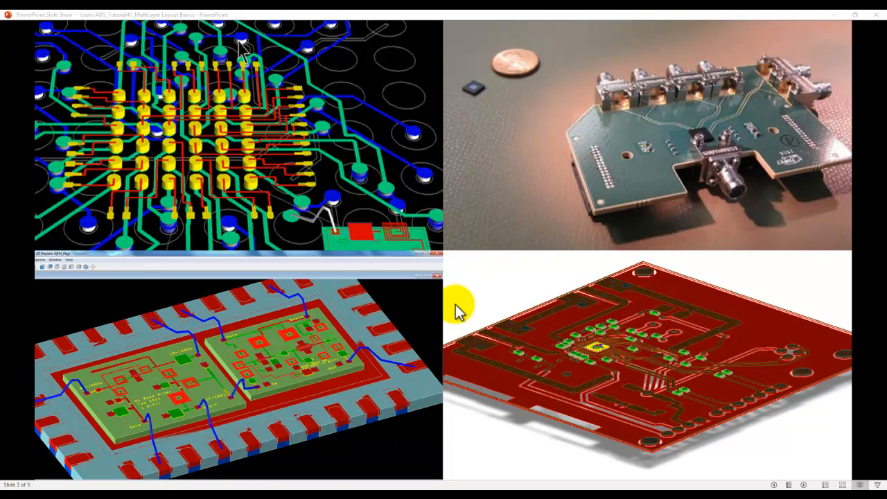
{"action": "left_click", "coordinate": [456, 310]}
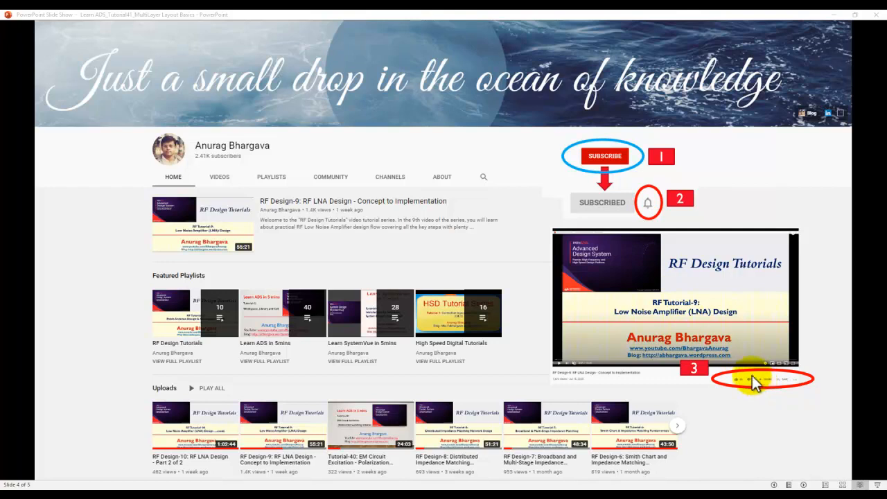
{"action": "left_click", "coordinate": [613, 321]}
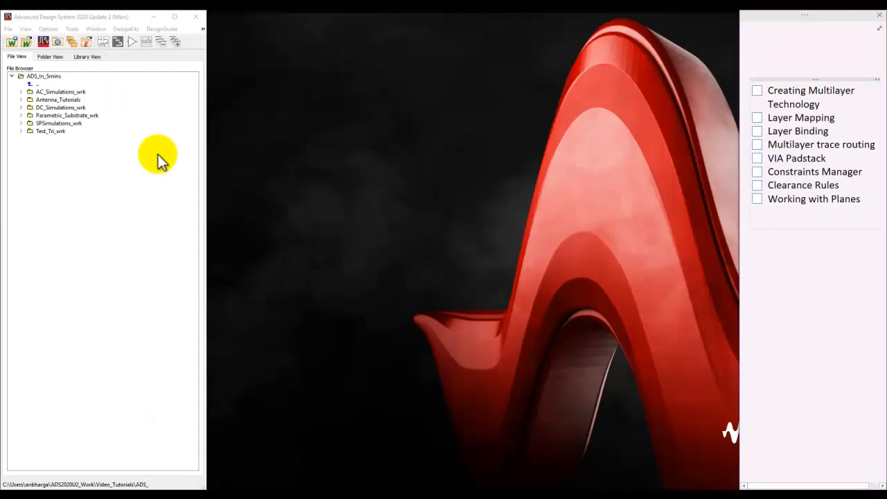
Step: Create a workspace named Multilayer_Basics_wrk, with layout technology set up immediately after creating the library
{"action": "left_click", "coordinate": [12, 44]}
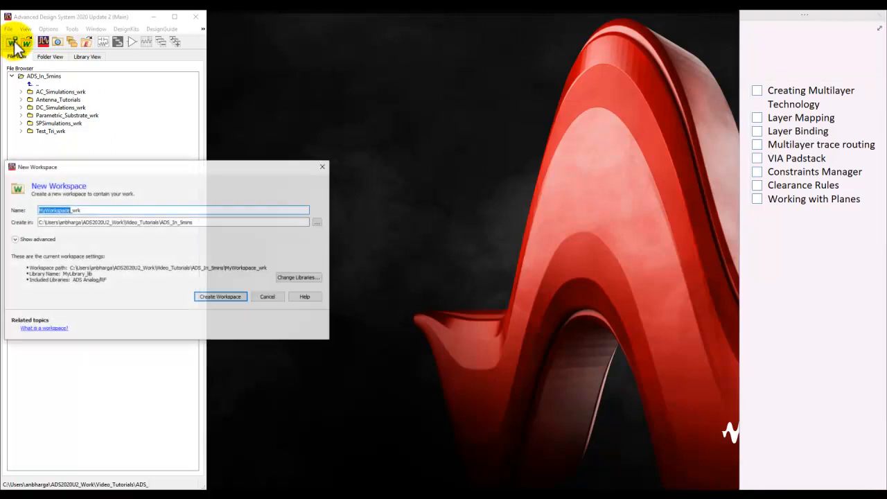
{"action": "double_click", "coordinate": [70, 210]}
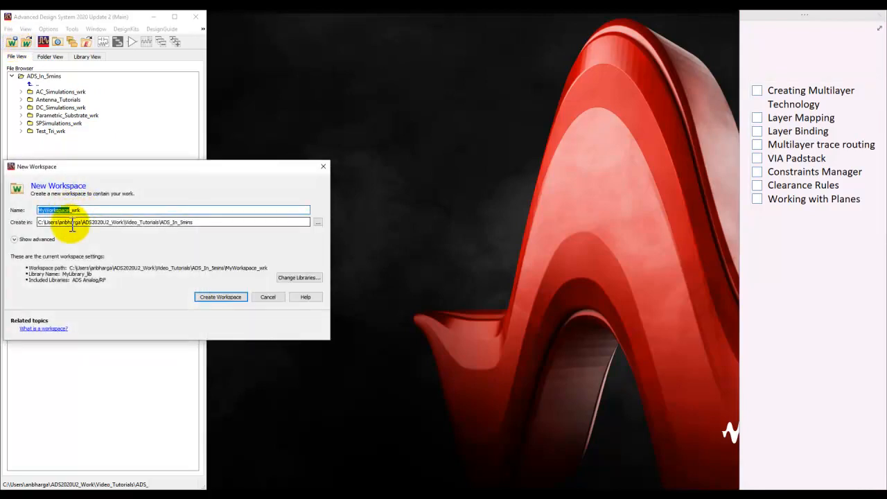
{"action": "type", "text": "Multi"}
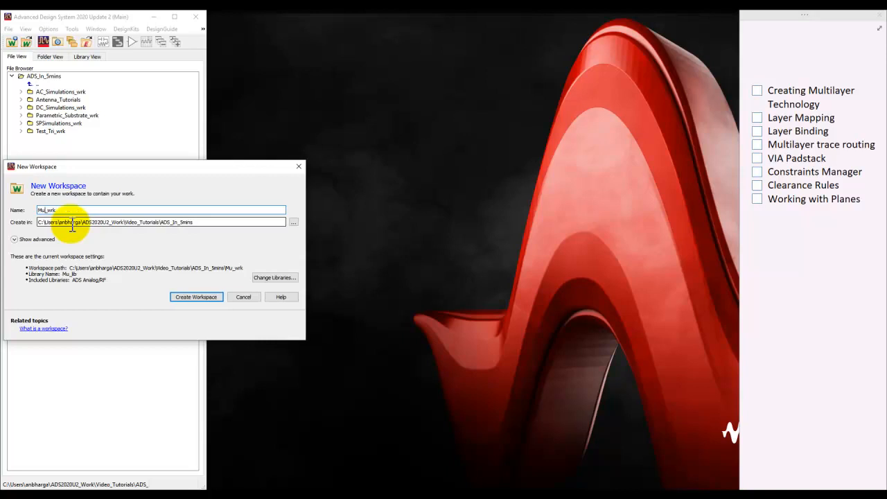
{"action": "type", "text": "layer_B"}
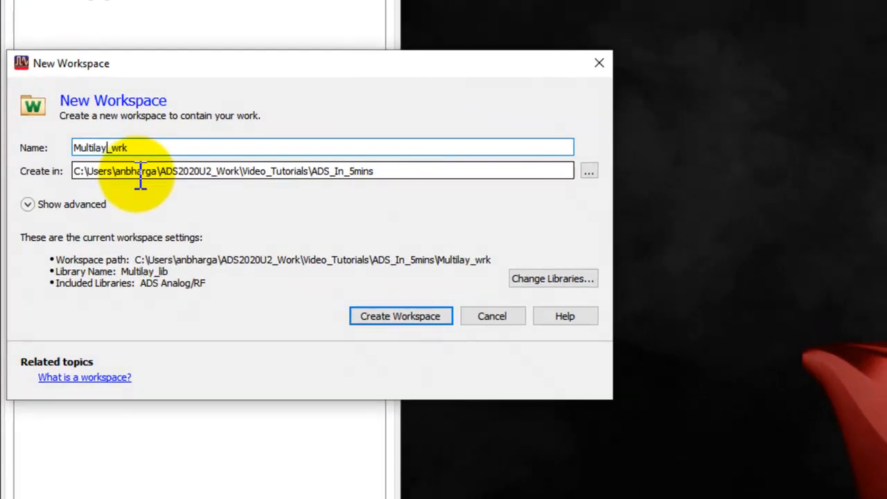
{"action": "type", "text": "asics"}
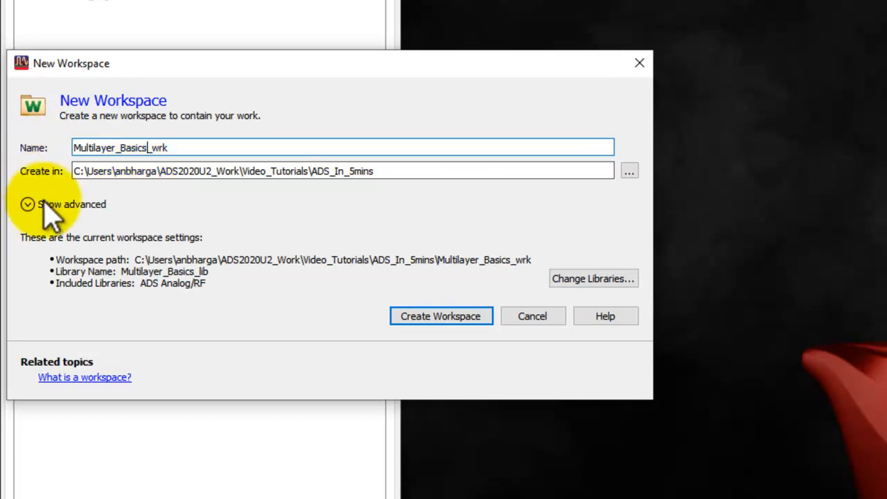
{"action": "left_click", "coordinate": [27, 205]}
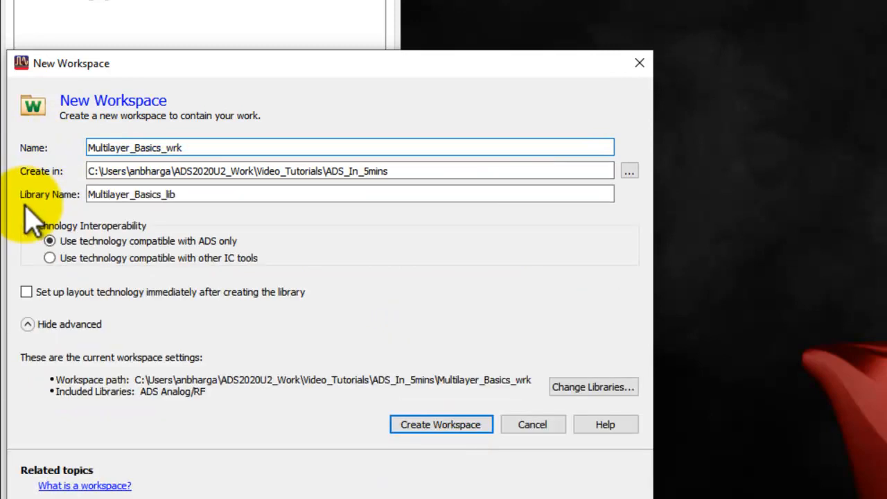
{"action": "left_click", "coordinate": [64, 291]}
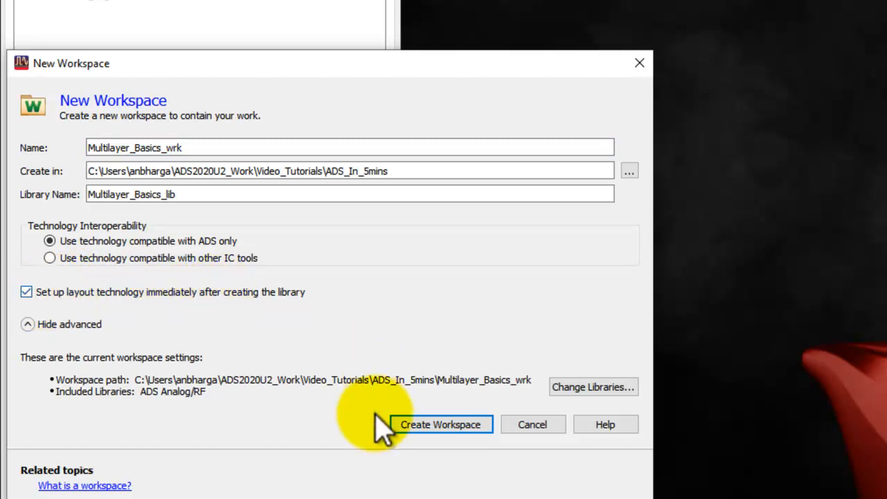
{"action": "left_click", "coordinate": [422, 429]}
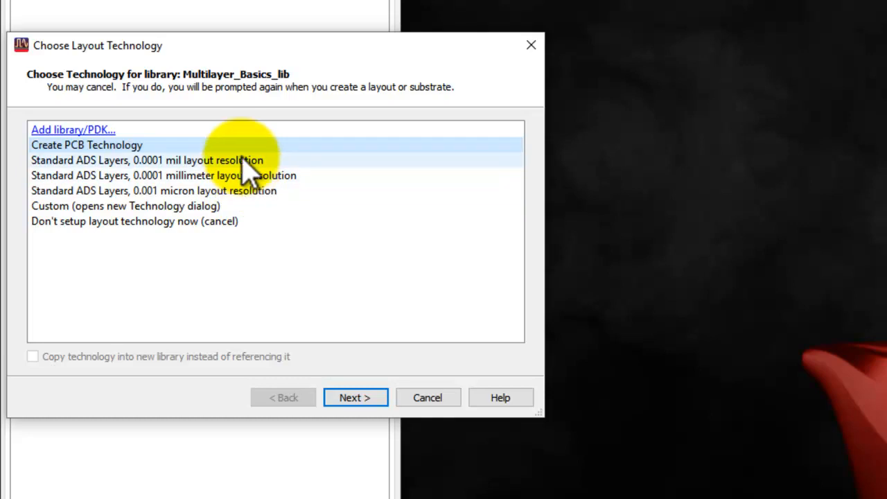
Step: Choose Create PCB Technology as the layout technology for Multilayer_Basics_lib and proceed to its basic setup
{"action": "left_click", "coordinate": [220, 161]}
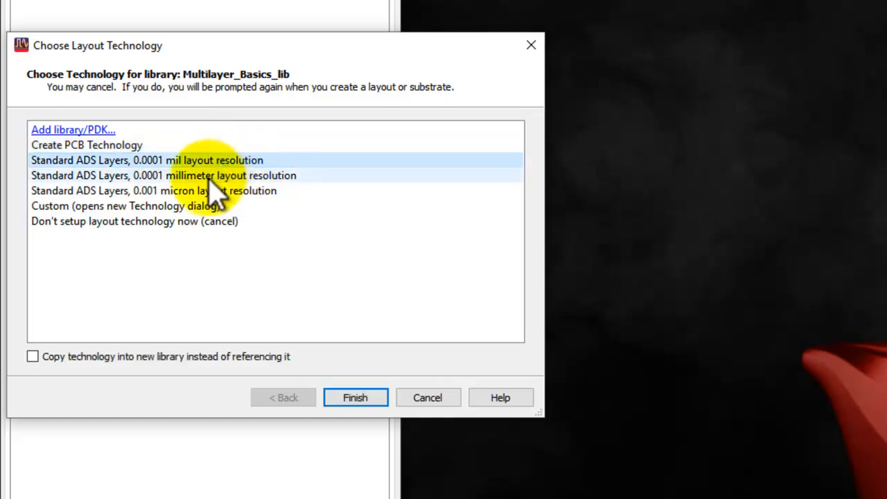
{"action": "left_click", "coordinate": [213, 178]}
{"action": "left_click", "coordinate": [214, 192]}
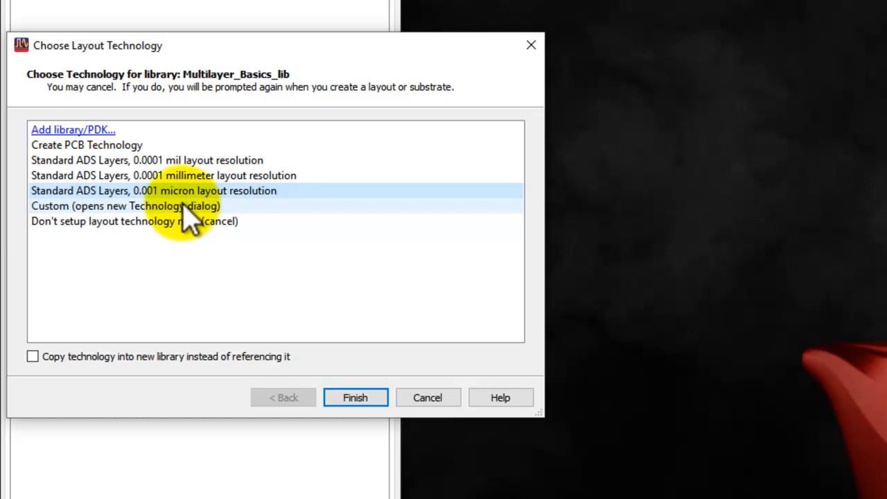
{"action": "left_click", "coordinate": [101, 146]}
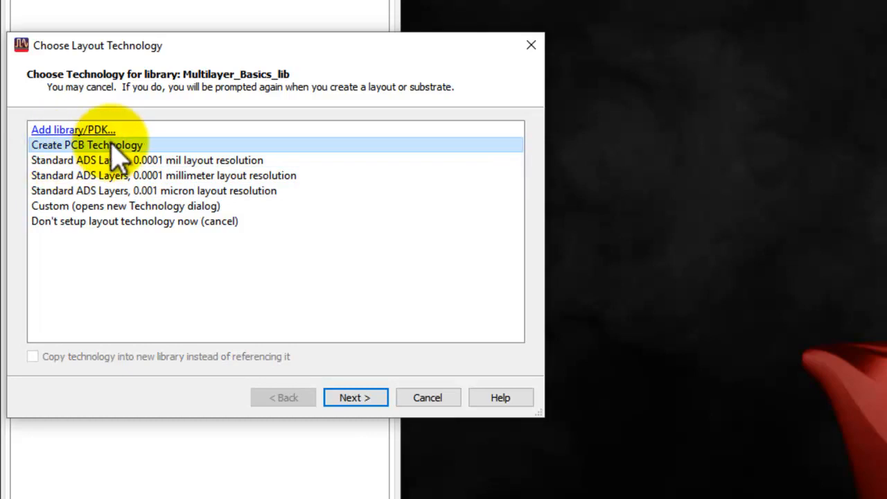
{"action": "left_click", "coordinate": [355, 399]}
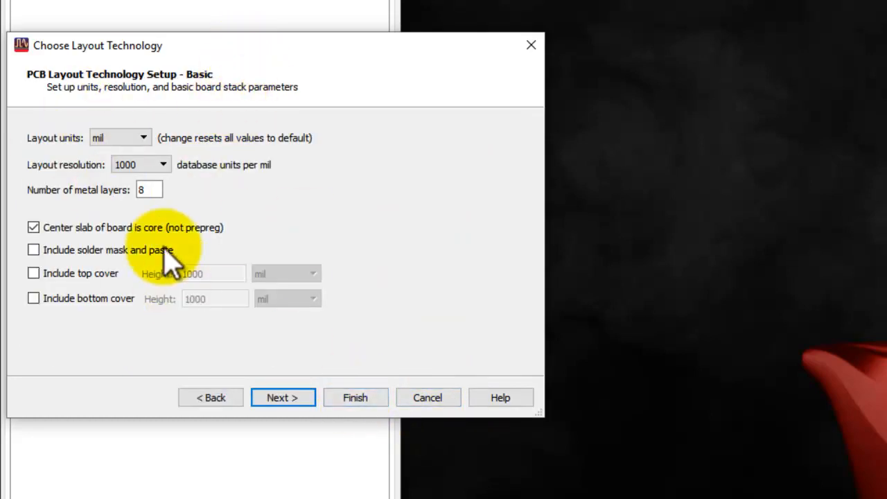
Step: Set the number of metal layers to 6, keeping mil units and a resolution of 1000, and continue to the materials
{"action": "left_click", "coordinate": [142, 140]}
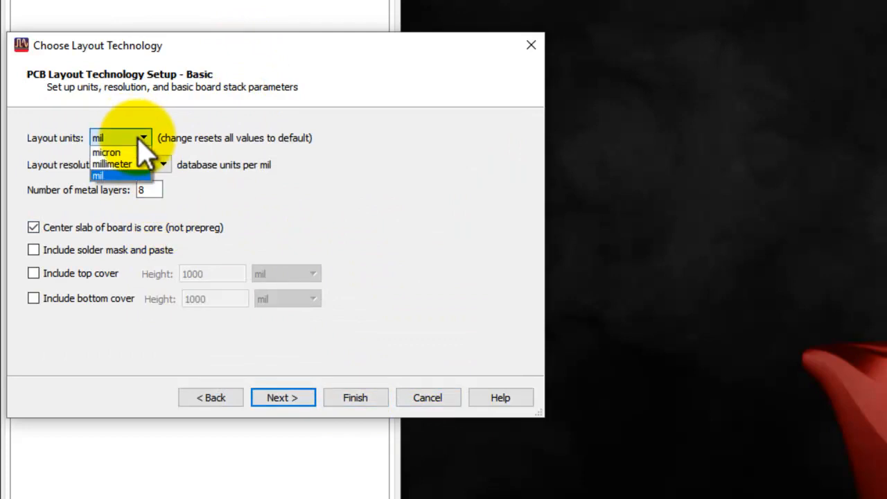
{"action": "left_click", "coordinate": [138, 139]}
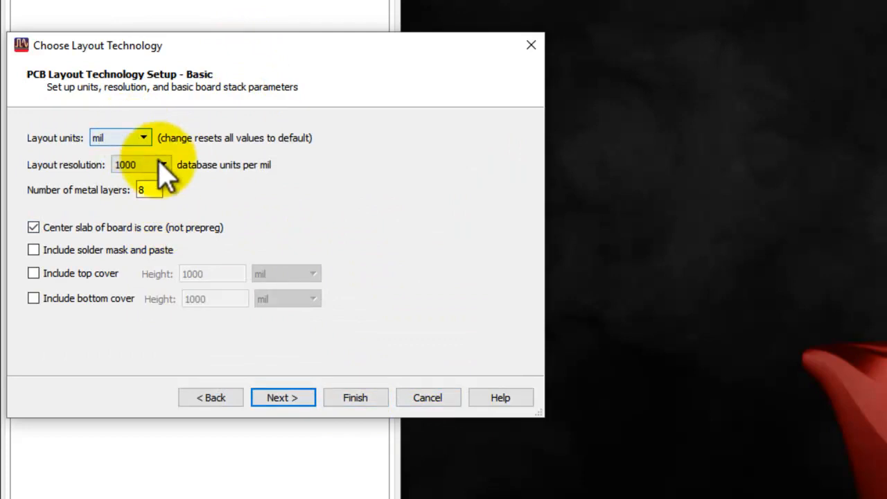
{"action": "left_click", "coordinate": [123, 167]}
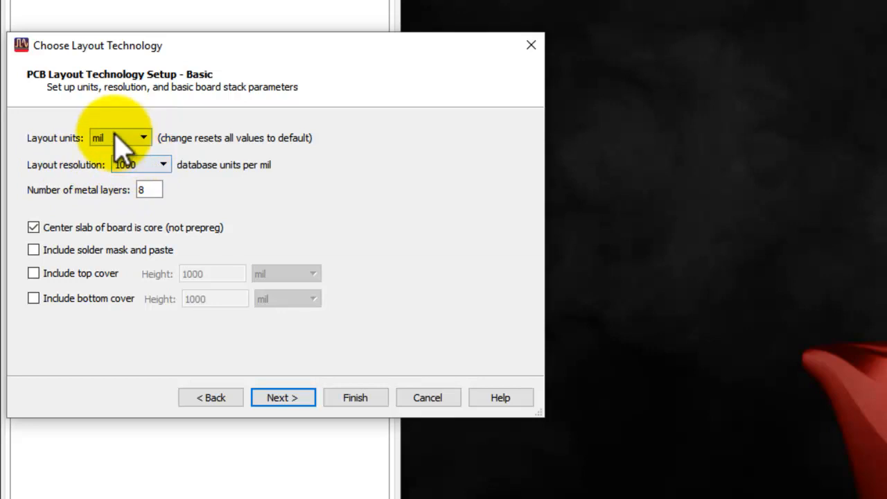
{"action": "left_click", "coordinate": [151, 190]}
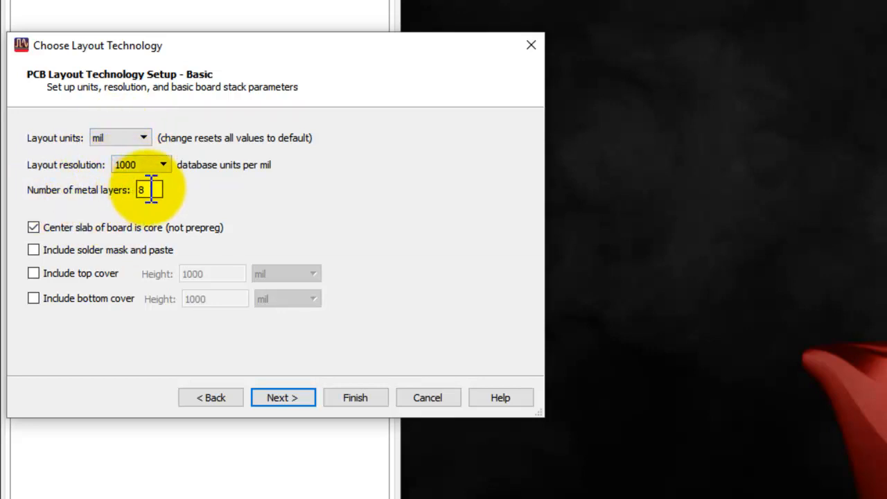
{"action": "double_click", "coordinate": [149, 189]}
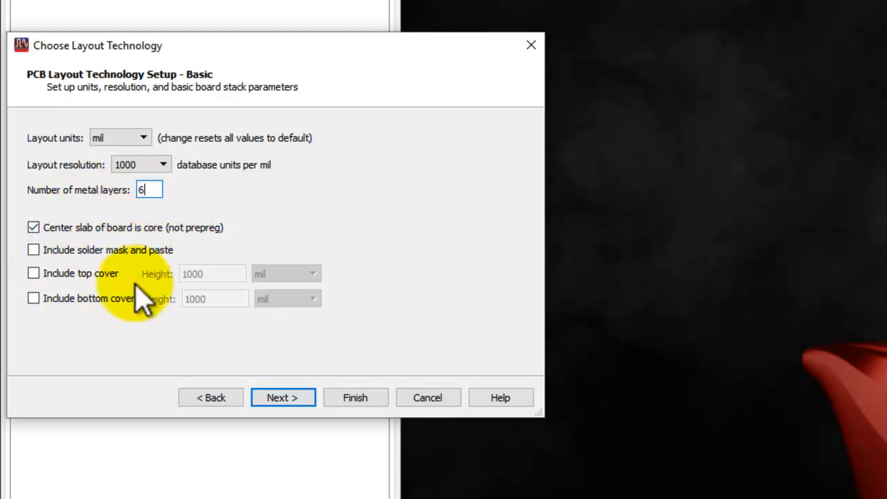
{"action": "left_click", "coordinate": [281, 400]}
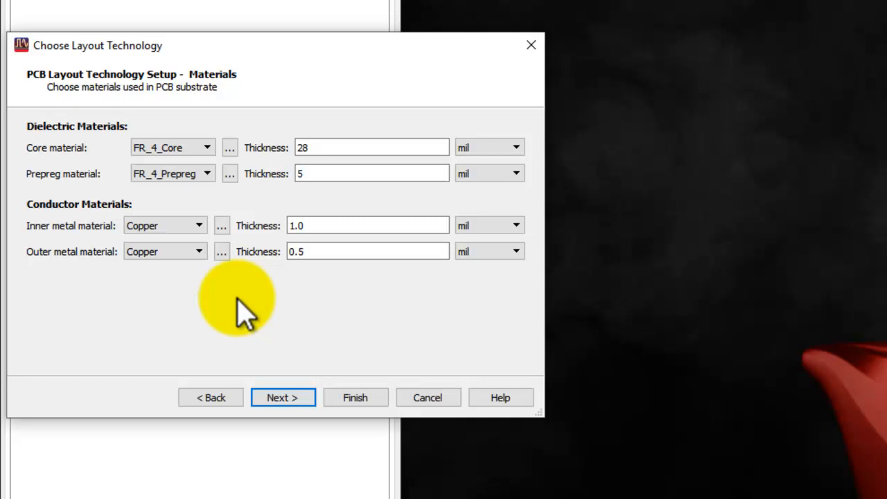
Step: Check the dielectric material definitions for the core, then accept the default dielectric and conductor materials and thicknesses
{"action": "left_click", "coordinate": [207, 149]}
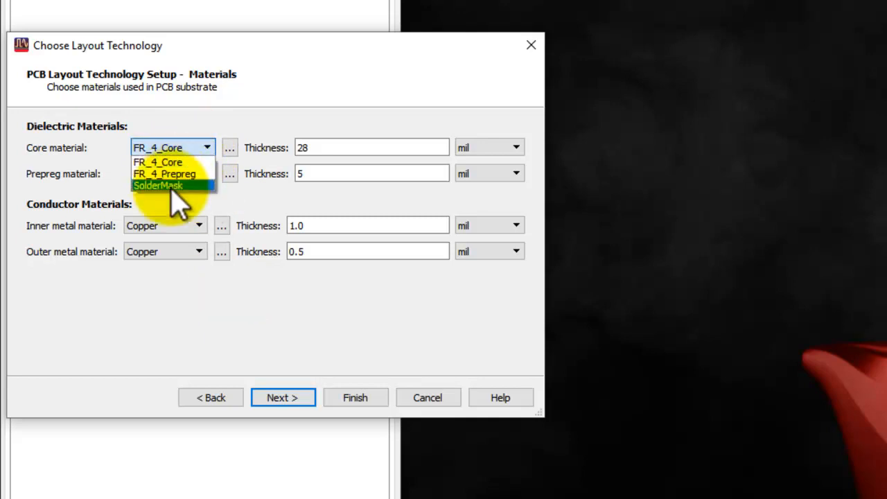
{"action": "left_click", "coordinate": [204, 115]}
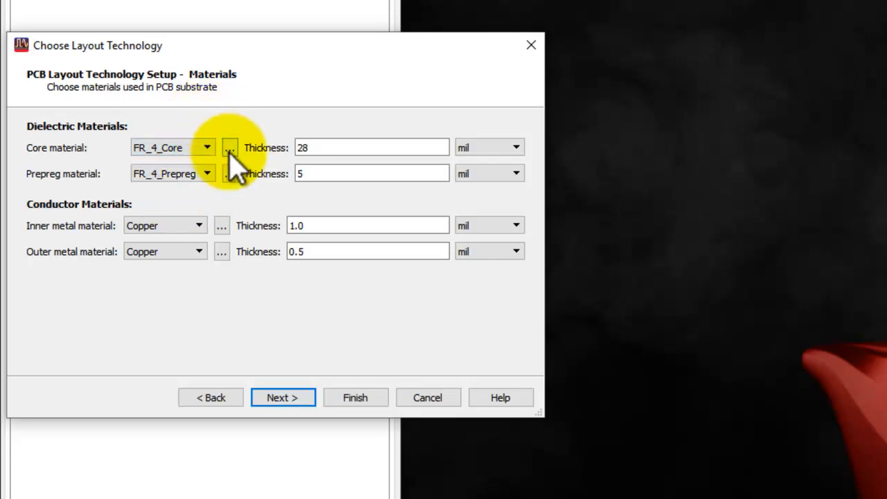
{"action": "left_click", "coordinate": [229, 147]}
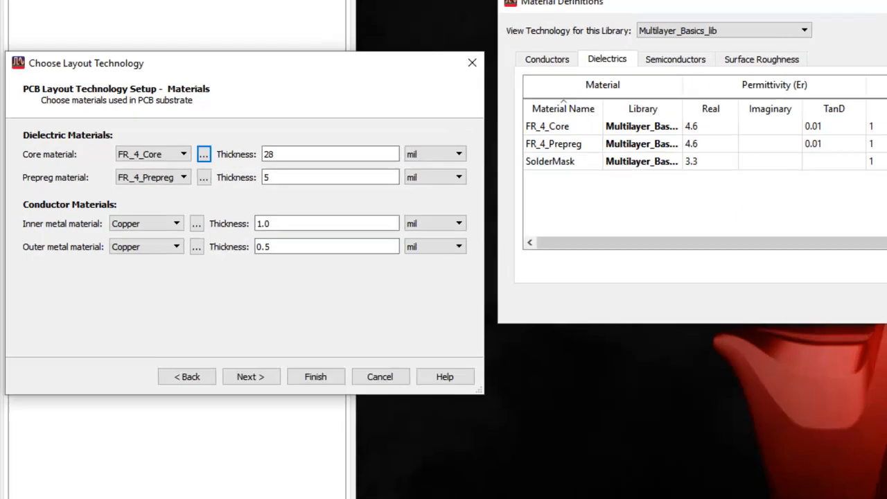
{"action": "left_click", "coordinate": [732, 262]}
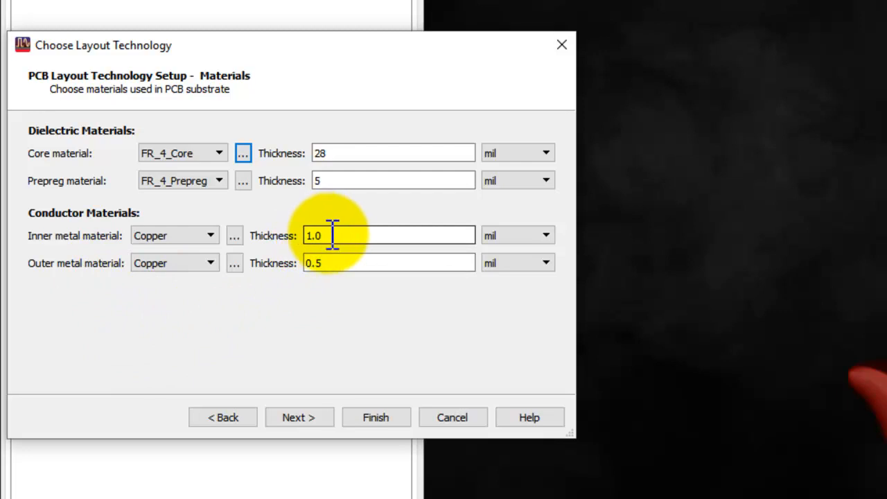
{"action": "left_click", "coordinate": [298, 415]}
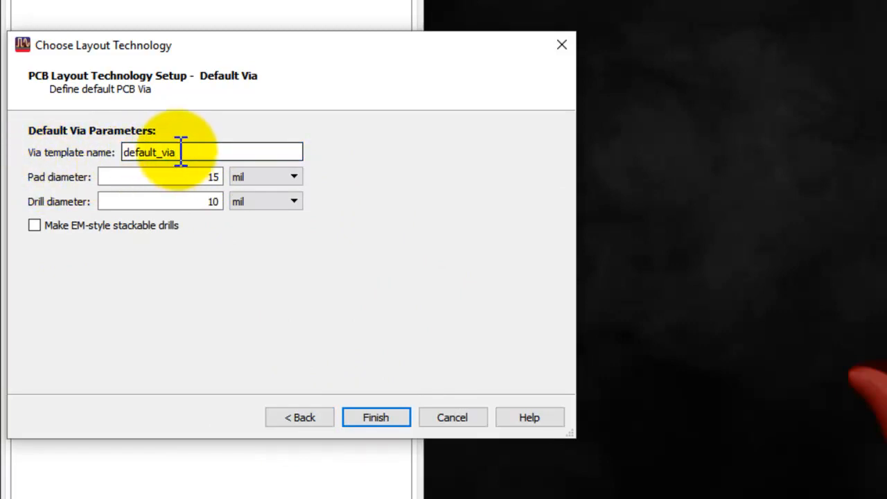
Step: Finish the technology setup with the default_via template, 15 mil pad and 10 mil drill, leaving EM-style stackable drills off
{"action": "left_click_drag", "start_coordinate": [186, 152], "coordinate": [123, 151]}
{"action": "left_click", "coordinate": [130, 152]}
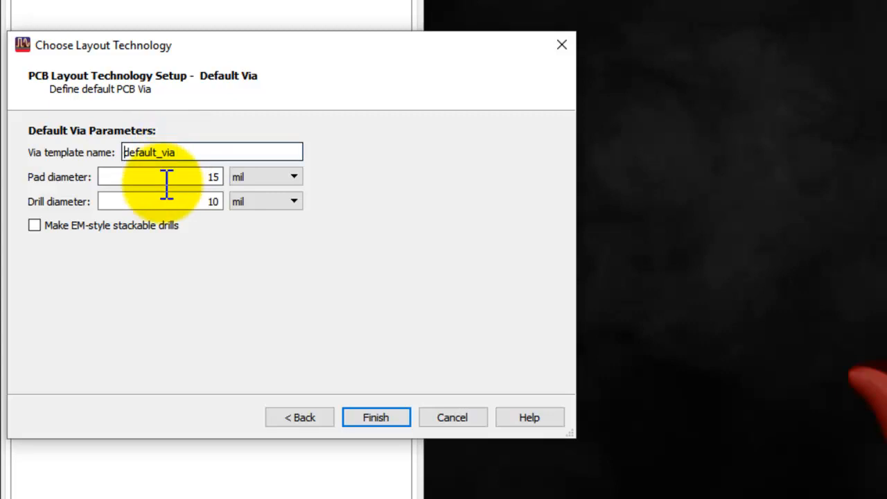
{"action": "left_click", "coordinate": [194, 178]}
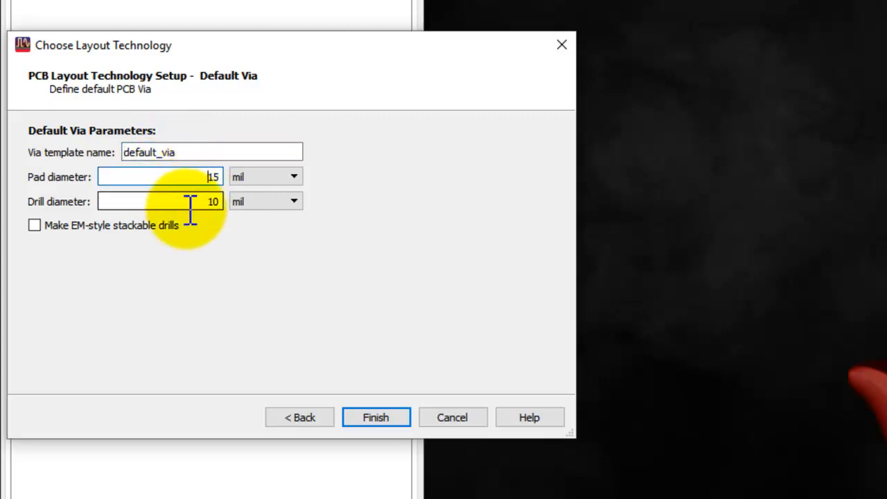
{"action": "left_click", "coordinate": [191, 204]}
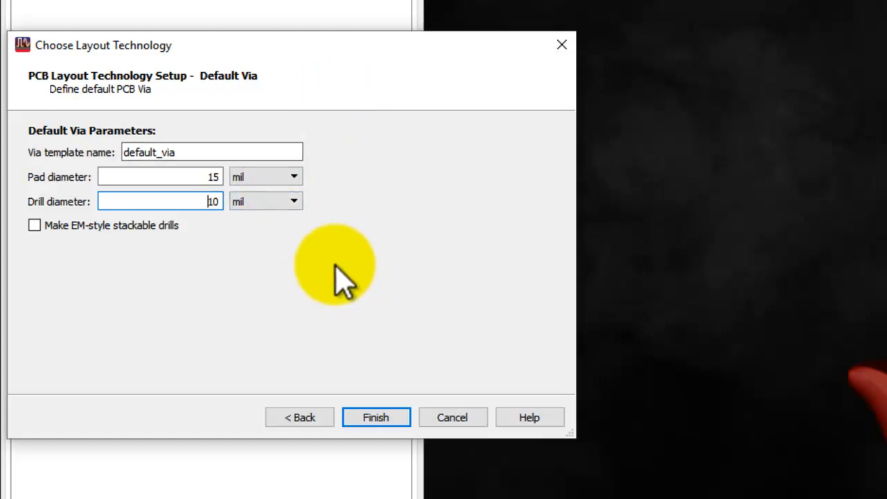
{"action": "left_click", "coordinate": [33, 226]}
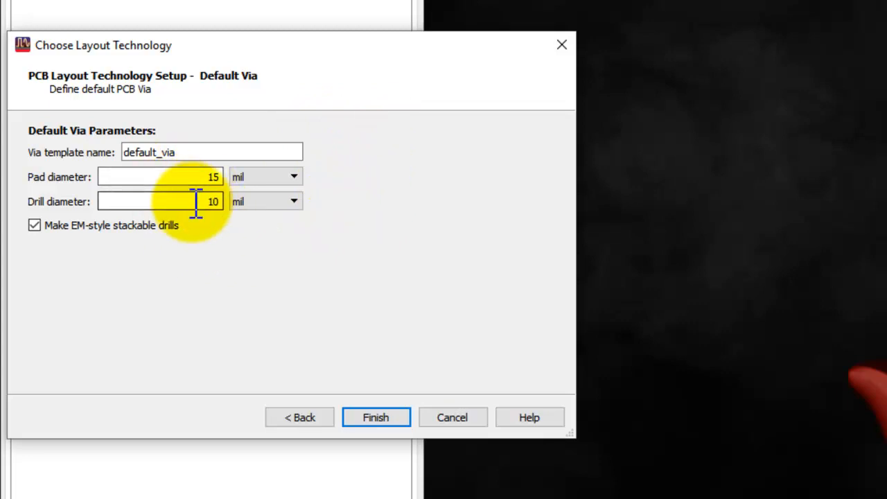
{"action": "left_click", "coordinate": [38, 227]}
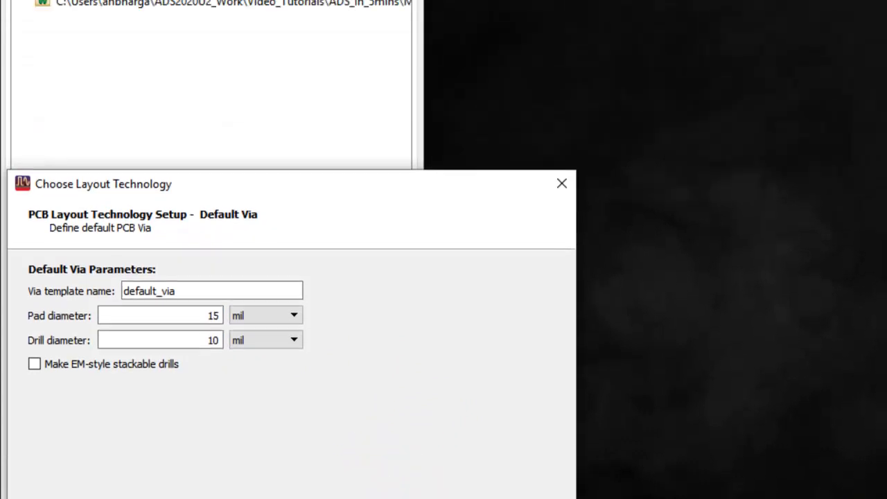
{"action": "left_click", "coordinate": [454, 498]}
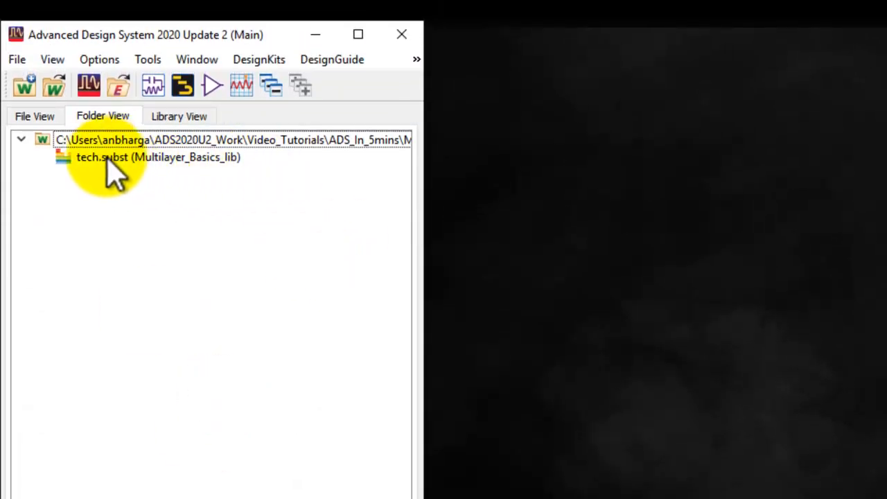
Step: Open the tech.subst substrate and view the properties of its uppermost FR_4_Core layer
{"action": "mouse_move", "coordinate": [120, 159]}
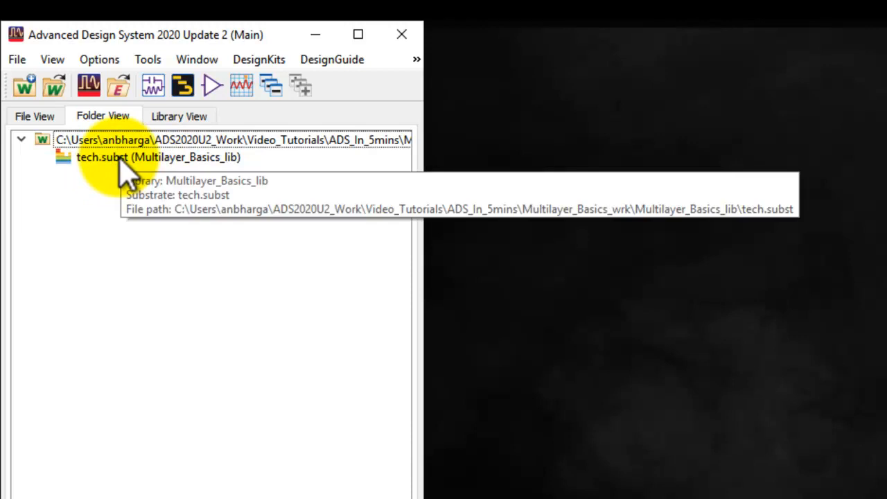
{"action": "double_click", "coordinate": [120, 160]}
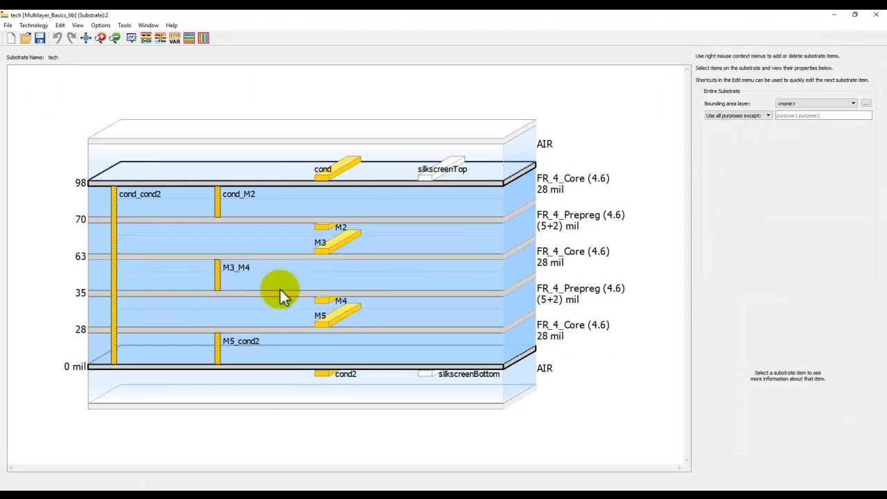
{"action": "mouse_move", "coordinate": [162, 343]}
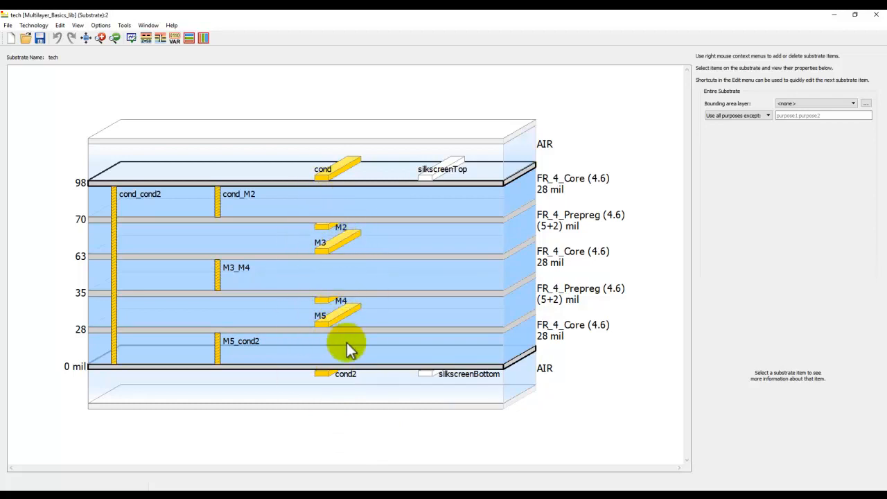
{"action": "left_click", "coordinate": [519, 197]}
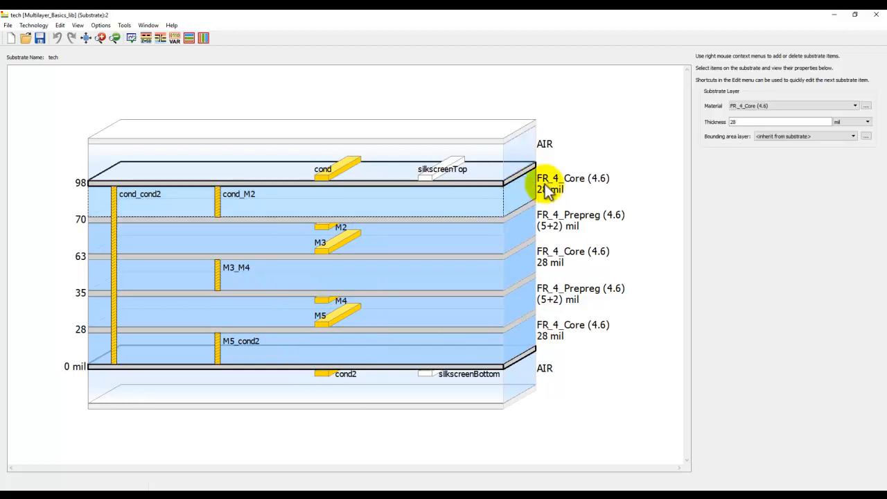
Step: Set the thickness of all three FR_4_Core layers in the substrate to 5 mil
{"action": "left_click_drag", "start_coordinate": [740, 122], "coordinate": [714, 121]}
{"action": "type", "text": "5"}
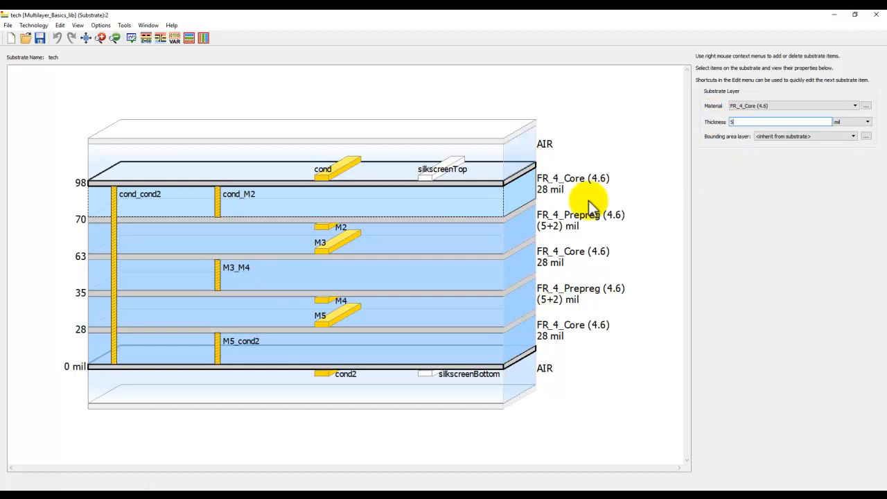
{"action": "left_click", "coordinate": [537, 248]}
{"action": "left_click_drag", "start_coordinate": [739, 122], "coordinate": [719, 122]}
{"action": "type", "text": "5"}
{"action": "left_click", "coordinate": [525, 340]}
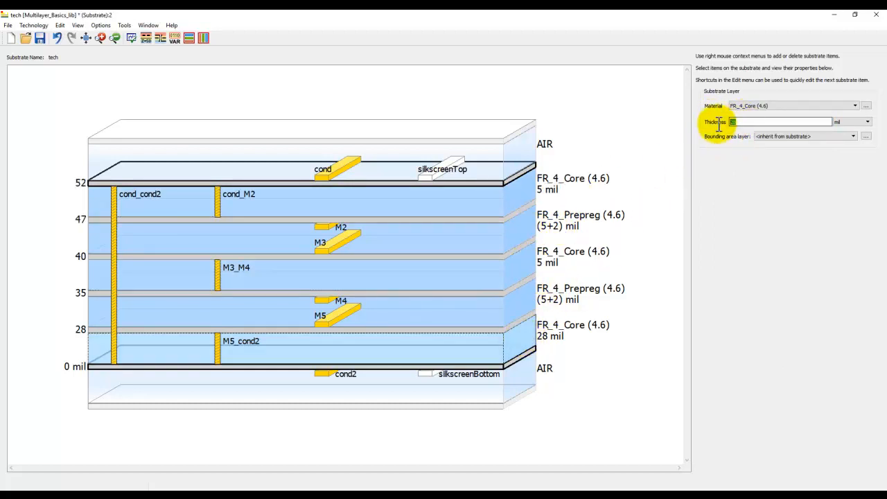
{"action": "type", "text": "5"}
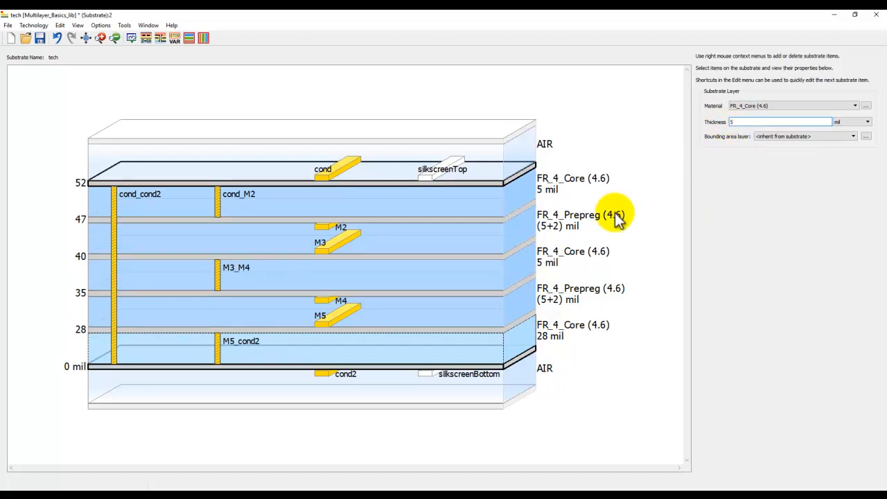
{"action": "left_click", "coordinate": [636, 265]}
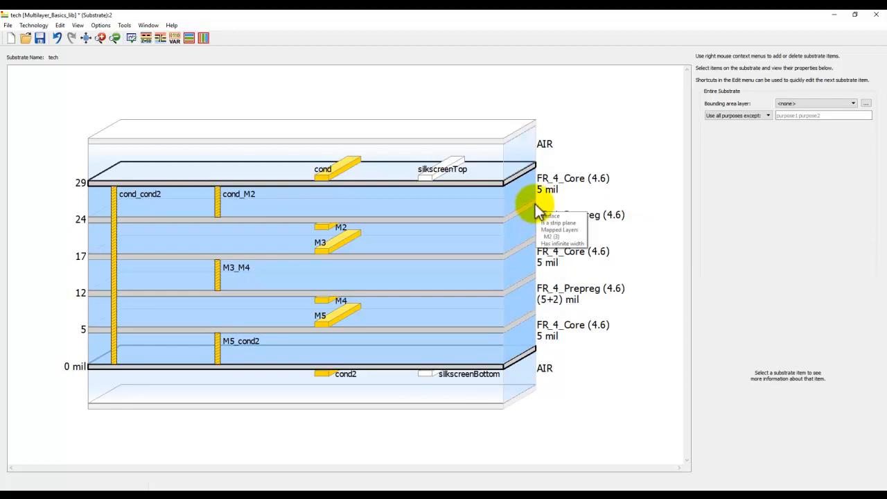
Step: Check the dielectric material definitions and the material choices available for the uppermost FR_4_Core layer
{"action": "mouse_move", "coordinate": [504, 201]}
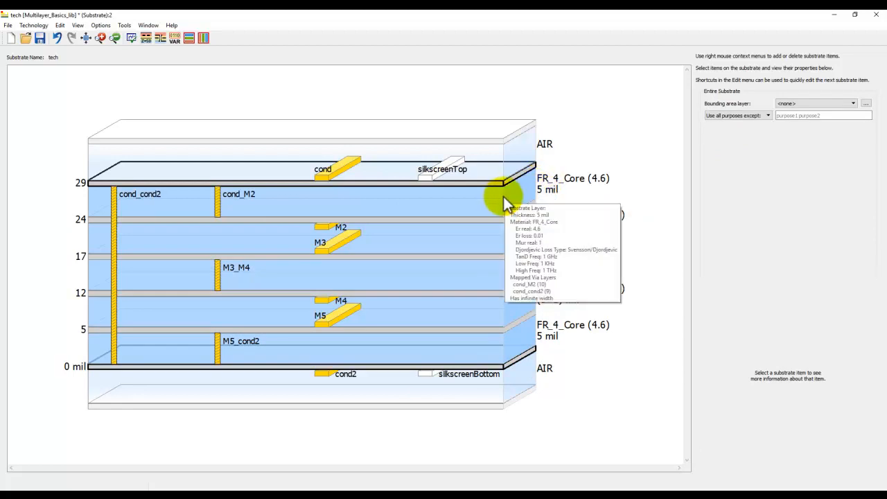
{"action": "left_click", "coordinate": [495, 202]}
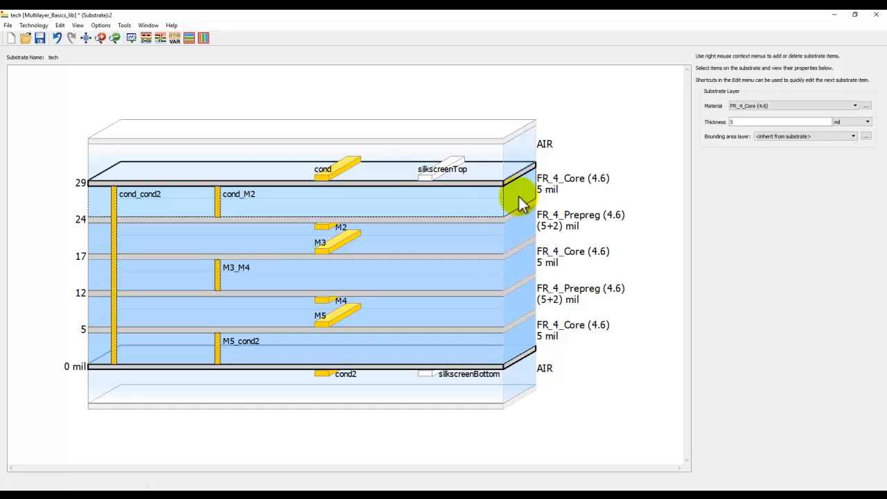
{"action": "mouse_move", "coordinate": [516, 194]}
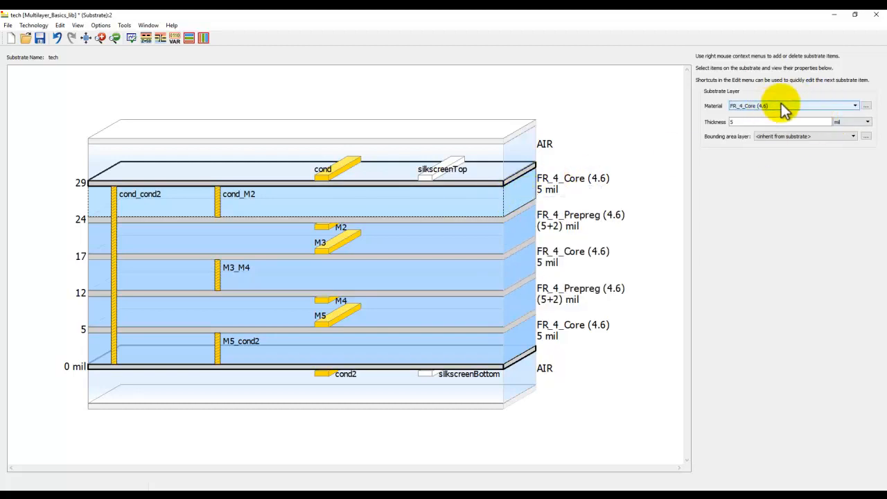
{"action": "left_click", "coordinate": [865, 106]}
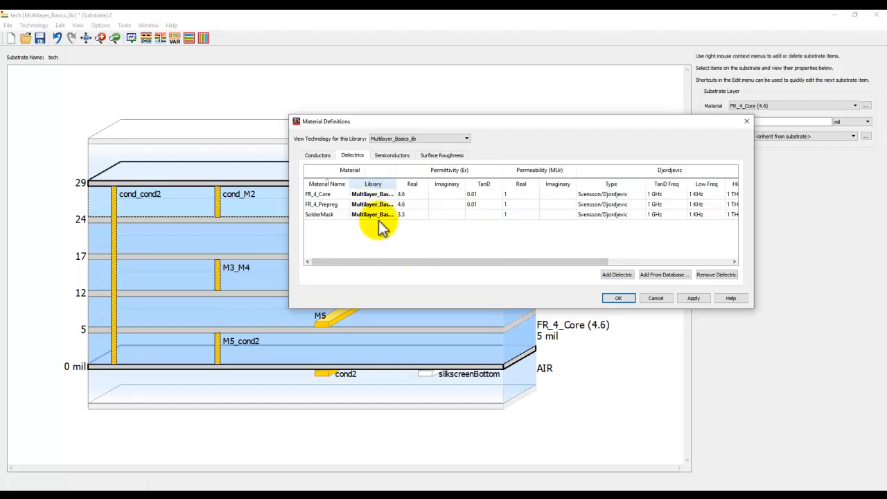
{"action": "left_click", "coordinate": [617, 298]}
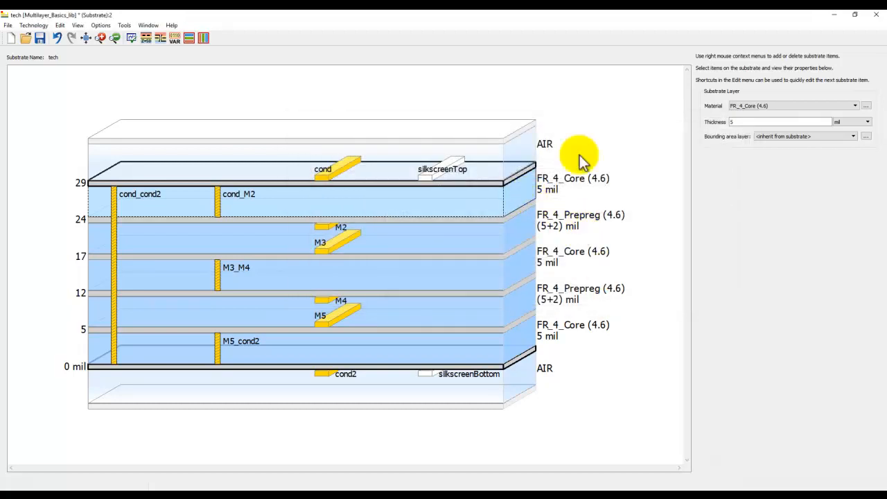
{"action": "left_click", "coordinate": [756, 106]}
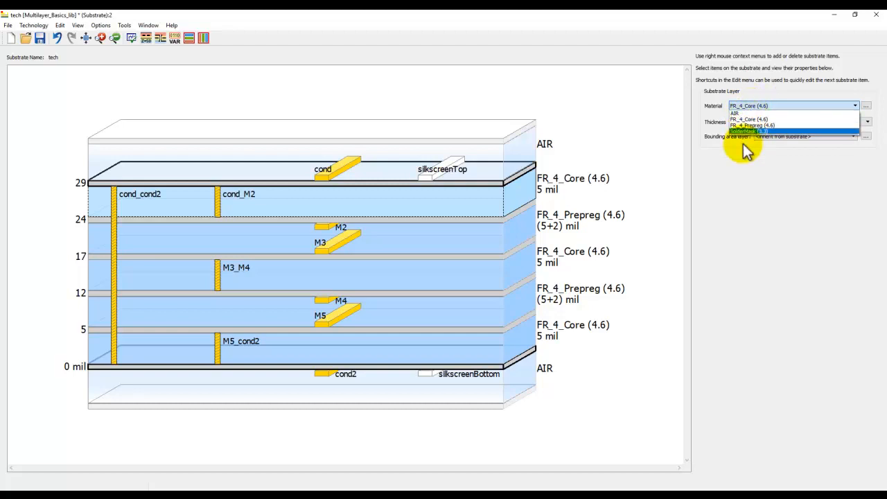
{"action": "left_click", "coordinate": [604, 159]}
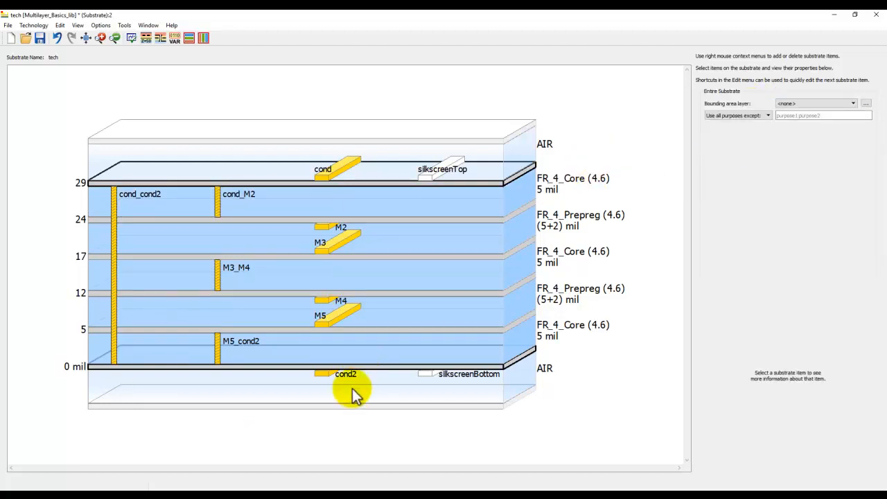
Step: Show the substrate layer stackup and substrate vias tables, review them alongside the whole substrate drawing, and hide them again
{"action": "mouse_move", "coordinate": [348, 396]}
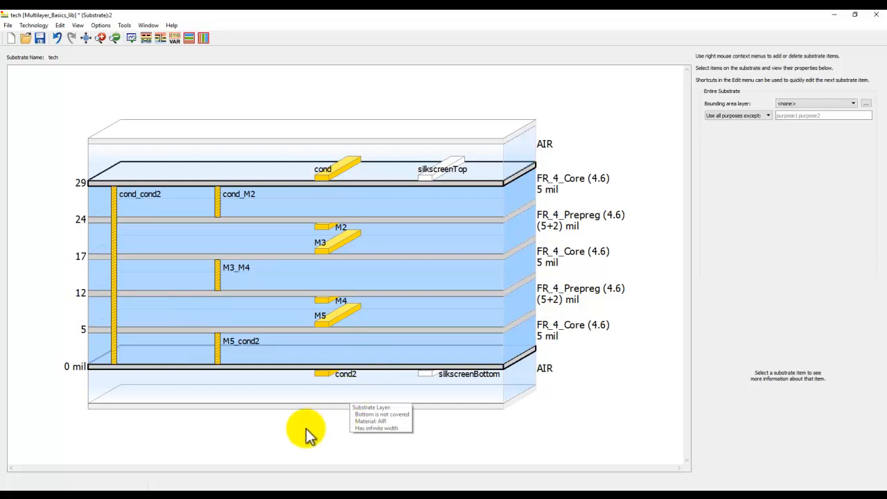
{"action": "left_click", "coordinate": [188, 39]}
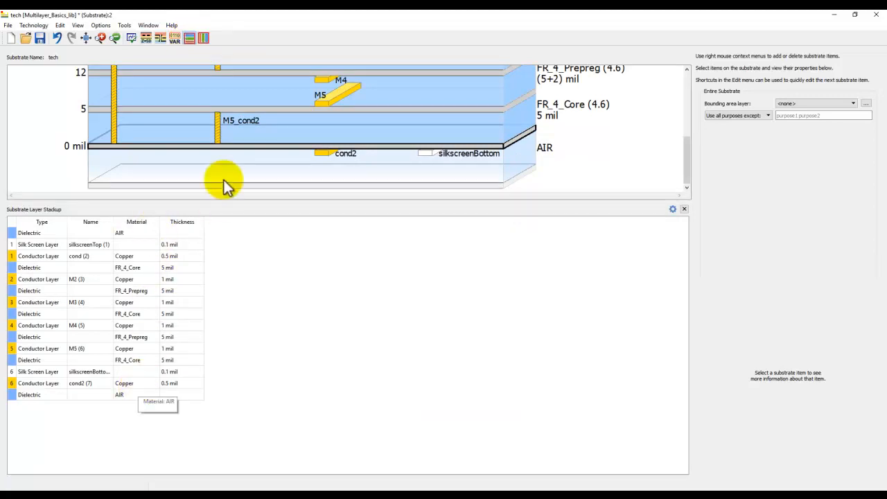
{"action": "mouse_move", "coordinate": [235, 180]}
{"action": "left_click", "coordinate": [203, 38]}
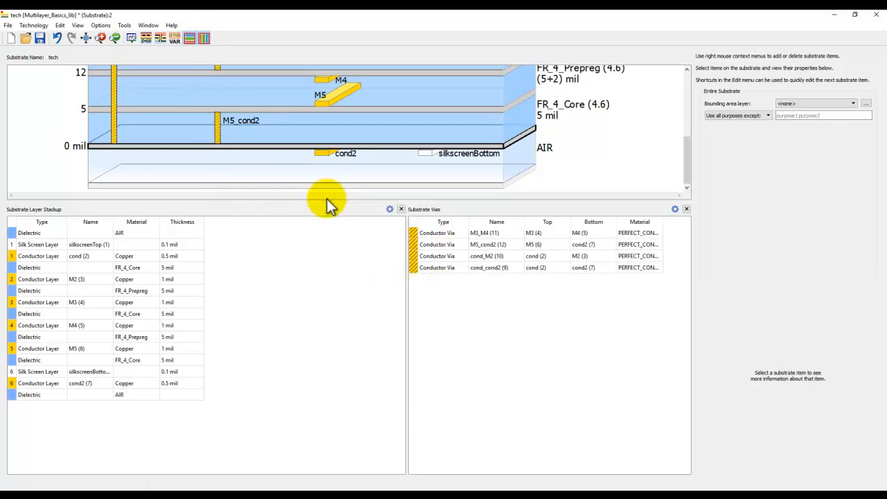
{"action": "left_click_drag", "start_coordinate": [326, 201], "coordinate": [312, 280]}
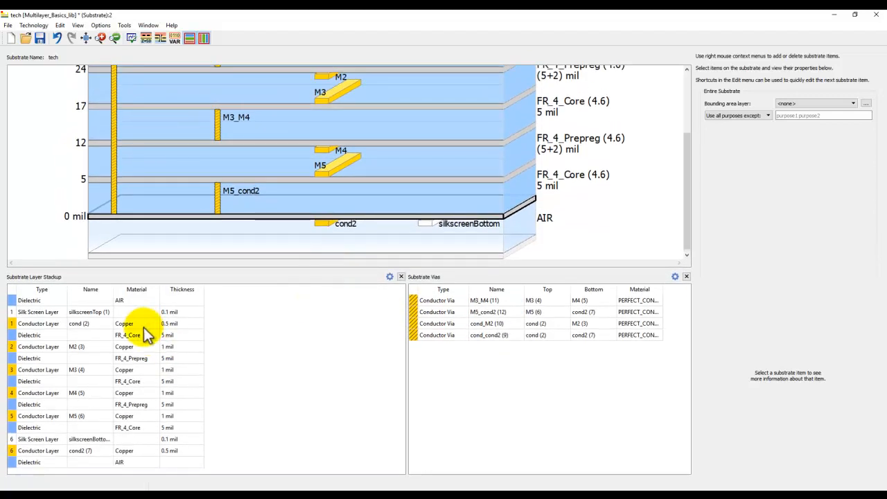
{"action": "key", "text": "f"}
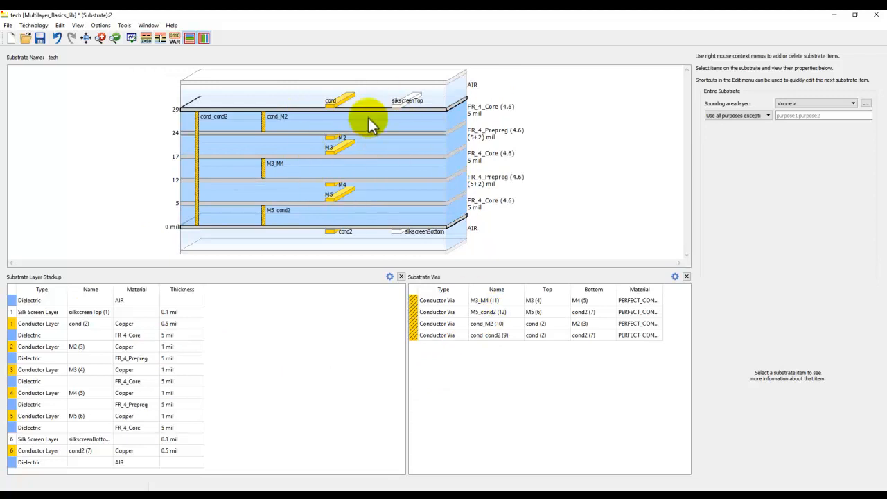
{"action": "left_click", "coordinate": [190, 38]}
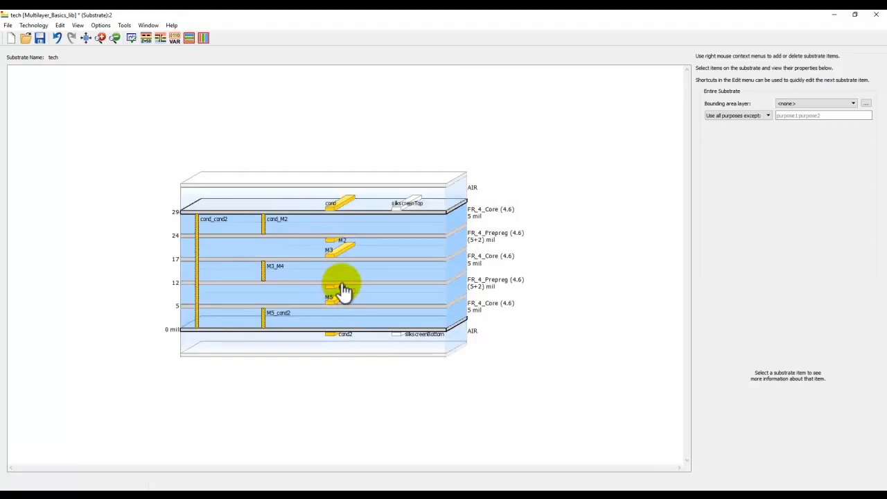
Step: Try mapping an extra conductor layer onto the interface above the uppermost FR_4_Core, view its layer choices, and unmap it again
{"action": "scroll", "coordinate": [342, 284], "scroll_direction": "up", "scroll_amount": 2}
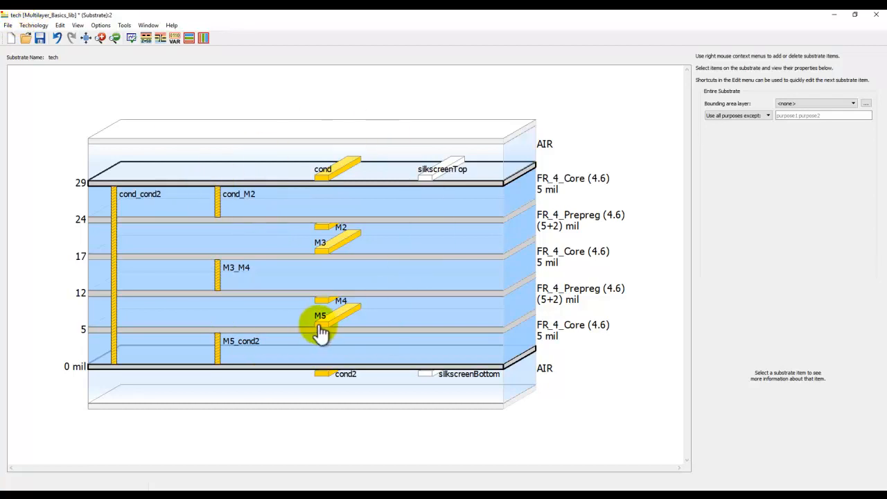
{"action": "left_click", "coordinate": [282, 183]}
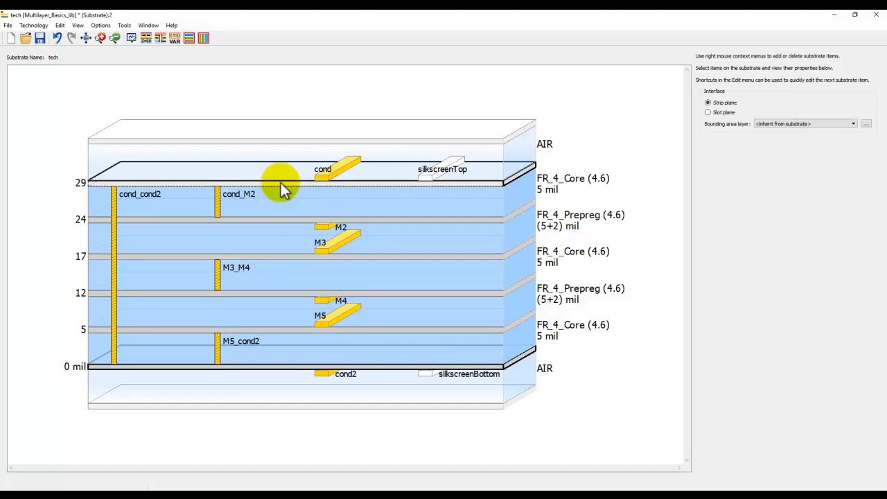
{"action": "right_click", "coordinate": [281, 185]}
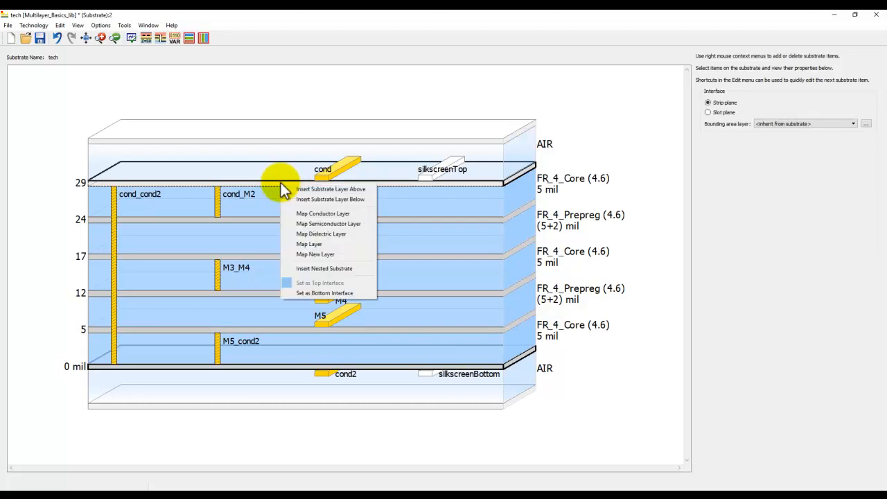
{"action": "left_click", "coordinate": [311, 214]}
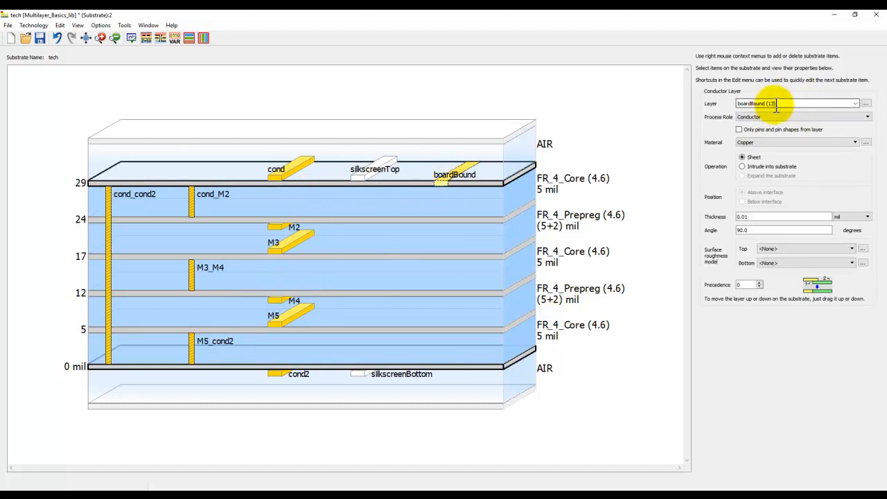
{"action": "left_click", "coordinate": [856, 104]}
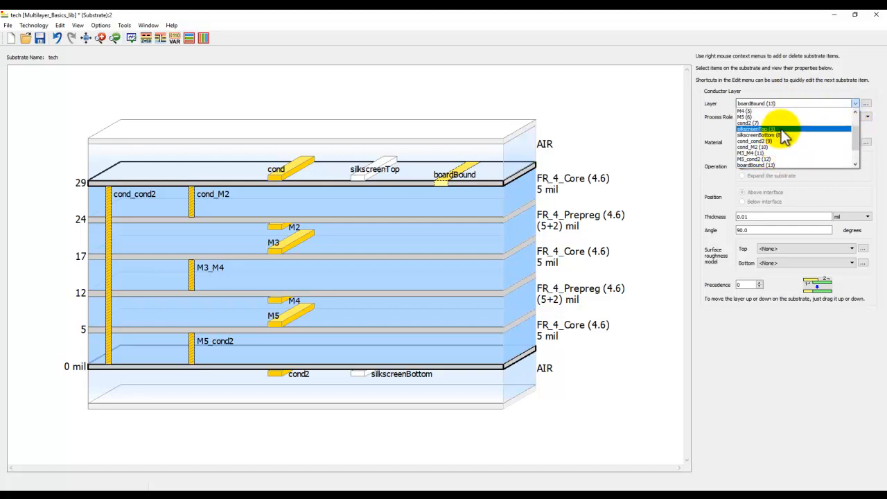
{"action": "left_click", "coordinate": [621, 146]}
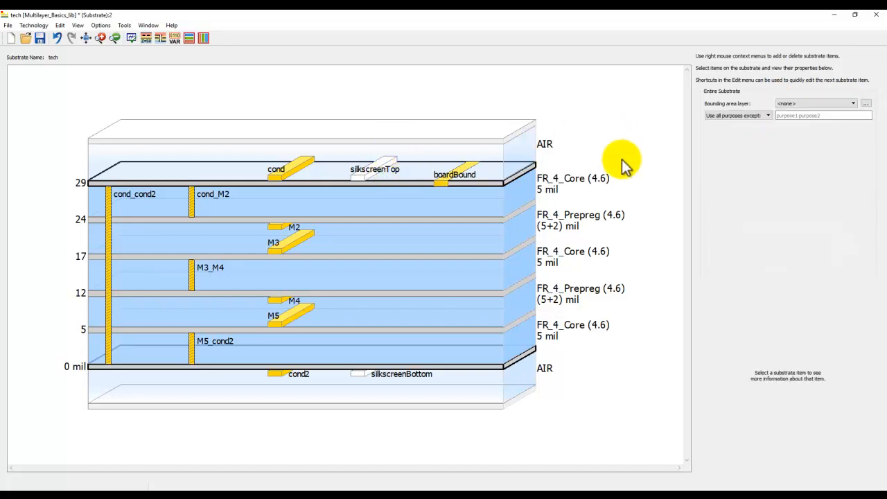
{"action": "left_click", "coordinate": [445, 188]}
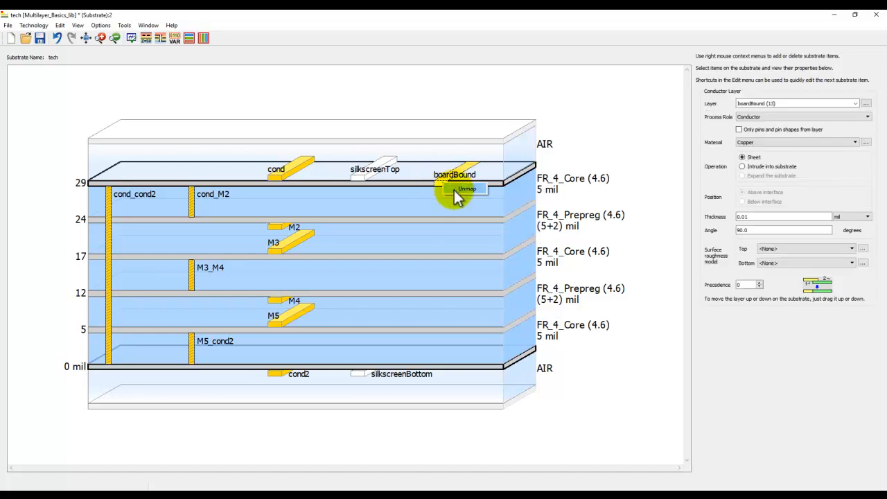
{"action": "key", "text": "Delete"}
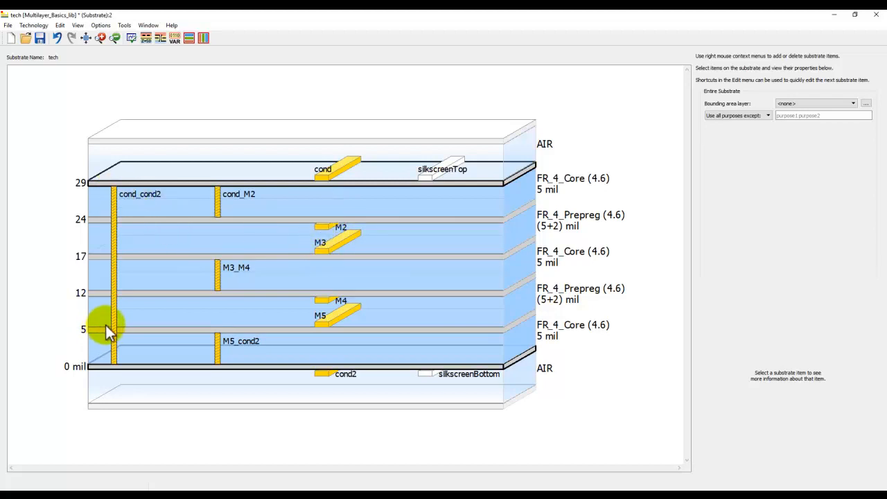
Step: Map a conductor via through the FR_4_Prepreg layer between M2 and M3
{"action": "mouse_move", "coordinate": [110, 316]}
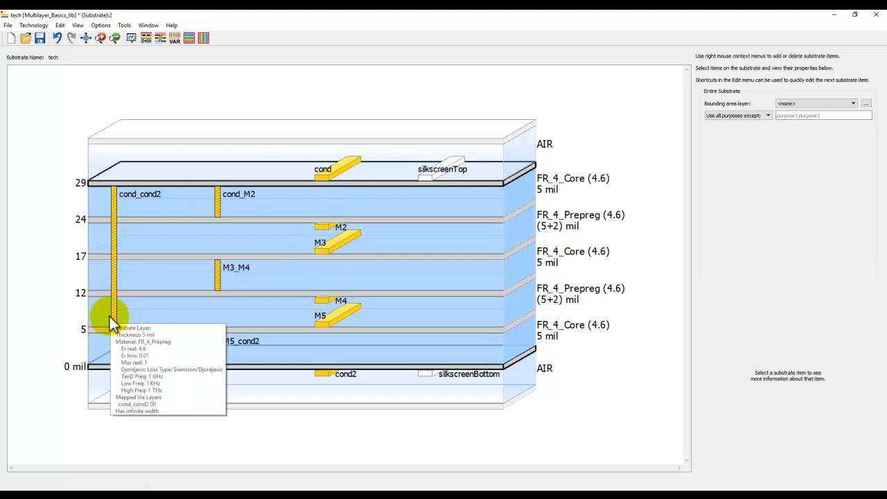
{"action": "mouse_move", "coordinate": [178, 289]}
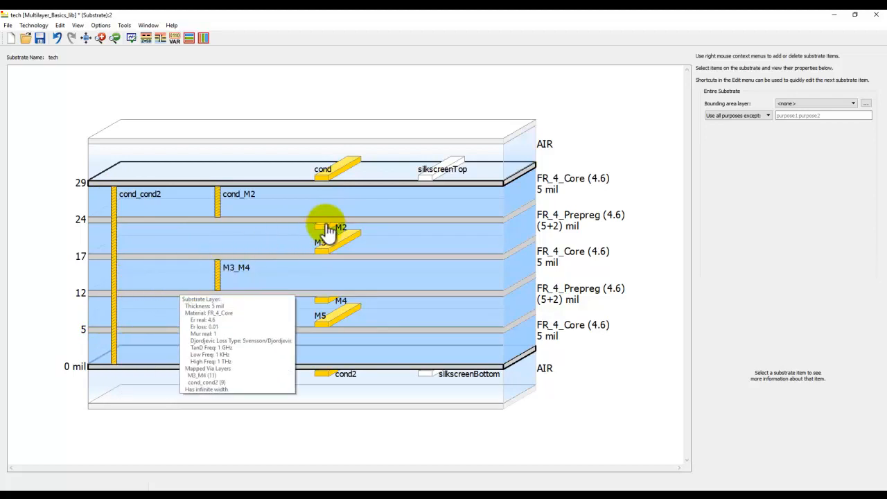
{"action": "mouse_move", "coordinate": [323, 244]}
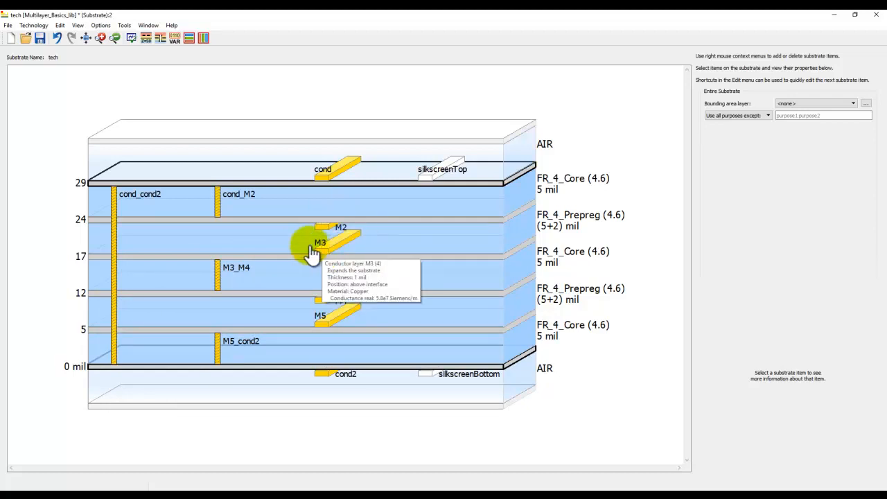
{"action": "mouse_move", "coordinate": [111, 195]}
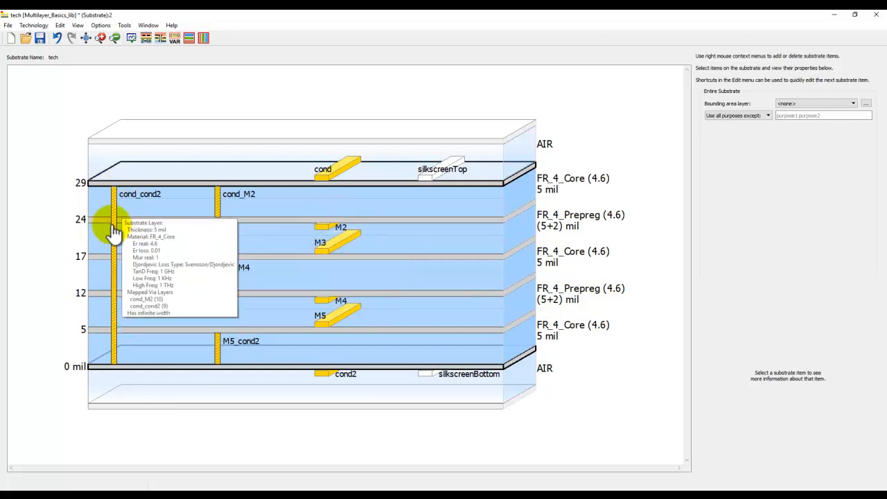
{"action": "mouse_move", "coordinate": [109, 272]}
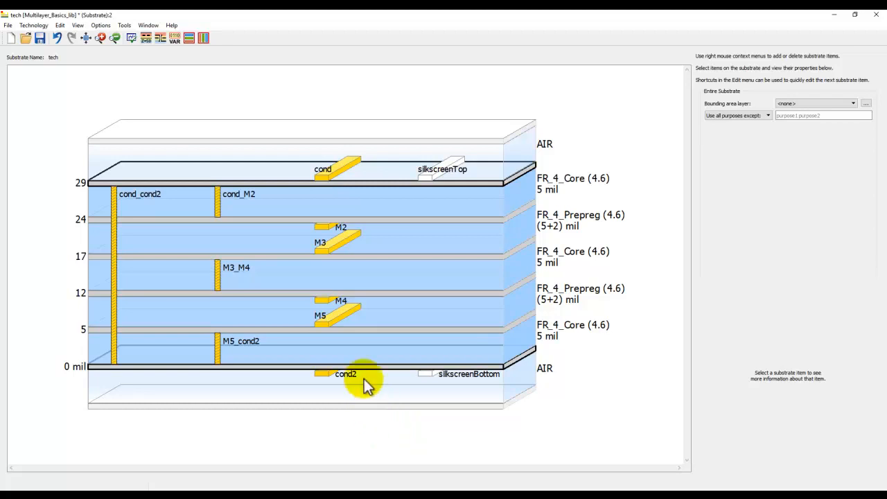
{"action": "left_click", "coordinate": [217, 233]}
{"action": "right_click", "coordinate": [219, 234]}
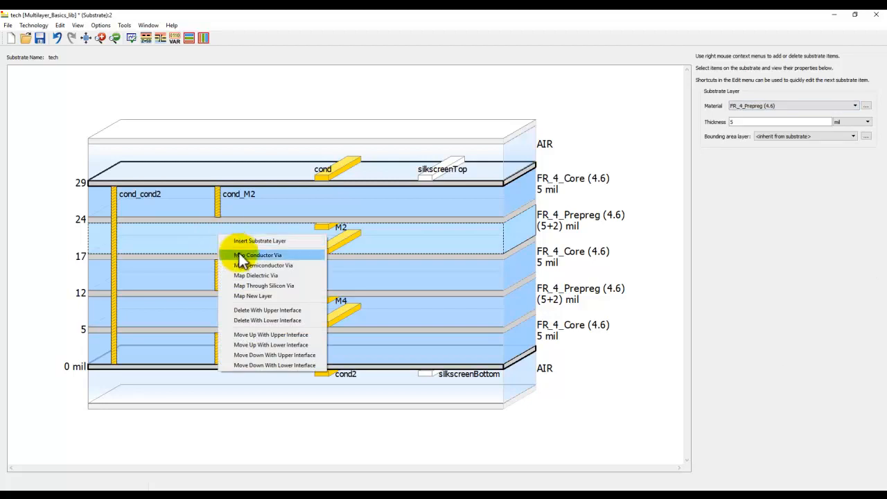
{"action": "left_click", "coordinate": [243, 255]}
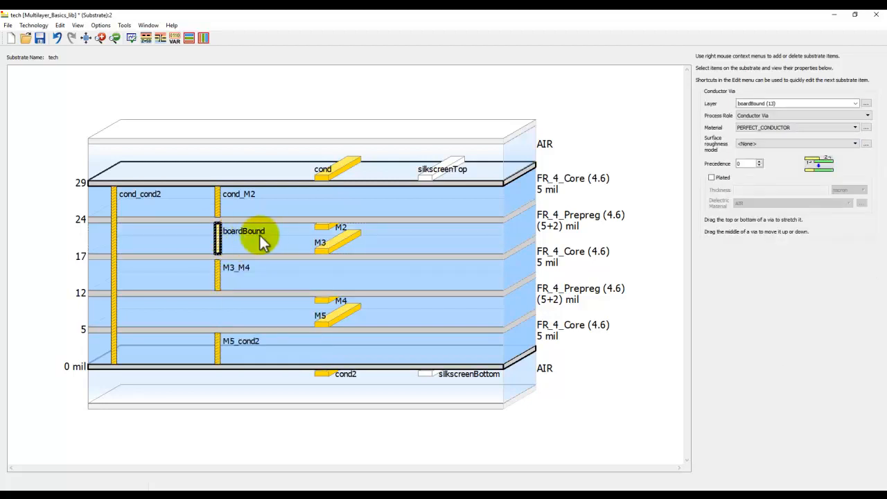
Step: Assign the via between M2 and M3 to a new Conductor Via layer named M2_M3, numbered 17, with no layer binding
{"action": "left_click", "coordinate": [856, 104]}
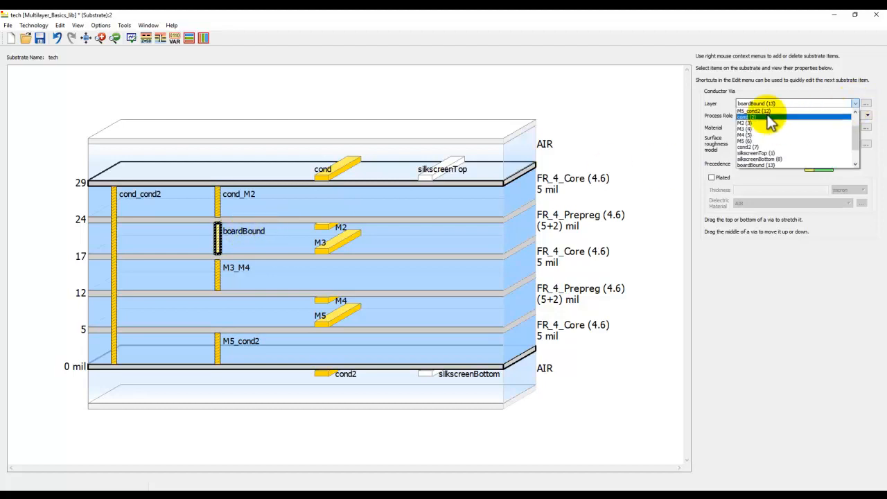
{"action": "scroll", "coordinate": [765, 156], "scroll_direction": "up", "scroll_amount": 2}
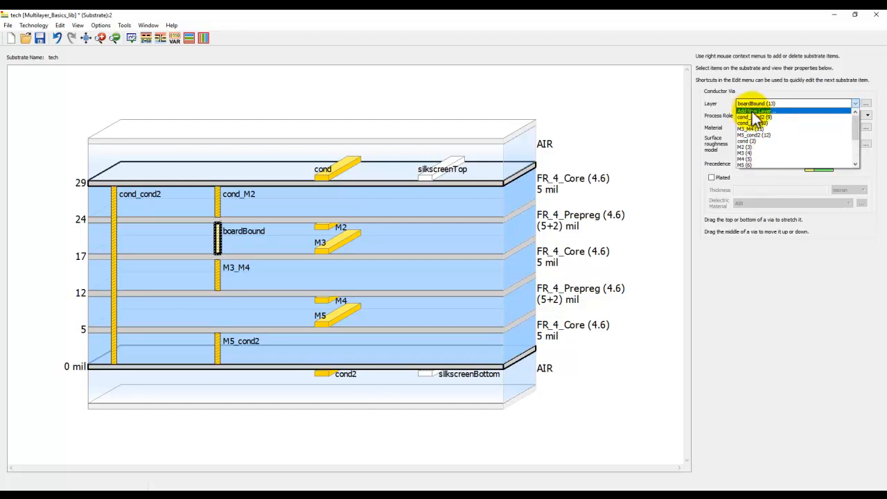
{"action": "left_click", "coordinate": [753, 111]}
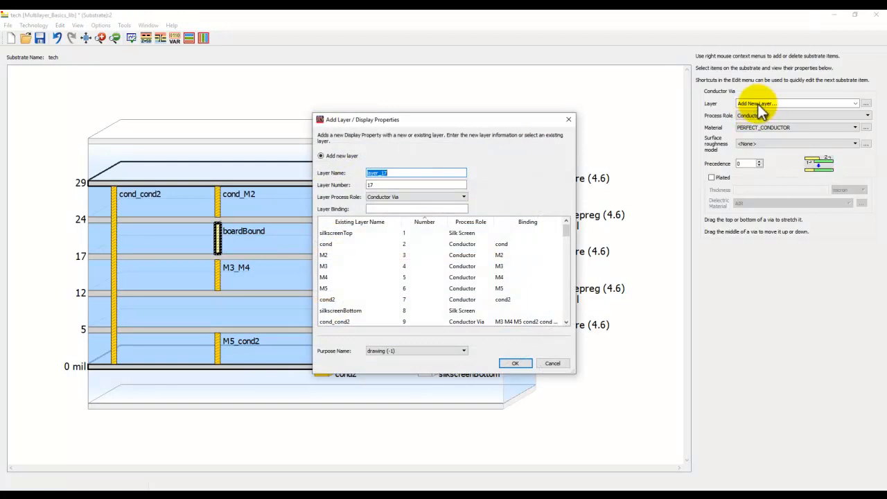
{"action": "left_click_drag", "start_coordinate": [426, 125], "coordinate": [585, 133]}
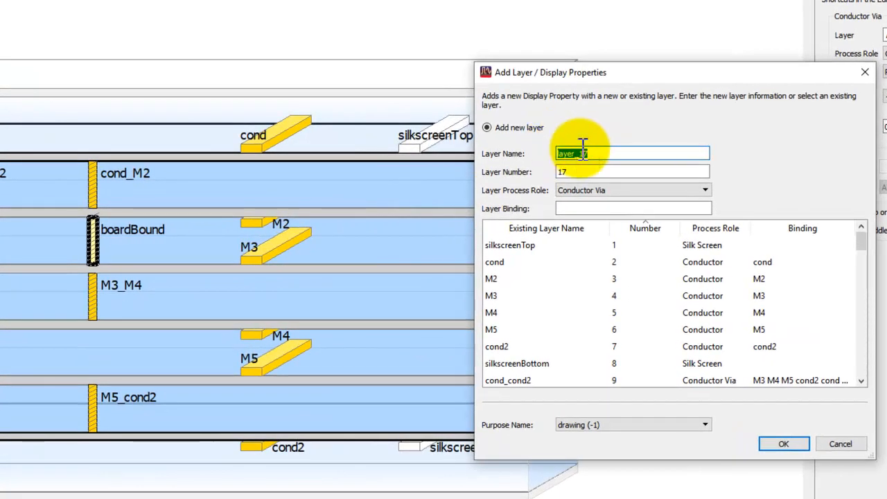
{"action": "type", "text": "M2_"}
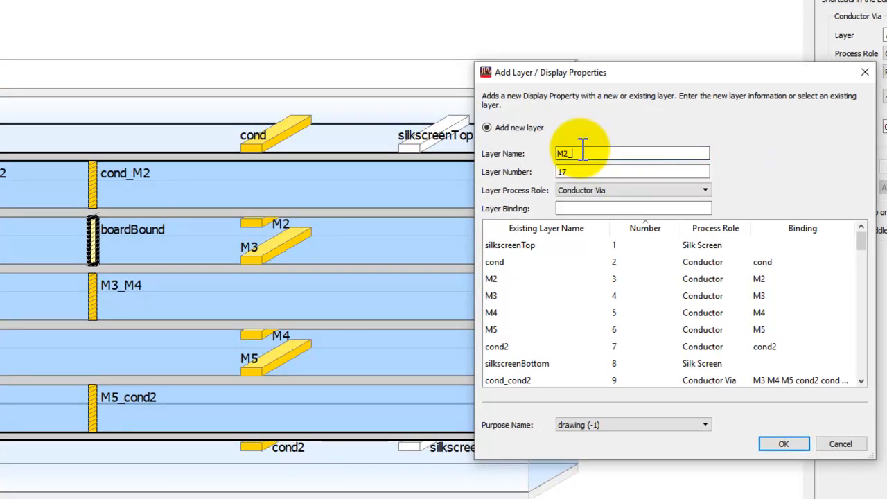
{"action": "type", "text": "M3"}
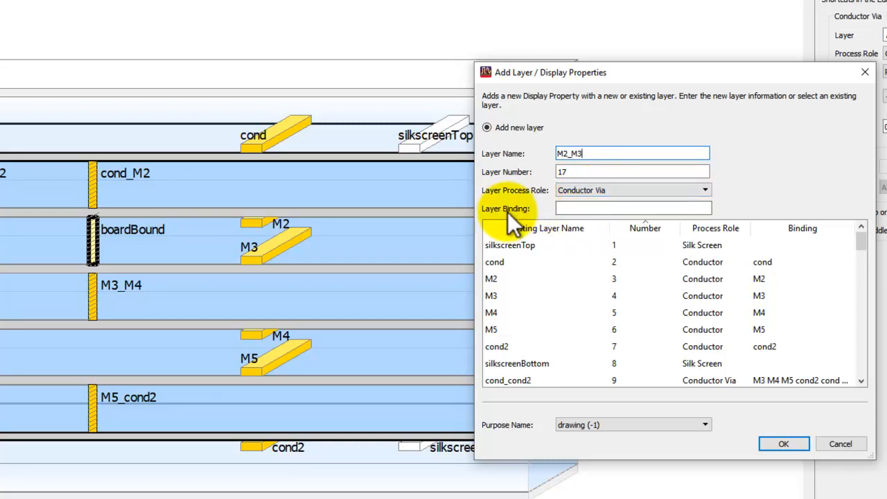
{"action": "left_click", "coordinate": [585, 208]}
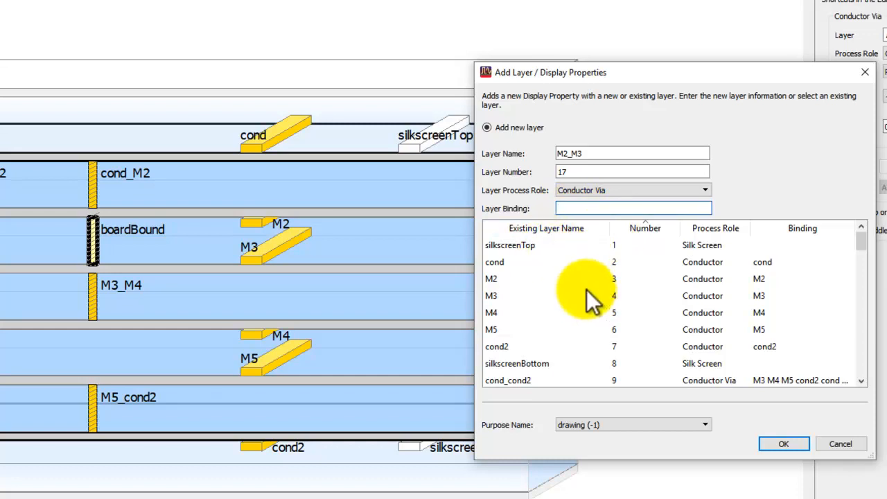
{"action": "left_click", "coordinate": [780, 444]}
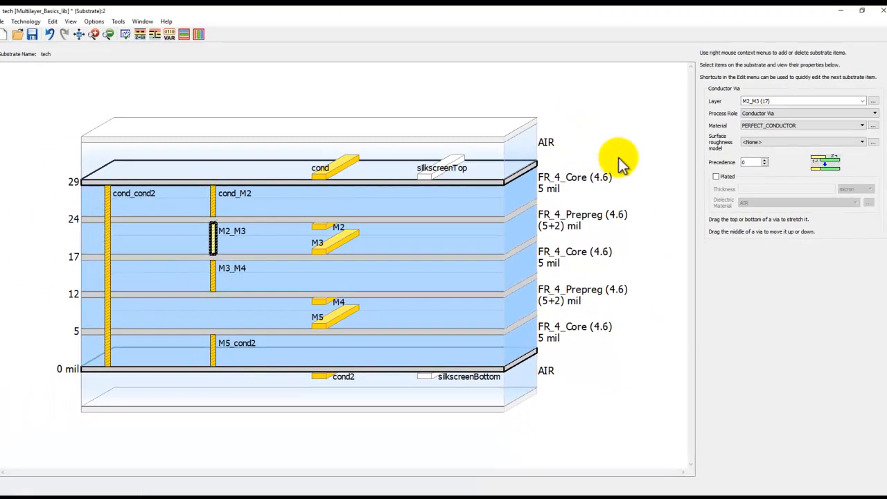
Step: Place the substrate window beside the checklist and tick off Creating Multilayer Technology and Layer Mapping
{"action": "left_click", "coordinate": [616, 155]}
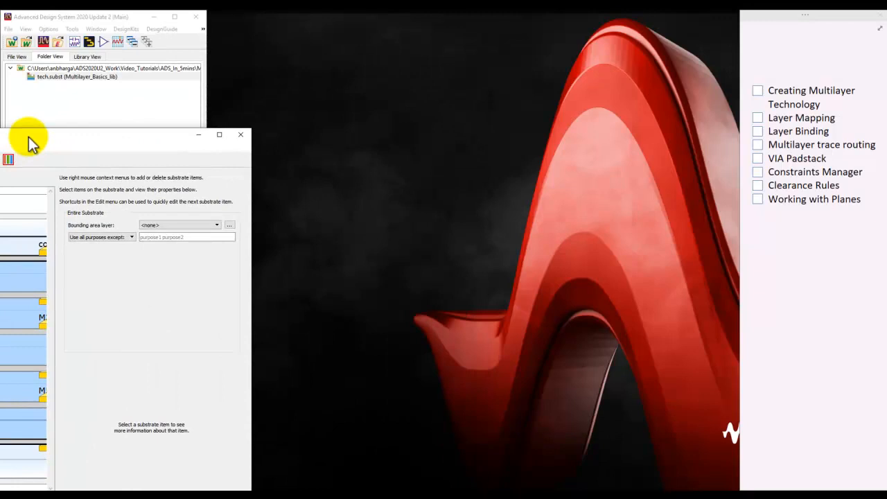
{"action": "left_click_drag", "start_coordinate": [28, 137], "coordinate": [0, 141]}
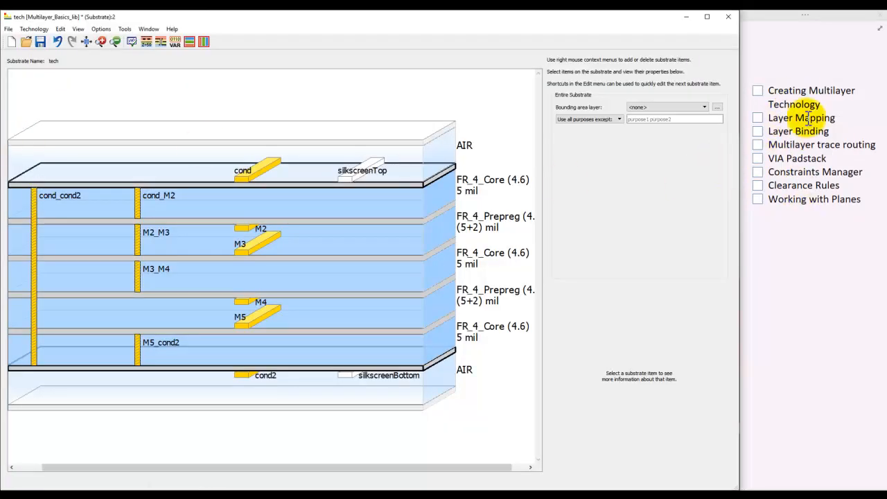
{"action": "left_click", "coordinate": [757, 92]}
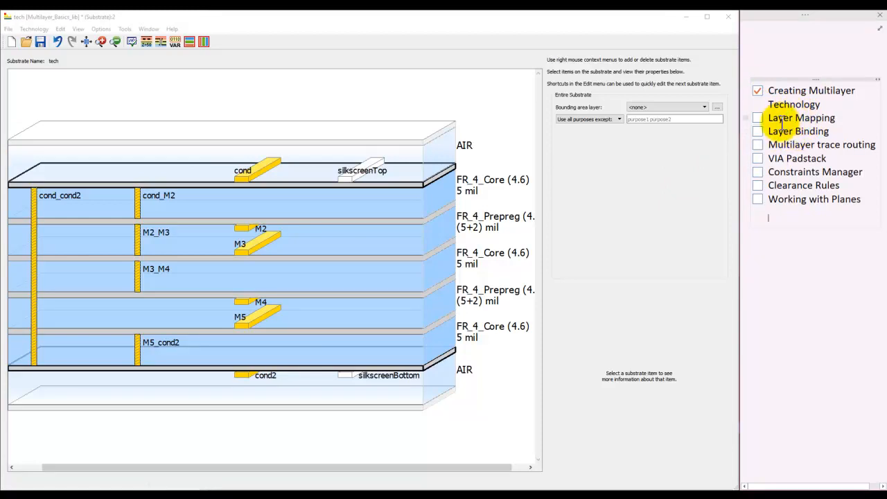
{"action": "left_click", "coordinate": [758, 119]}
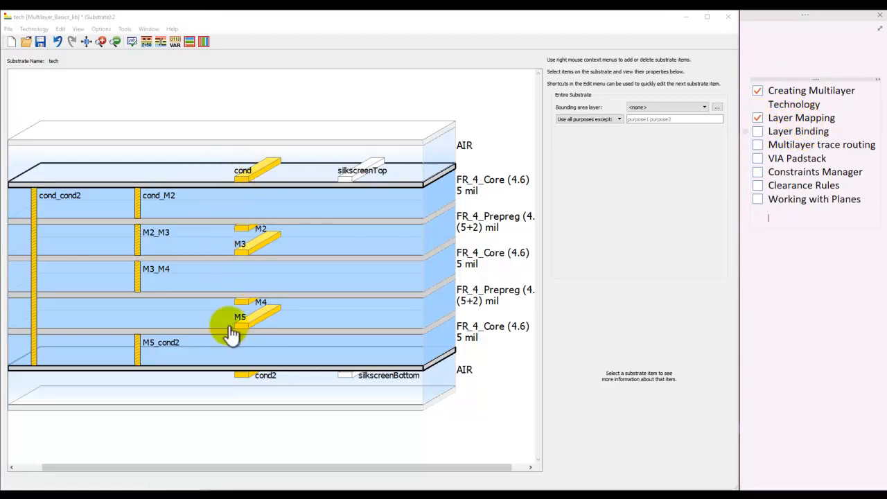
Step: Show the layers of Multilayer_Basics_lib in the layer definitions and widen the Binding column to read its full entries
{"action": "scroll", "coordinate": [251, 330], "scroll_direction": "down", "scroll_amount": 1}
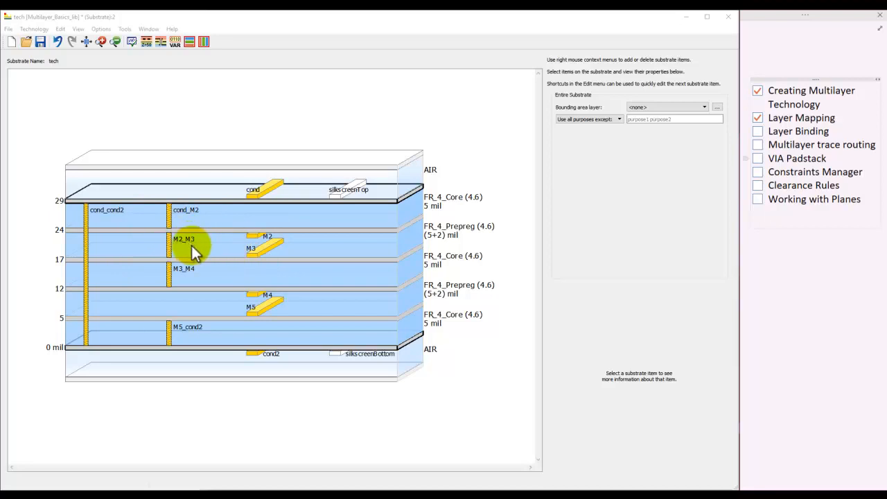
{"action": "left_click", "coordinate": [36, 30]}
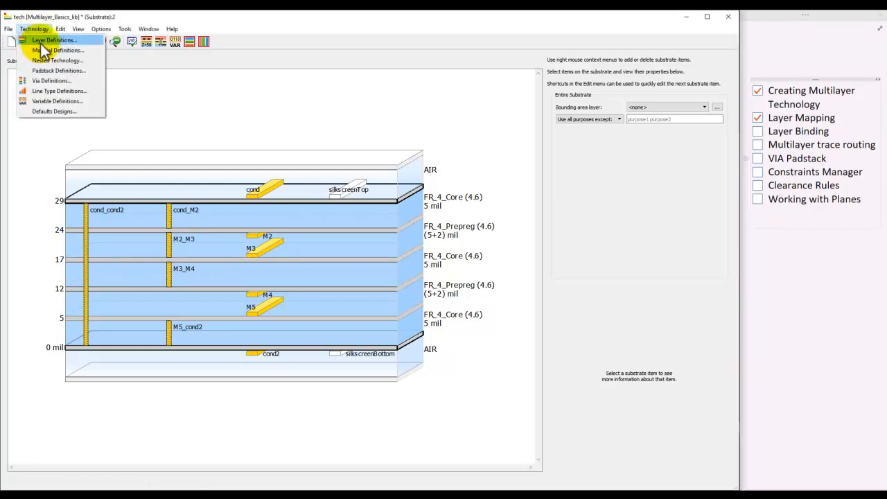
{"action": "left_click", "coordinate": [41, 40]}
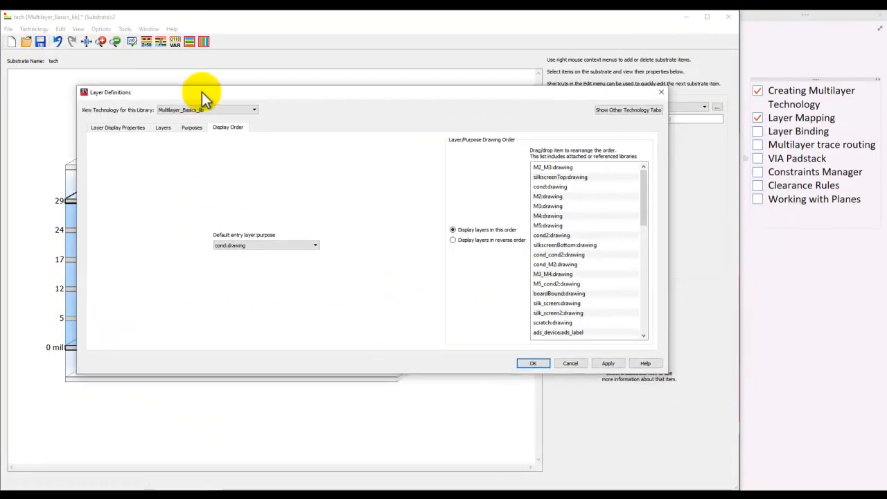
{"action": "left_click", "coordinate": [171, 123]}
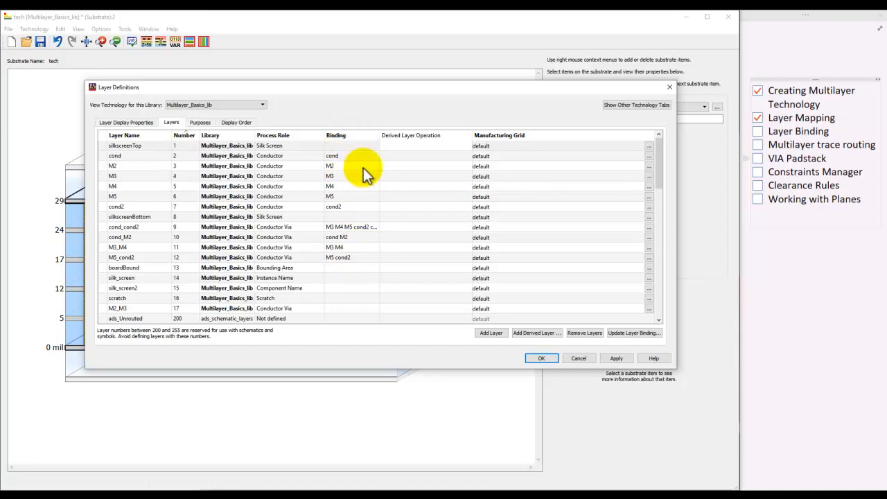
{"action": "left_click_drag", "start_coordinate": [380, 134], "coordinate": [406, 135]}
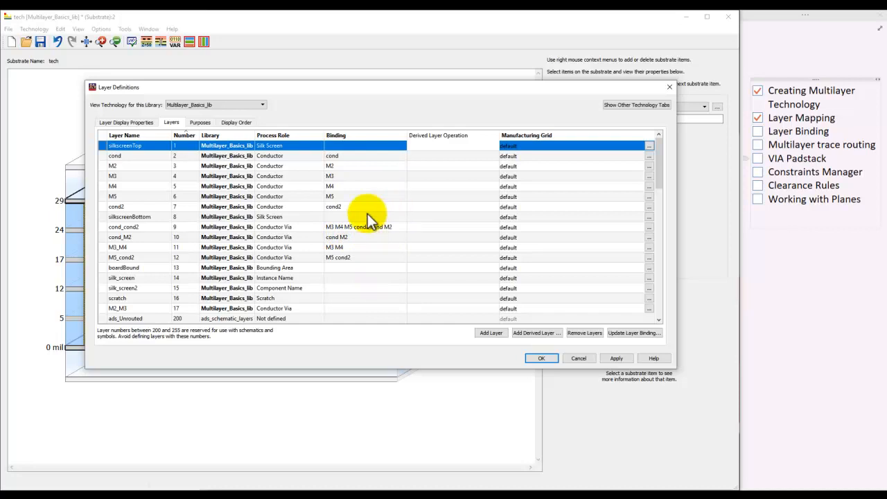
Step: Try binding the M2_M3 via layer manually to M2 M3 beside the substrate drawing, and clear the binding again
{"action": "left_click", "coordinate": [123, 309]}
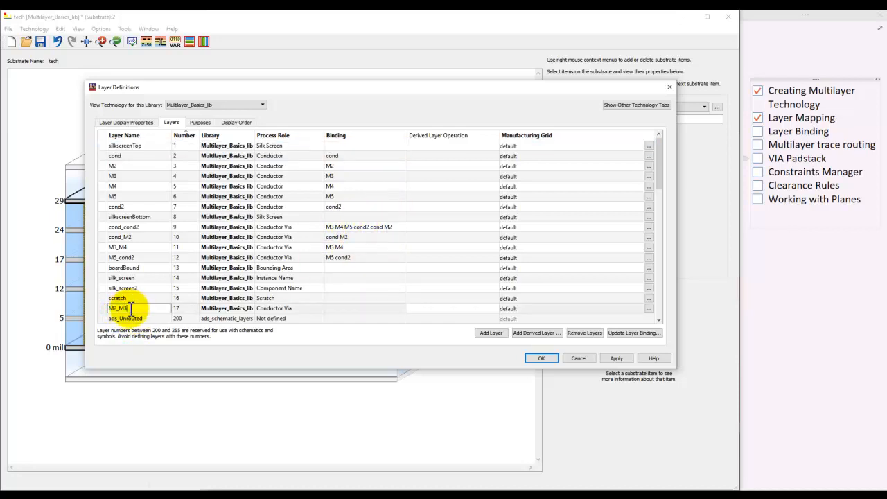
{"action": "left_click", "coordinate": [119, 309]}
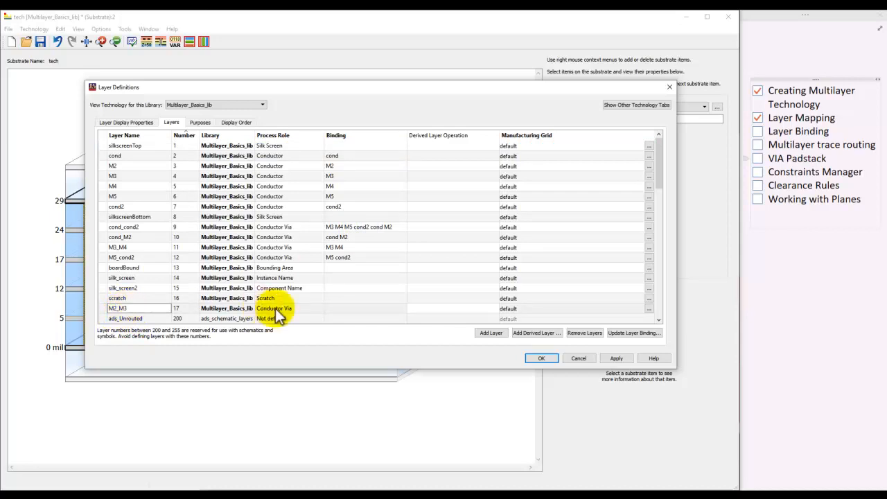
{"action": "left_click", "coordinate": [338, 308]}
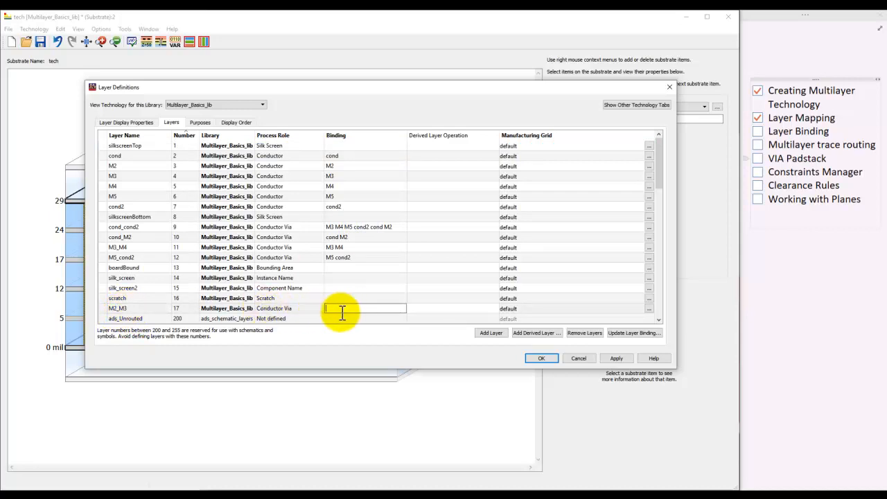
{"action": "left_click_drag", "start_coordinate": [350, 88], "coordinate": [571, 87]}
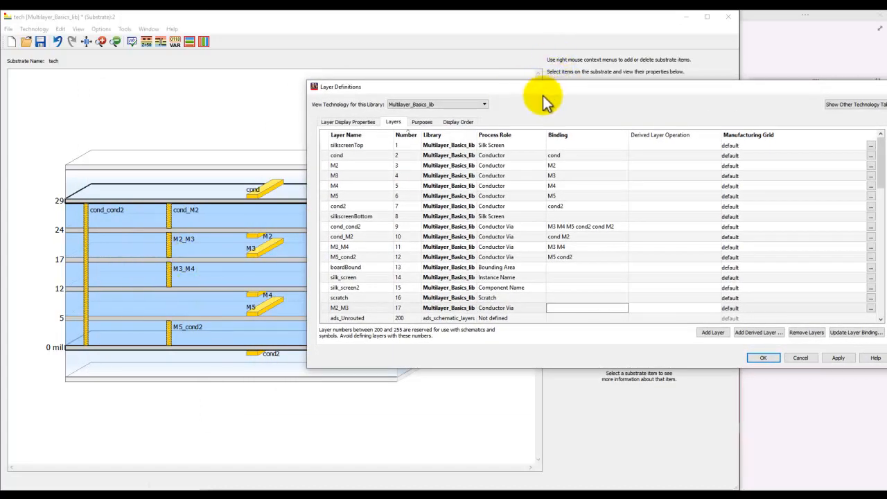
{"action": "left_click_drag", "start_coordinate": [544, 90], "coordinate": [513, 71]}
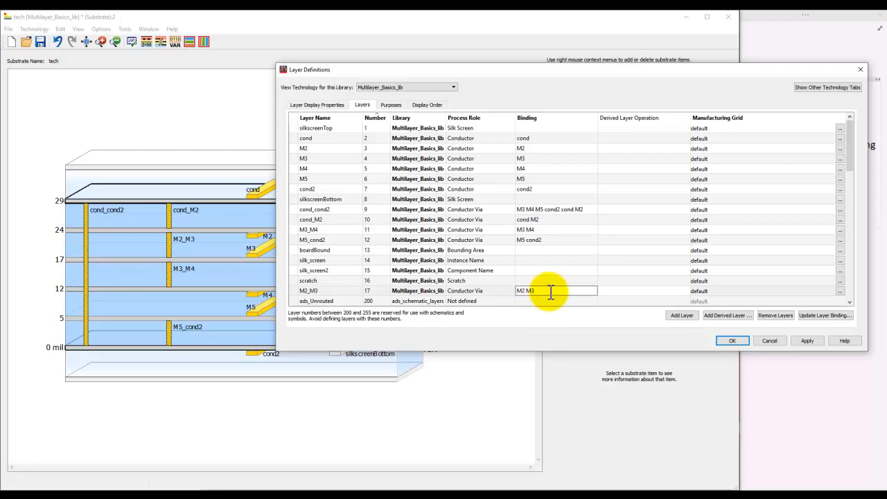
{"action": "left_click", "coordinate": [414, 291]}
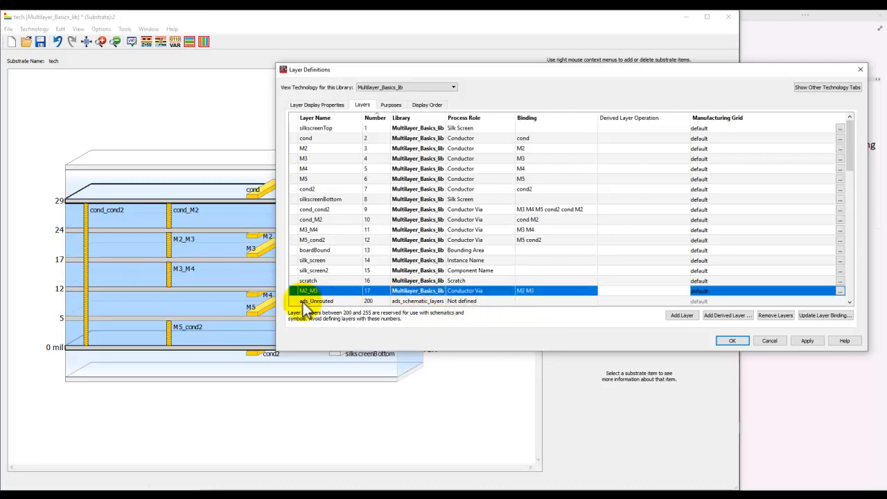
{"action": "left_click", "coordinate": [537, 290]}
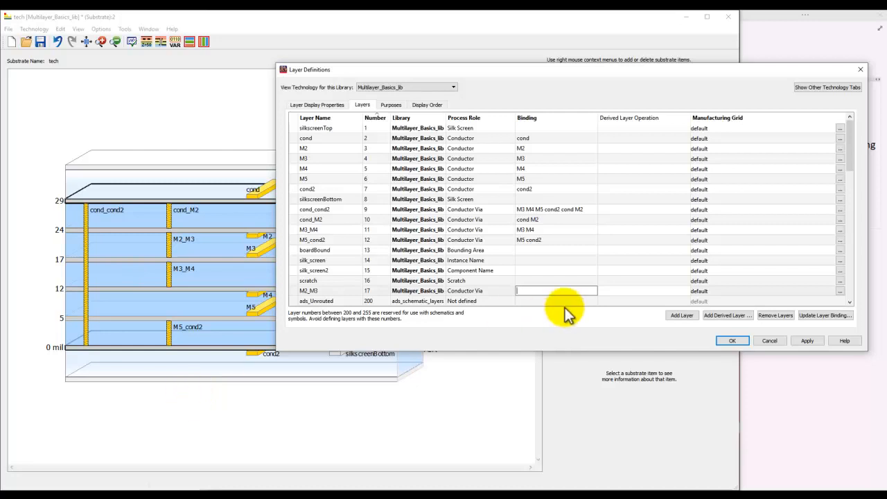
Step: Update the library's layer bindings from the Multilayer_Basics_lib:tech substrate and accept the layer definitions
{"action": "left_click", "coordinate": [818, 315]}
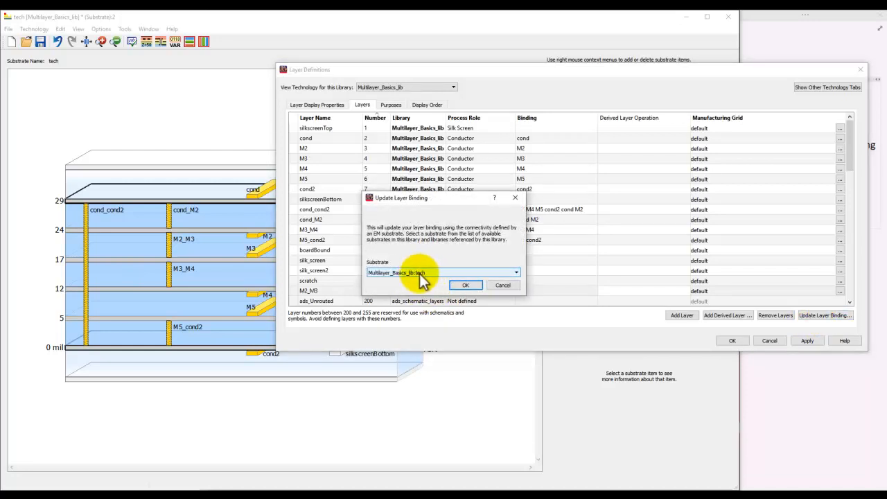
{"action": "left_click", "coordinate": [461, 286]}
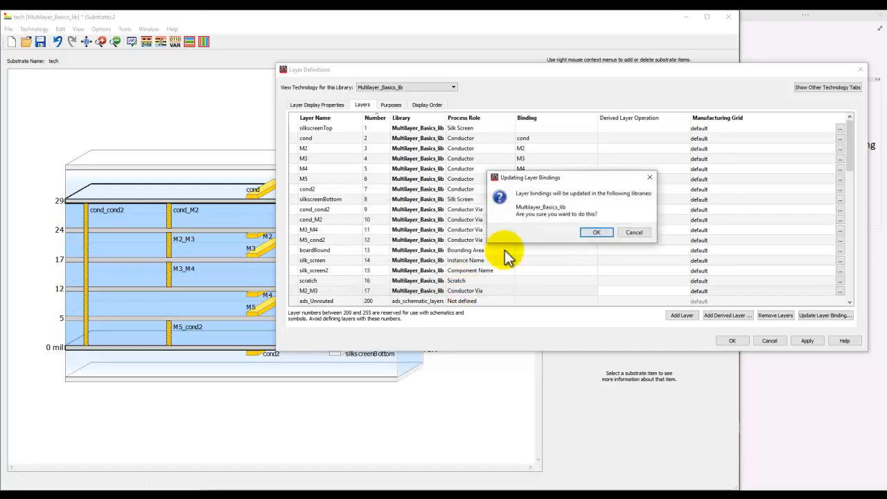
{"action": "left_click", "coordinate": [593, 233]}
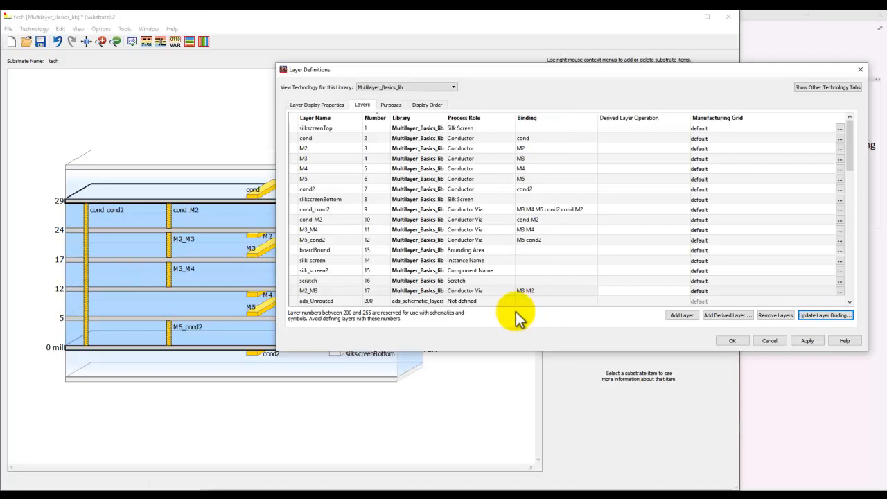
{"action": "left_click", "coordinate": [728, 341]}
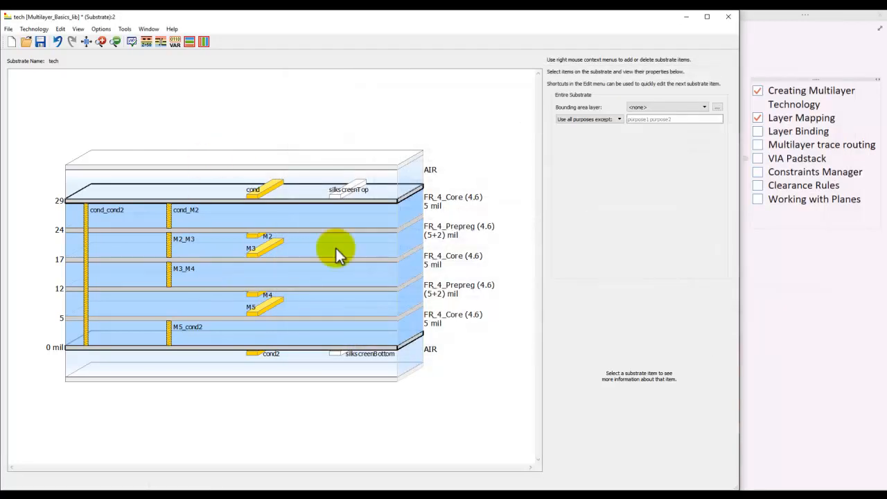
Step: Tick off Layer Binding in the checklist, and save and close the tech substrate
{"action": "left_click", "coordinate": [757, 131]}
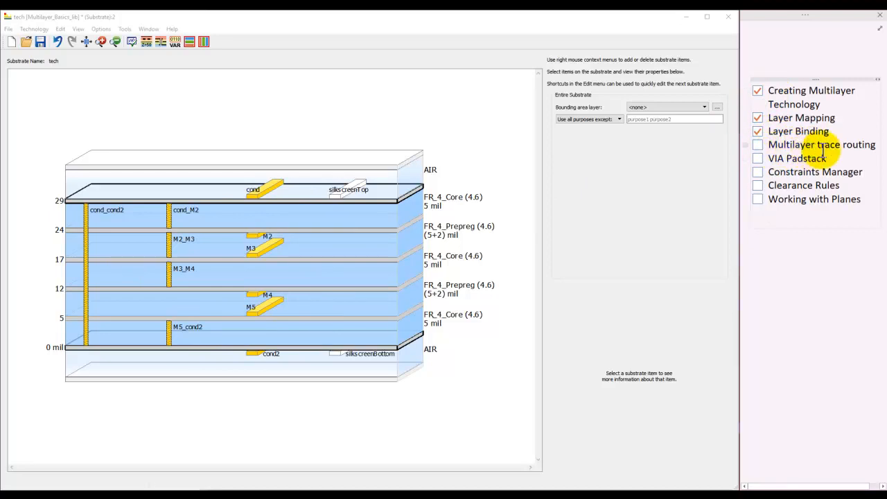
{"action": "left_click", "coordinate": [41, 41]}
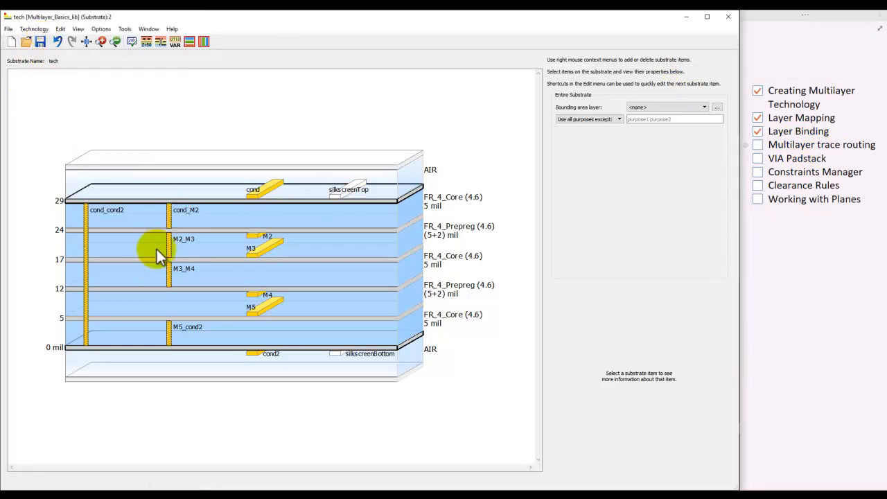
{"action": "left_click", "coordinate": [724, 20]}
Step: Create a new layout in cell cell_1 of Multilayer_Basics_lib
{"action": "left_click", "coordinate": [90, 42]}
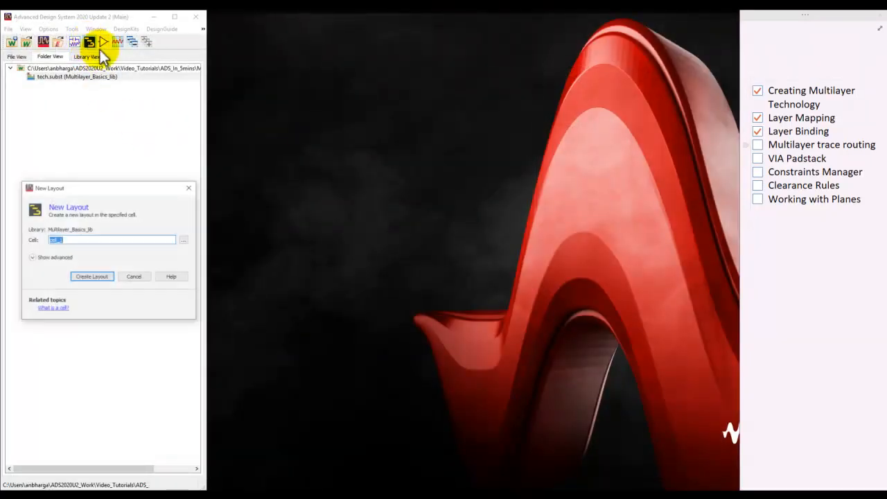
{"action": "left_click", "coordinate": [83, 278]}
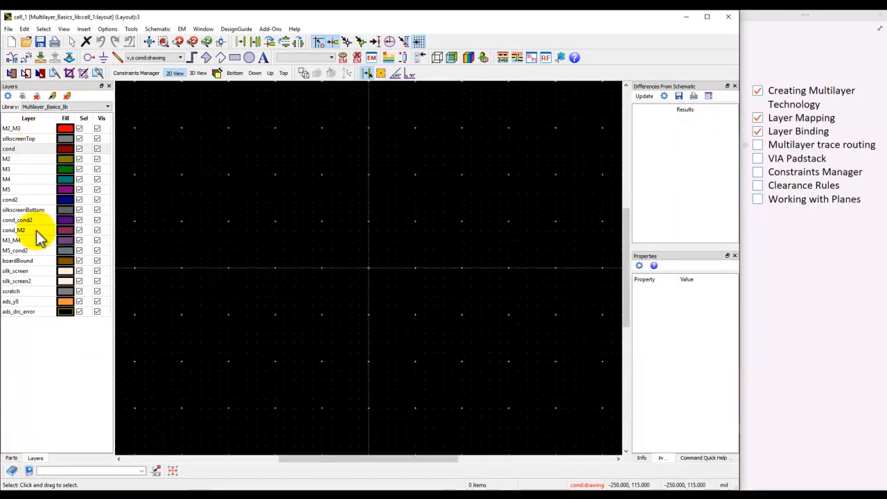
Step: Check which toolbars and panels the layout window offers, and open the tech substrate from the layout
{"action": "right_click", "coordinate": [448, 74]}
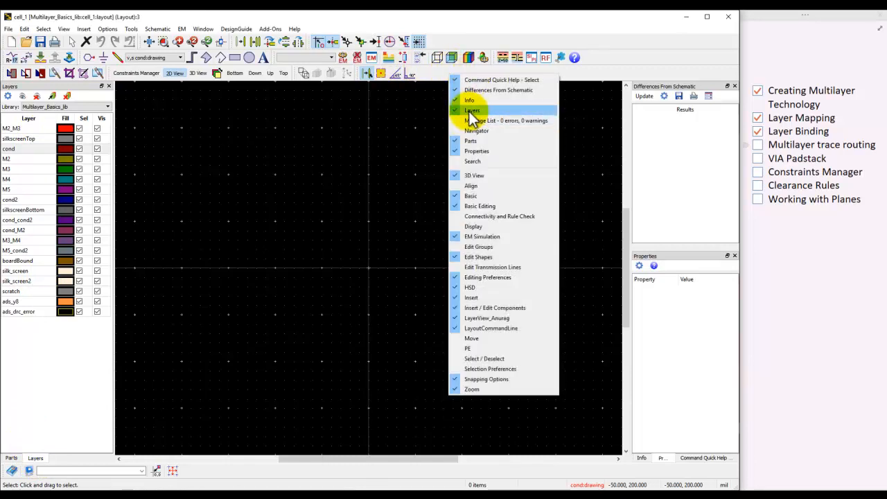
{"action": "left_click", "coordinate": [332, 137]}
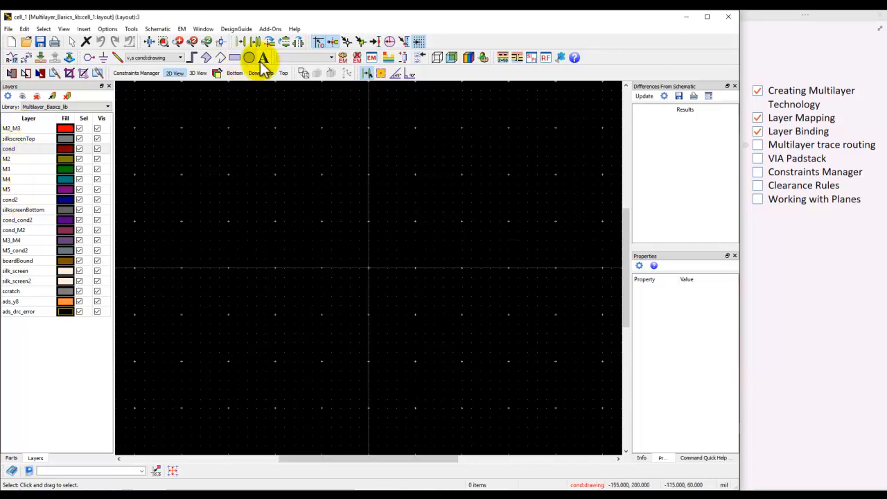
{"action": "left_click", "coordinate": [388, 57]}
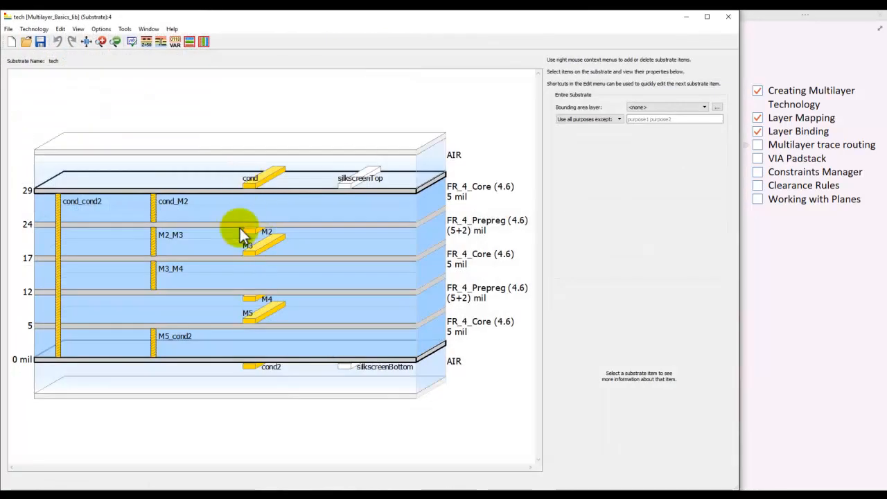
Step: Close the tech substrate and open the display order in the layer definitions of Multilayer_Basics_lib
{"action": "left_click", "coordinate": [728, 15]}
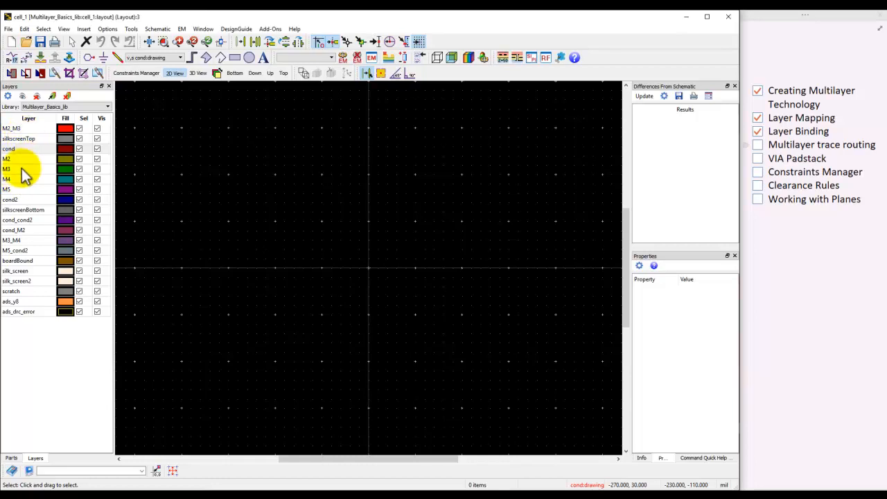
{"action": "left_click", "coordinate": [107, 28]}
{"action": "mouse_move", "coordinate": [130, 60]}
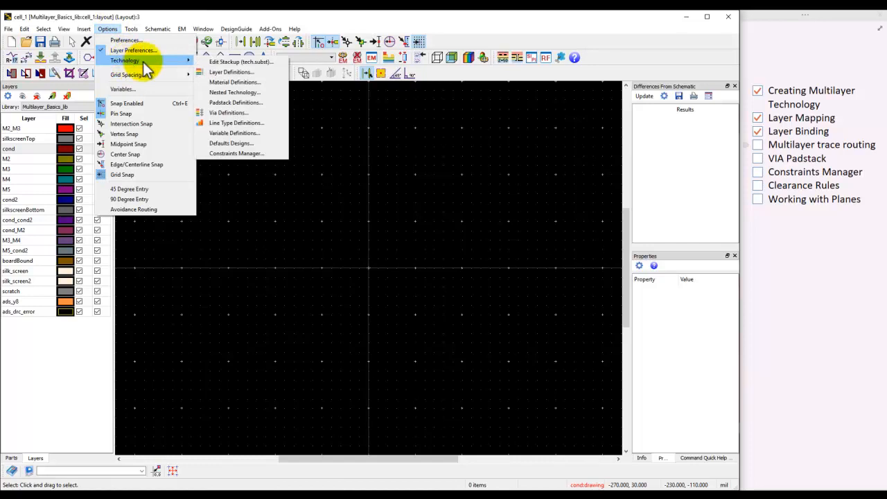
{"action": "left_click", "coordinate": [244, 72]}
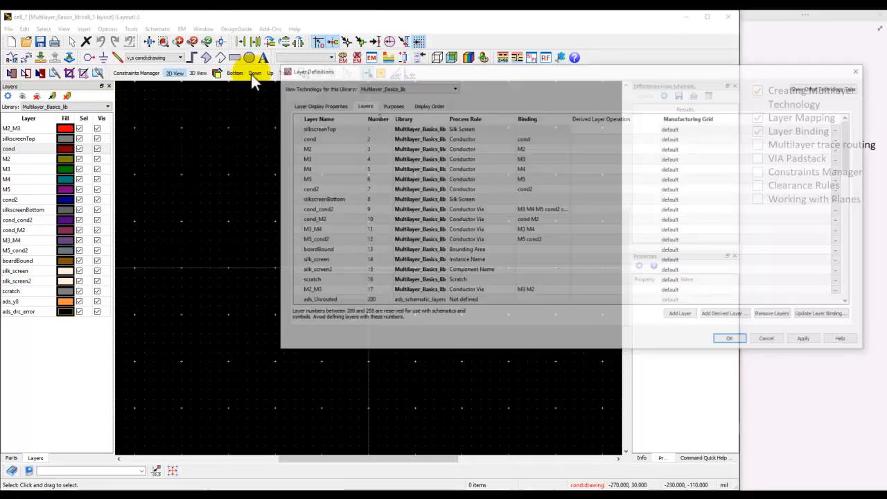
{"action": "left_click_drag", "start_coordinate": [412, 76], "coordinate": [306, 74]}
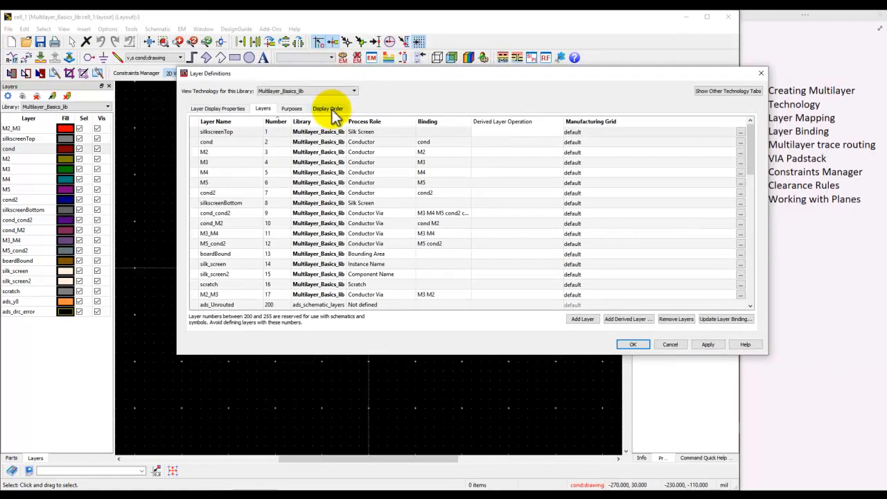
{"action": "left_click", "coordinate": [331, 109]}
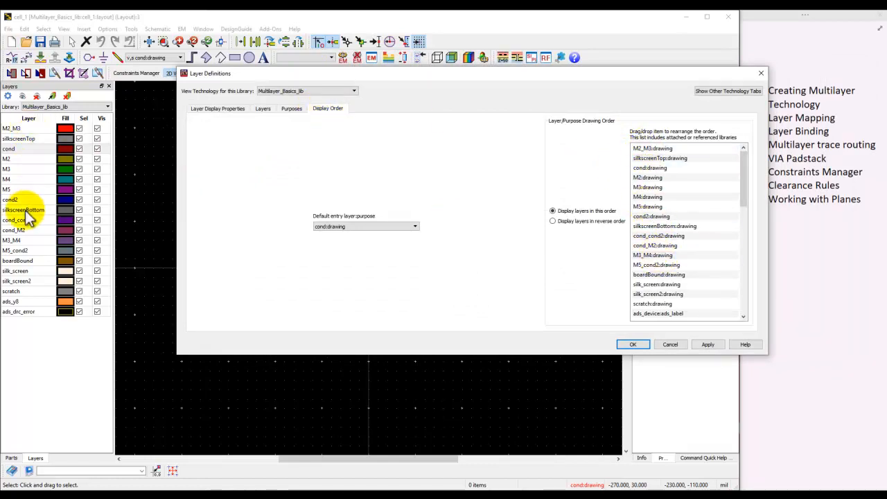
Step: Move the layers cond, M2, M3, M4, M5 and cond2 to the top of the drawing order and apply the change
{"action": "left_click", "coordinate": [664, 169]}
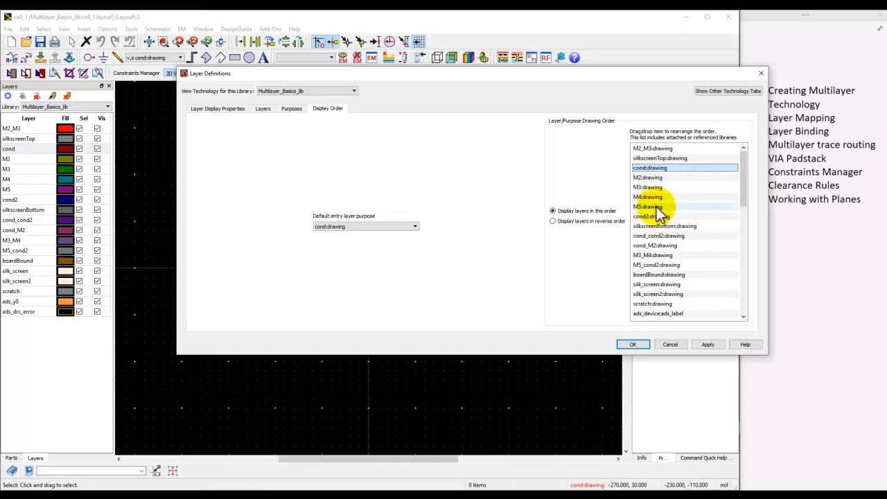
{"action": "left_click", "coordinate": [664, 206], "text": "shift"}
{"action": "left_click", "coordinate": [653, 218], "text": "shift"}
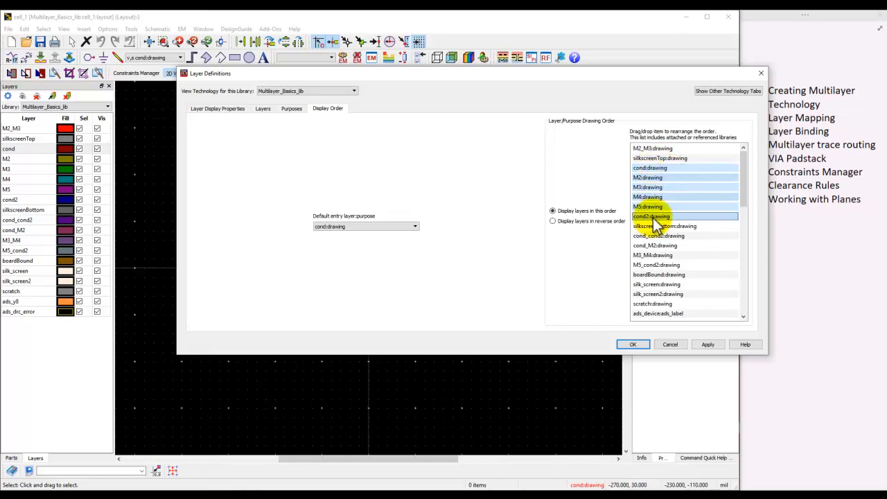
{"action": "left_click", "coordinate": [642, 186]}
{"action": "left_click_drag", "start_coordinate": [641, 183], "coordinate": [651, 152]}
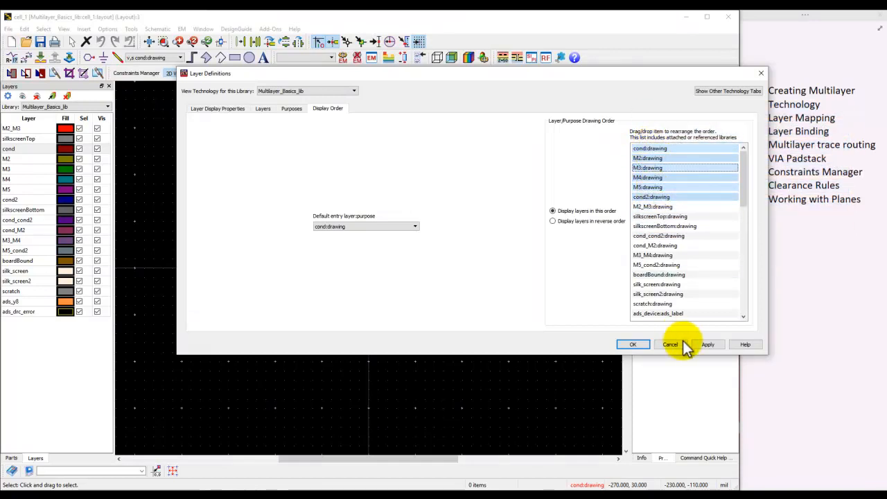
{"action": "left_click", "coordinate": [706, 343]}
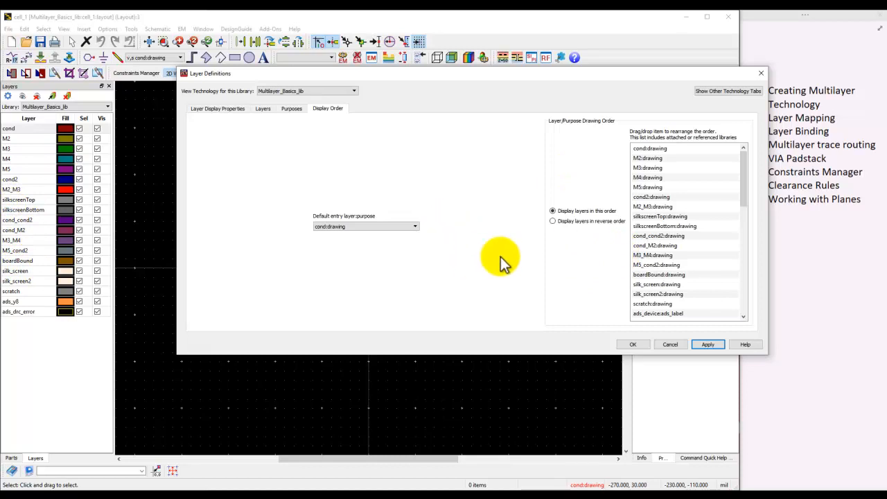
Step: Examine the color, pattern, transparency and shape display options of the cond layer, and accept the layer definitions
{"action": "left_click", "coordinate": [220, 110]}
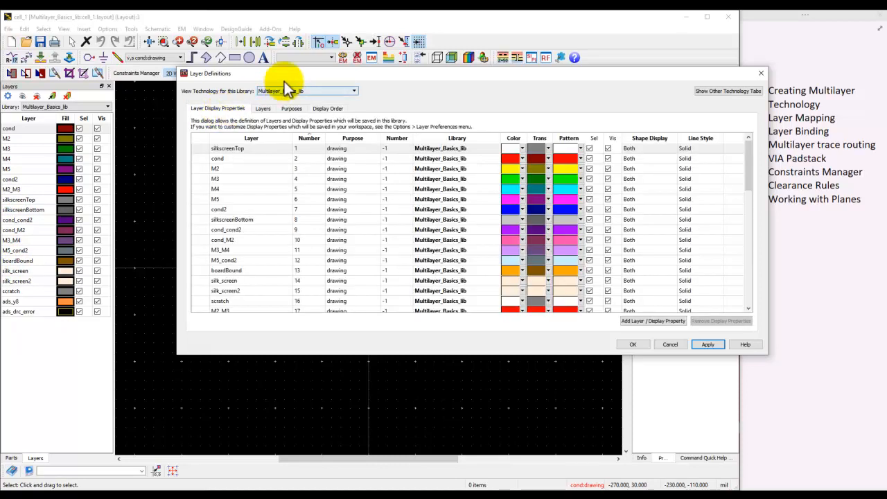
{"action": "left_click_drag", "start_coordinate": [295, 77], "coordinate": [201, 96]}
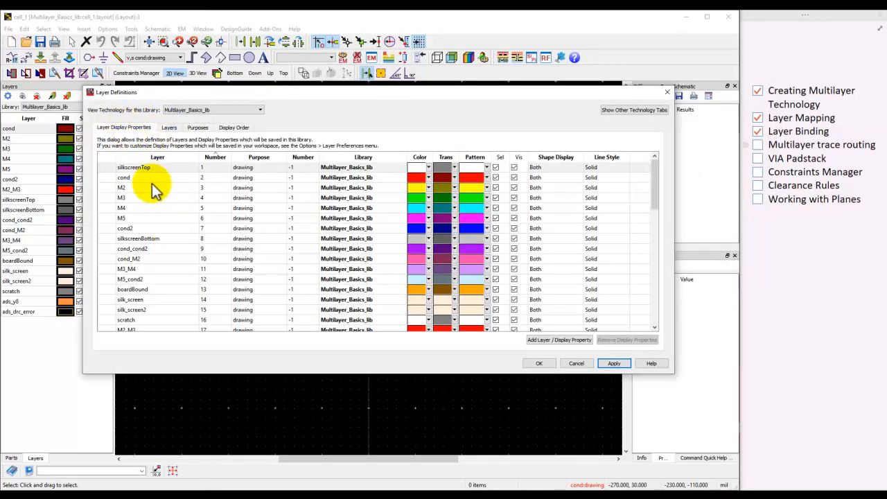
{"action": "left_click", "coordinate": [427, 175]}
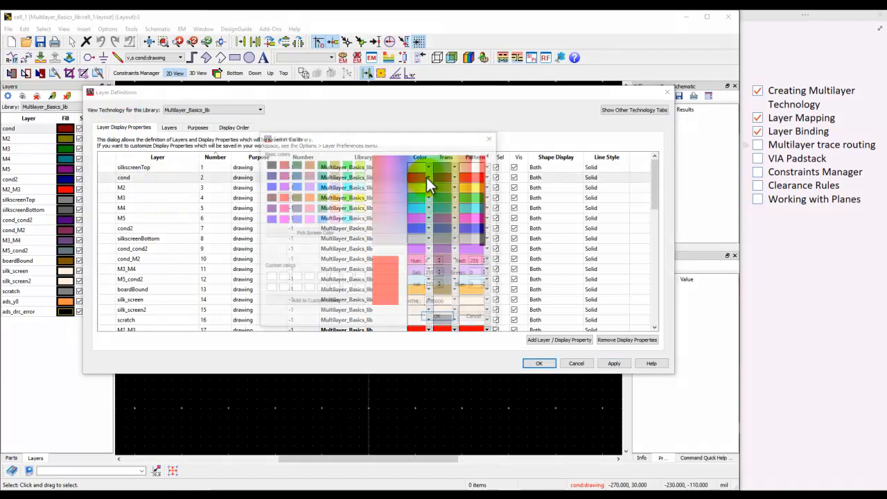
{"action": "left_click", "coordinate": [473, 318]}
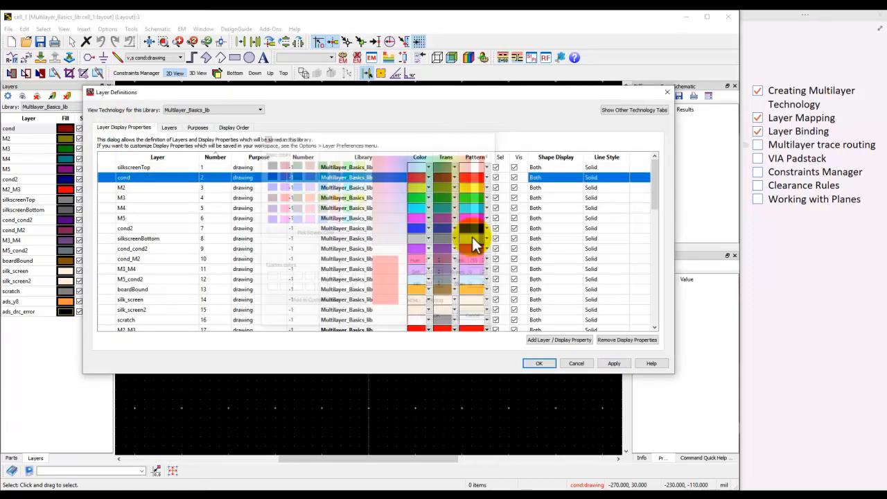
{"action": "left_click", "coordinate": [470, 178]}
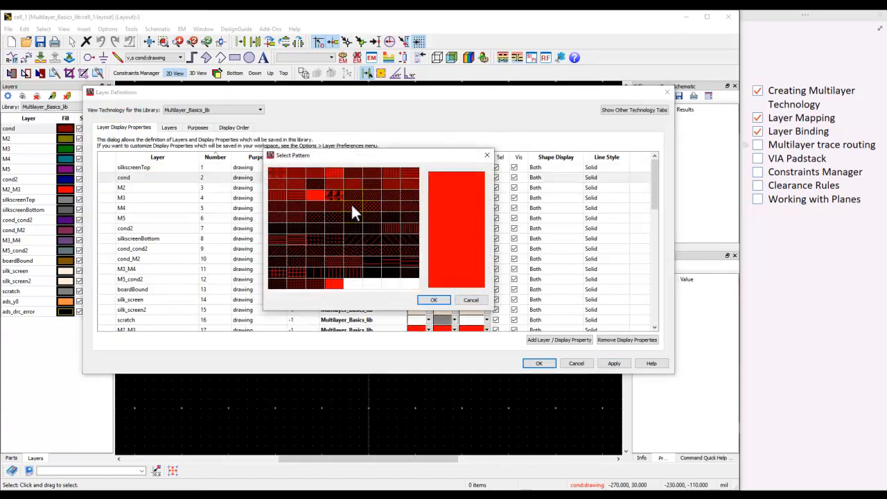
{"action": "left_click", "coordinate": [478, 300]}
{"action": "left_click", "coordinate": [448, 177]}
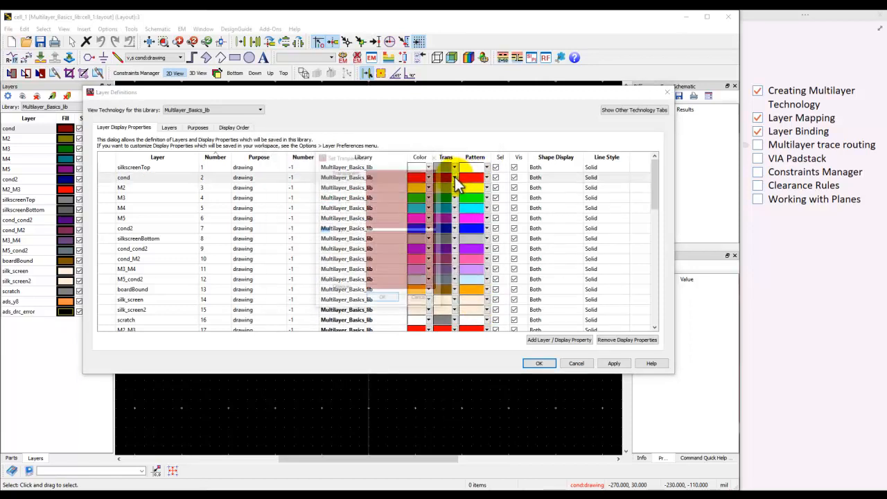
{"action": "left_click", "coordinate": [414, 300]}
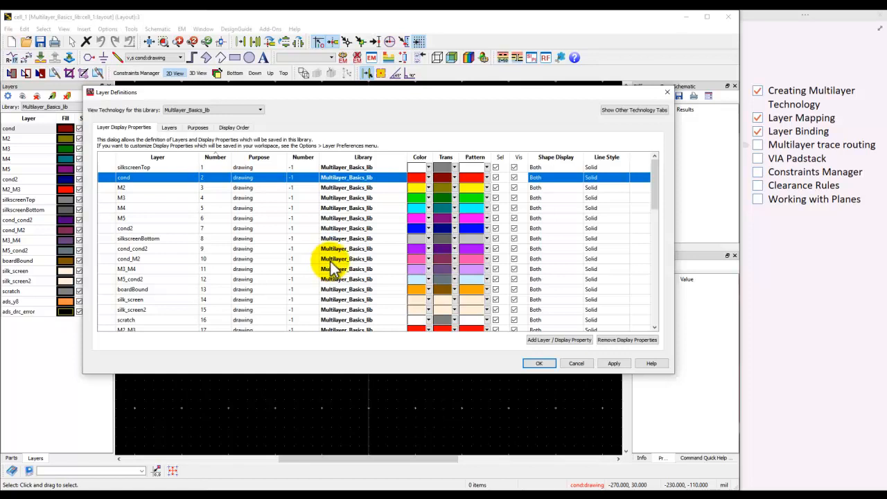
{"action": "left_click", "coordinate": [542, 183]}
{"action": "left_click", "coordinate": [540, 182]}
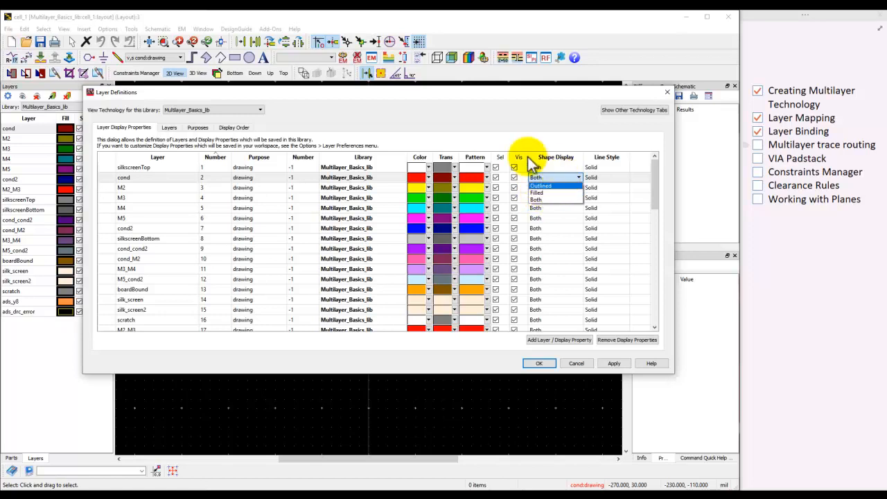
{"action": "left_click", "coordinate": [464, 133]}
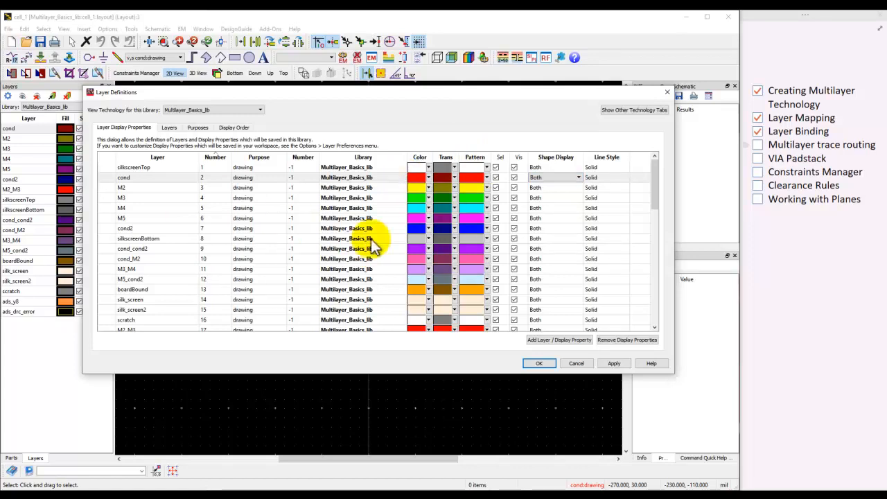
{"action": "left_click", "coordinate": [538, 364]}
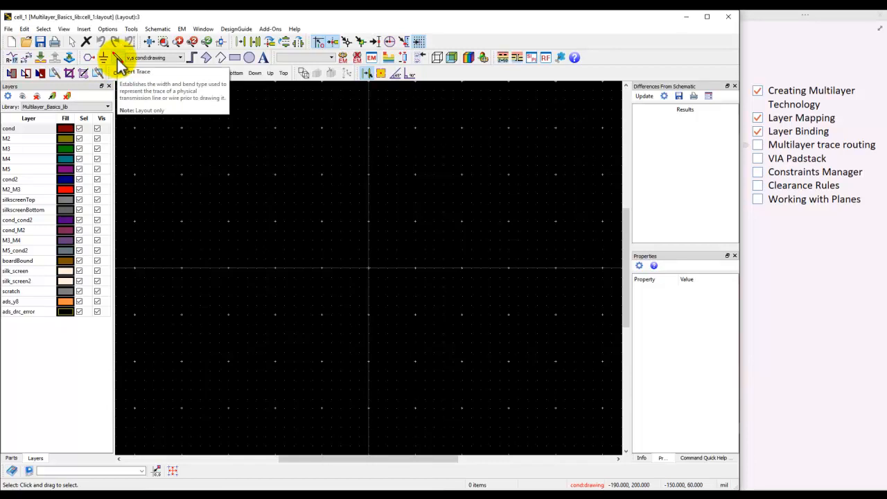
Step: Start a trace on cond:drawing with a width of 5 mil and the Truncate end style
{"action": "left_click", "coordinate": [84, 29]}
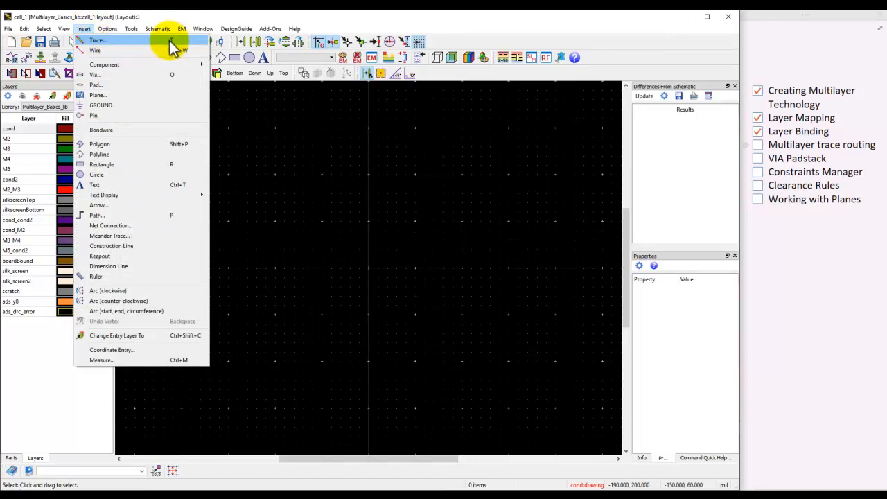
{"action": "left_click", "coordinate": [267, 192]}
{"action": "left_click", "coordinate": [116, 59]}
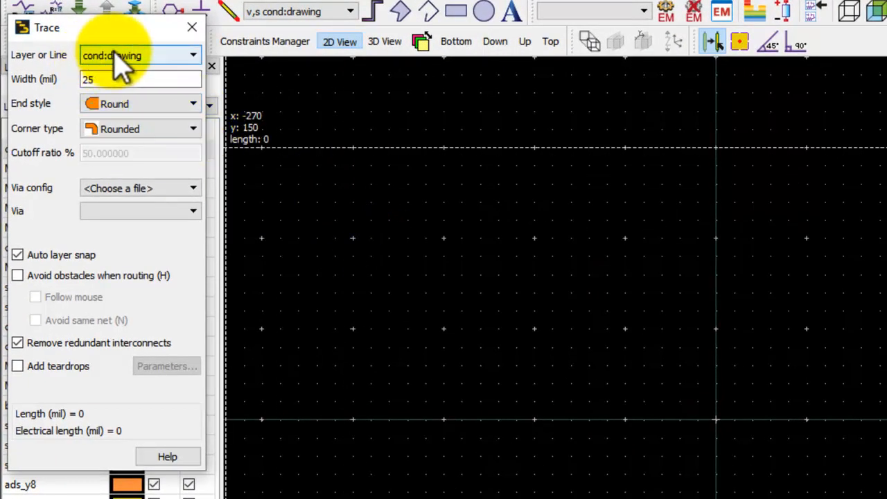
{"action": "left_click", "coordinate": [89, 79]}
{"action": "left_click_drag", "start_coordinate": [92, 78], "coordinate": [74, 78]}
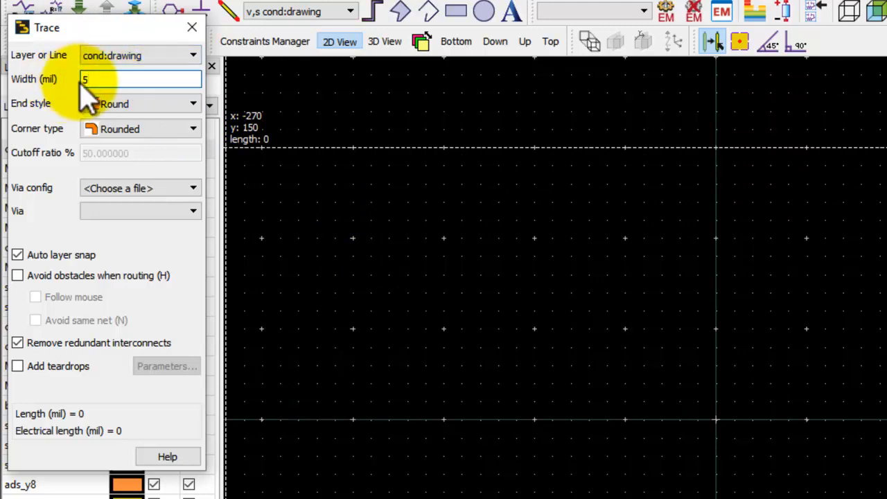
{"action": "left_click", "coordinate": [139, 106]}
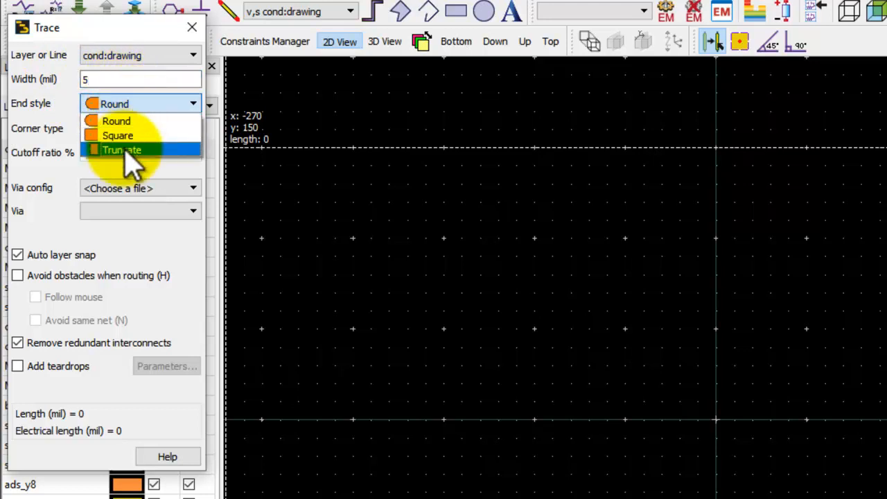
{"action": "left_click", "coordinate": [132, 150]}
Step: Set the trace's corner type to Curve with a curve radius of 5, and start the trace above and left of the origin
{"action": "left_click", "coordinate": [121, 129]}
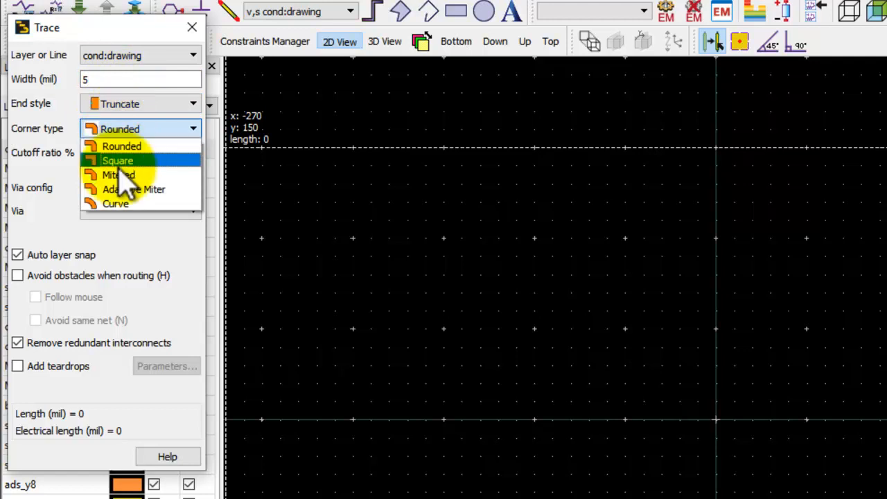
{"action": "left_click", "coordinate": [118, 202]}
{"action": "double_click", "coordinate": [107, 152]}
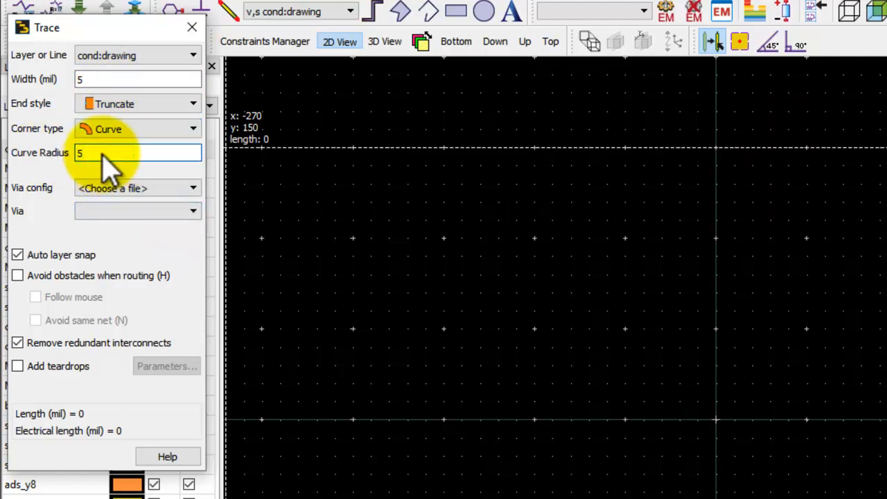
{"action": "left_click", "coordinate": [97, 79]}
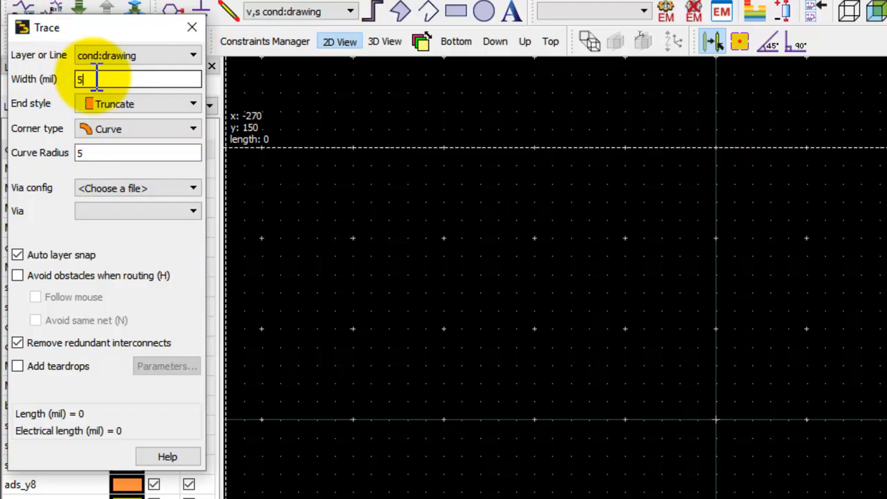
{"action": "left_click", "coordinate": [85, 153]}
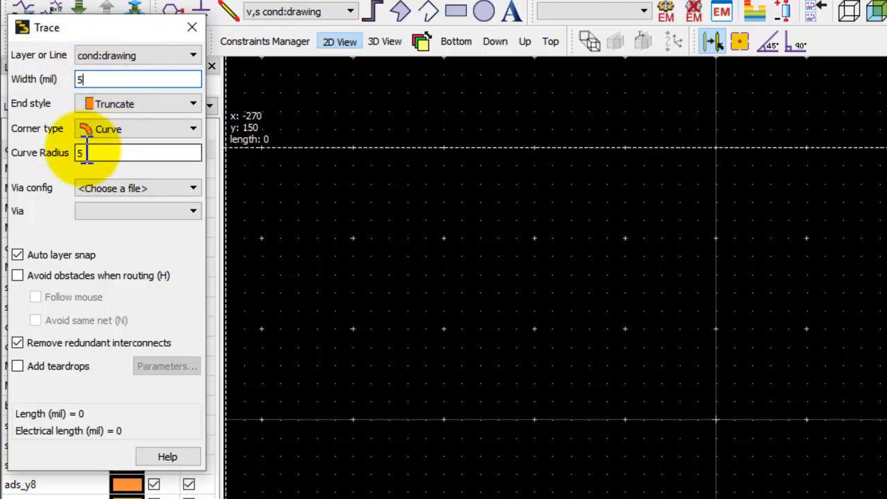
{"action": "scroll", "coordinate": [630, 433], "scroll_direction": "up", "scroll_amount": 1}
{"action": "left_click", "coordinate": [457, 323]}
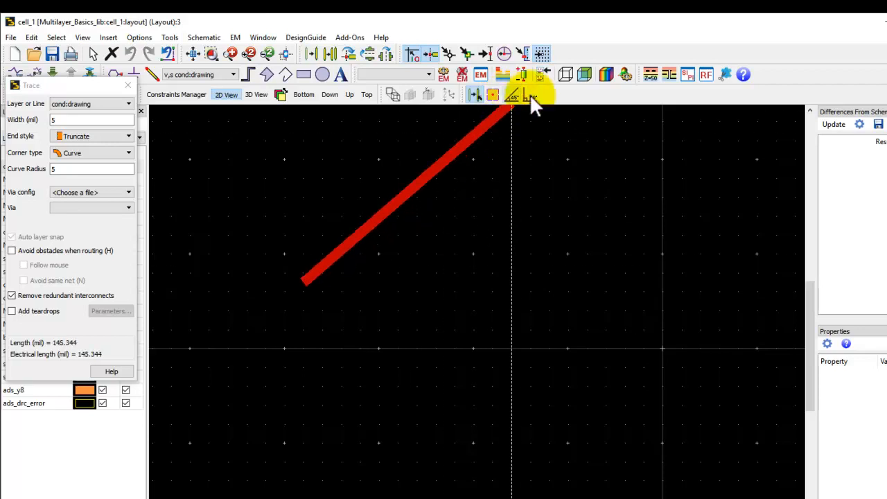
Step: Hide the Editing Preferences toolbar and show it again
{"action": "right_click", "coordinate": [571, 91]}
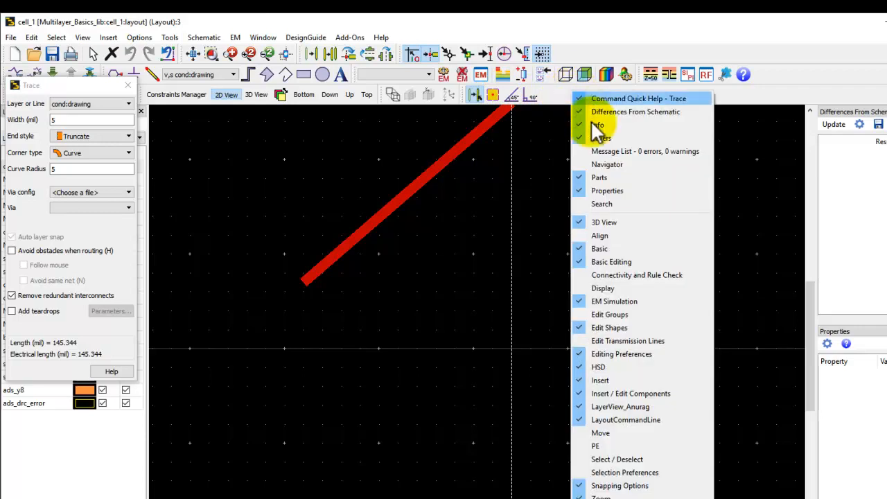
{"action": "left_click", "coordinate": [604, 353]}
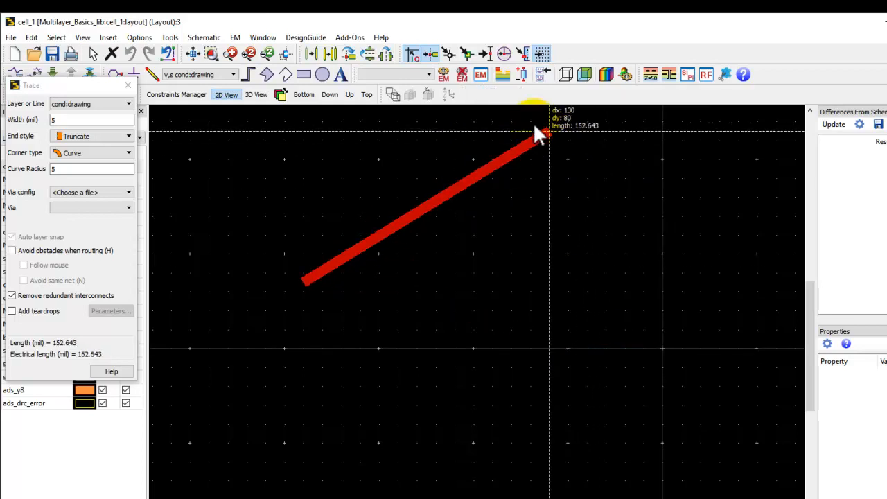
{"action": "right_click", "coordinate": [526, 95]}
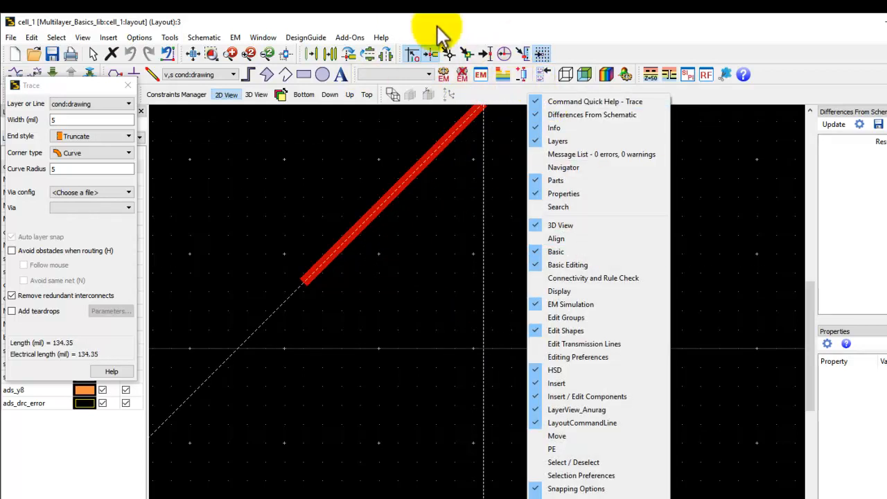
{"action": "left_click", "coordinate": [572, 355]}
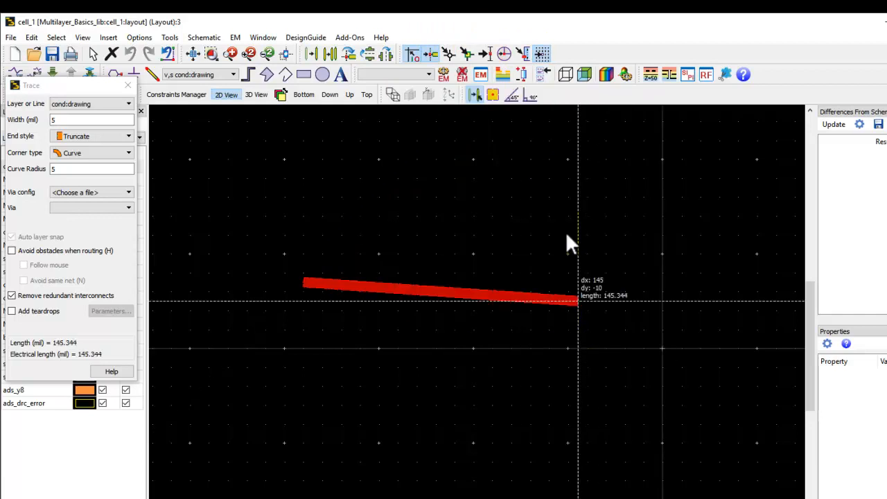
Step: Try 45-degree and 90-degree entry on the trace, return to any-angle entry, and route a horizontal segment about 60 mil long
{"action": "left_click", "coordinate": [513, 98]}
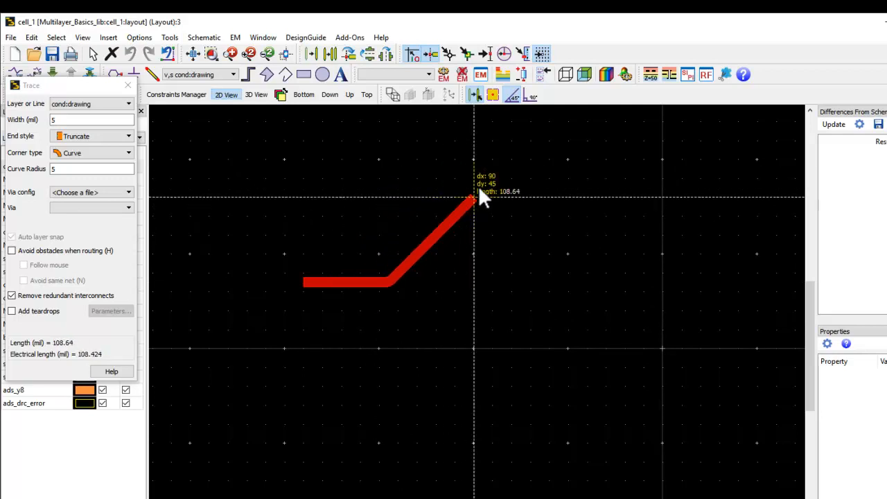
{"action": "left_click", "coordinate": [532, 95]}
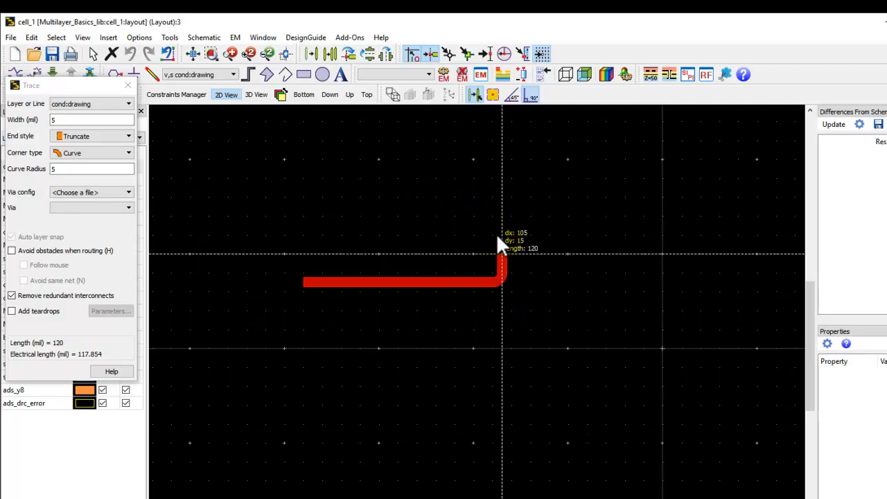
{"action": "left_click", "coordinate": [521, 94]}
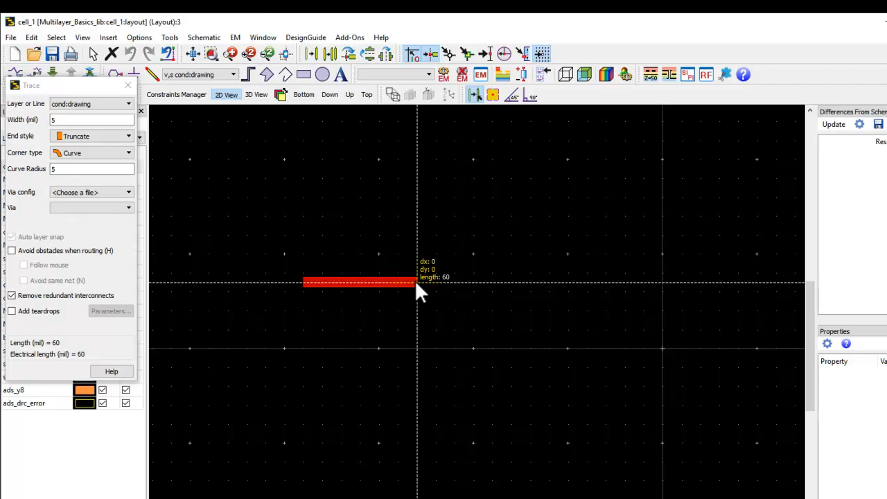
Step: Insert a via at the cond segment's end, switch the trace down to cond2, and route it horizontally to about 145 mil total length
{"action": "key", "text": "Page_Down"}
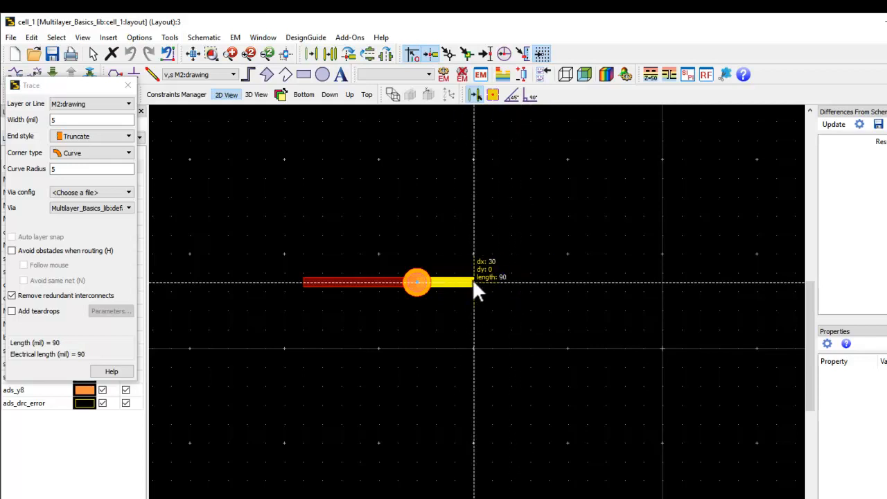
{"action": "key", "text": "plus"}
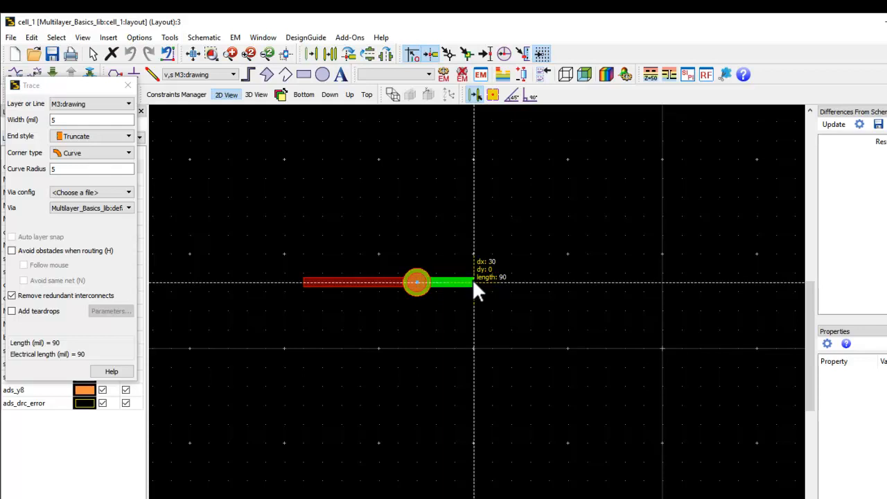
{"action": "key", "text": "plus"}
{"action": "key", "text": "plus"}
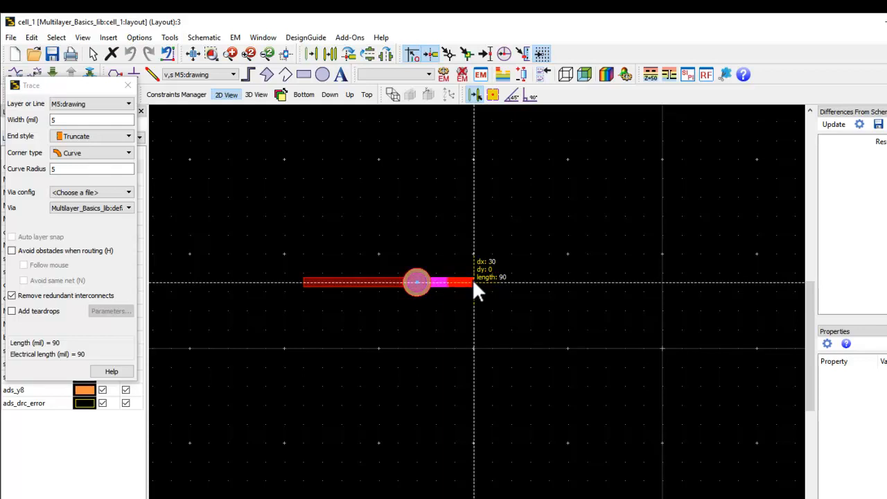
{"action": "key", "text": "plus"}
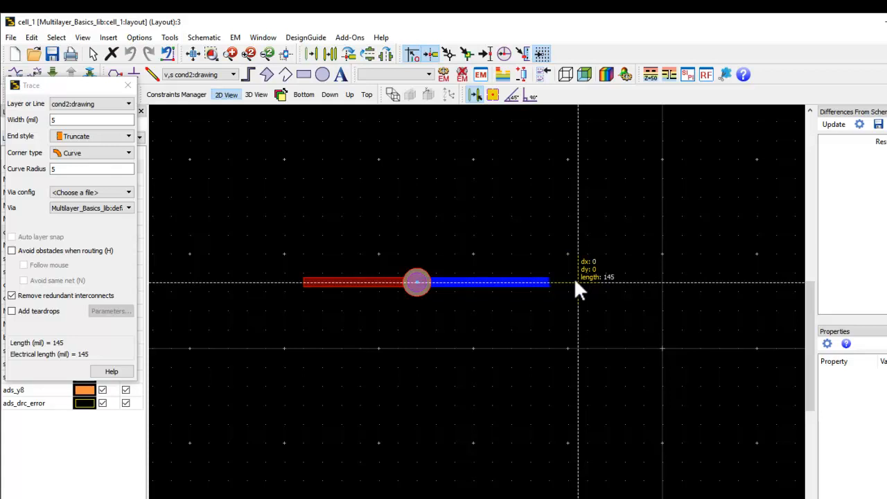
Step: Place a via from cond2 to M5 at the end of the cond2 segment and show the layout in 3D
{"action": "key", "text": "Page_Down"}
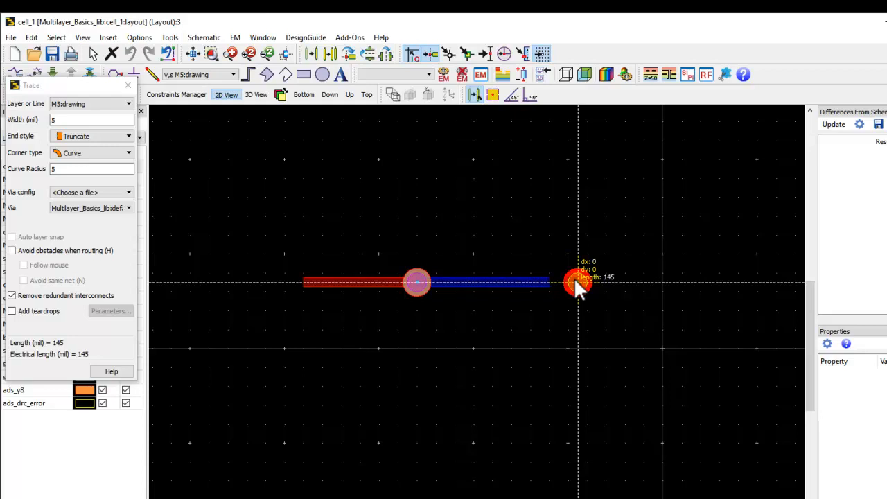
{"action": "left_click", "coordinate": [578, 282]}
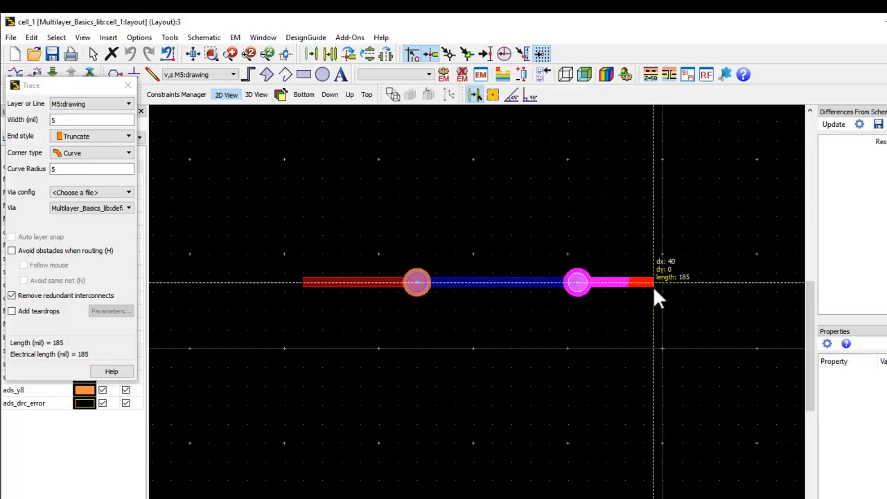
{"action": "key", "text": "3"}
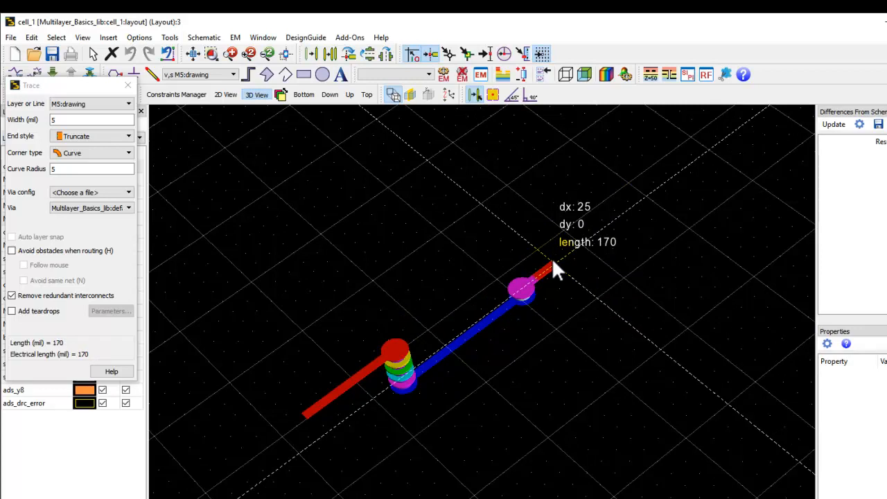
Step: Move the trace up from M5 to cond at the second via and finish it at about 195 mil total length
{"action": "key", "text": "Page_Up"}
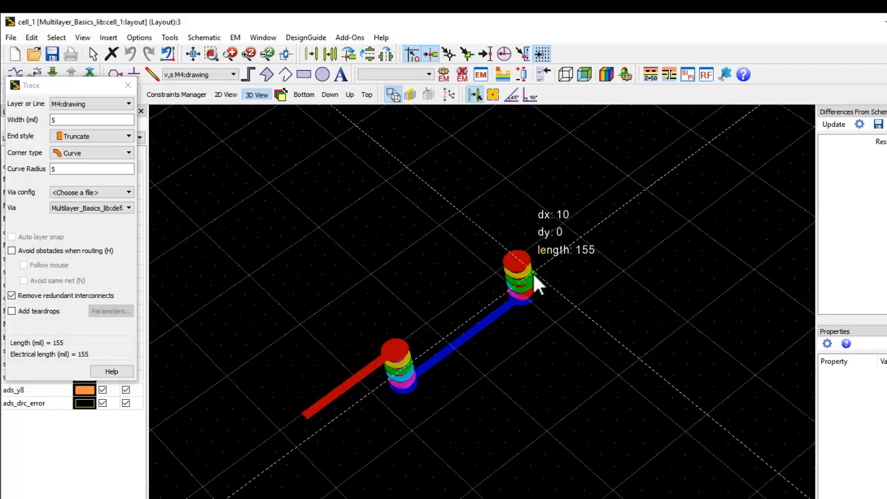
{"action": "key", "text": "Page_Up"}
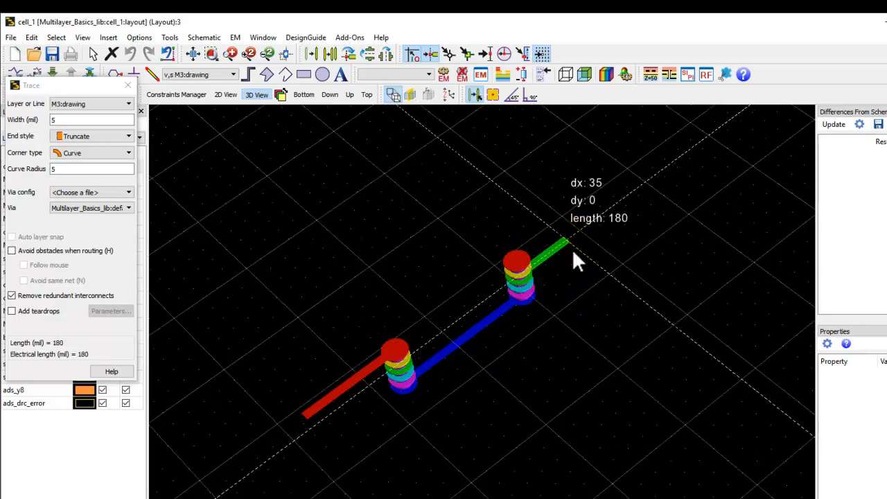
{"action": "key", "text": "Page_Up"}
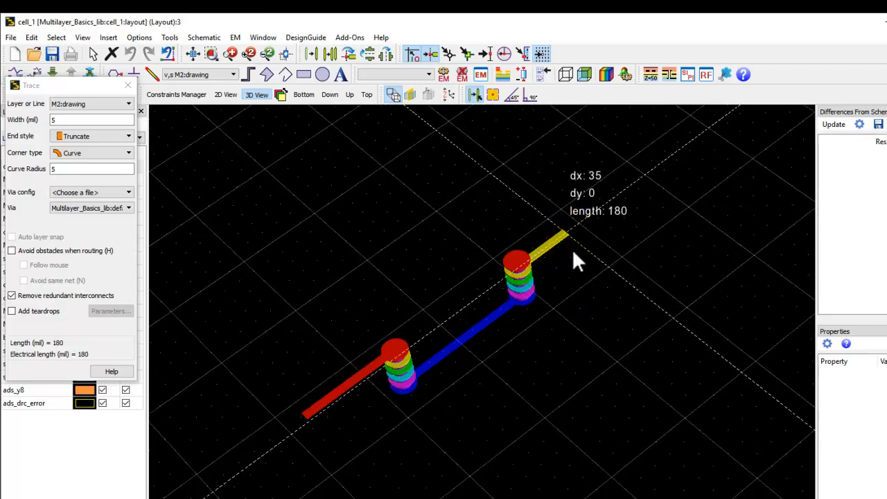
{"action": "key", "text": "Page_Up"}
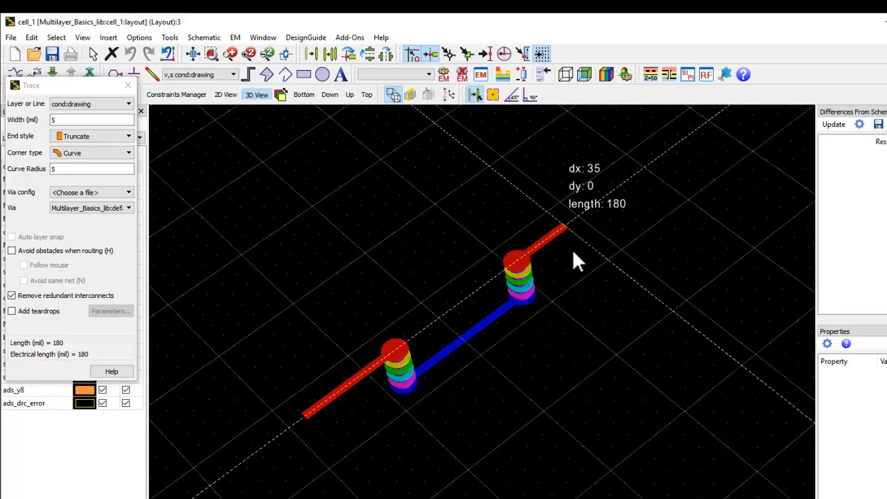
{"action": "left_click", "coordinate": [586, 210]}
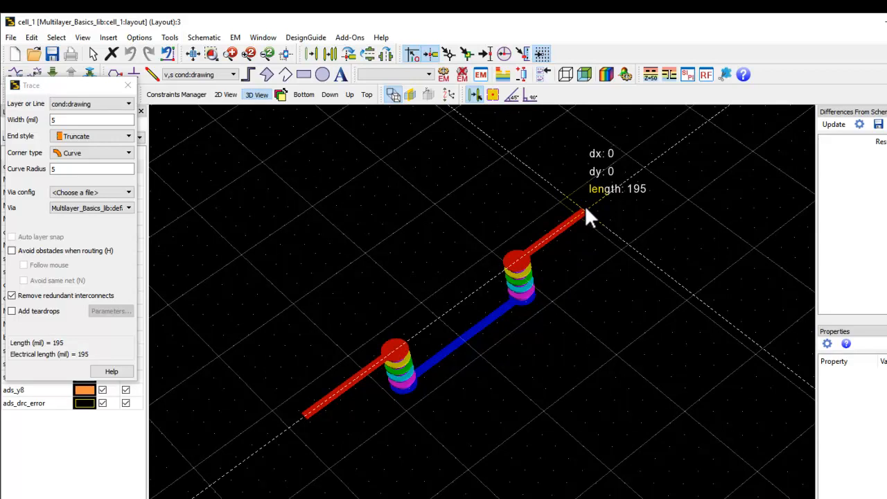
{"action": "double_click", "coordinate": [585, 209]}
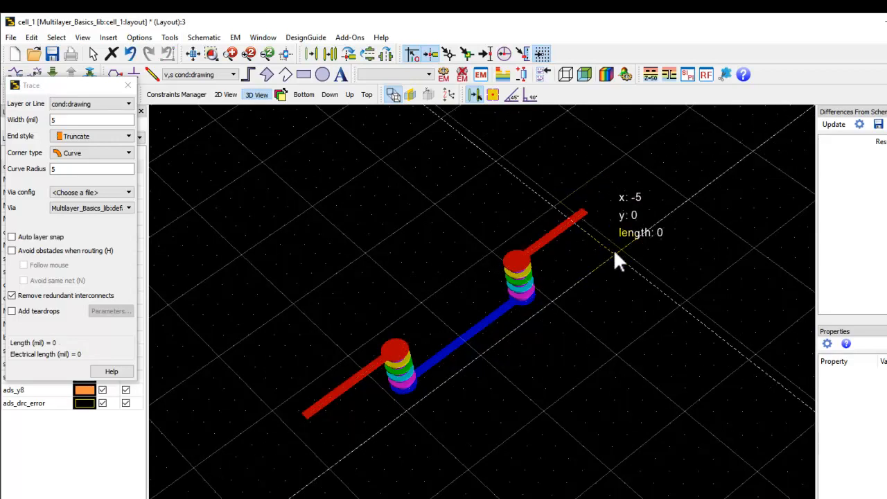
Step: End trace entry and examine the finished trace's two via stacks from several angles in 3D
{"action": "key", "text": "Escape"}
{"action": "mouse_move", "coordinate": [416, 415]}
{"action": "left_mouse_down"}
{"action": "mouse_move", "coordinate": [344, 348]}
{"action": "mouse_move", "coordinate": [355, 349]}
{"action": "left_mouse_up"}
{"action": "scroll", "coordinate": [445, 364], "scroll_direction": "up", "scroll_amount": 5}
{"action": "left_click_drag", "start_coordinate": [517, 325], "coordinate": [487, 216]}
{"action": "left_click_drag", "start_coordinate": [492, 260], "coordinate": [501, 285]}
{"action": "scroll", "coordinate": [478, 287], "scroll_direction": "down", "scroll_amount": 3}
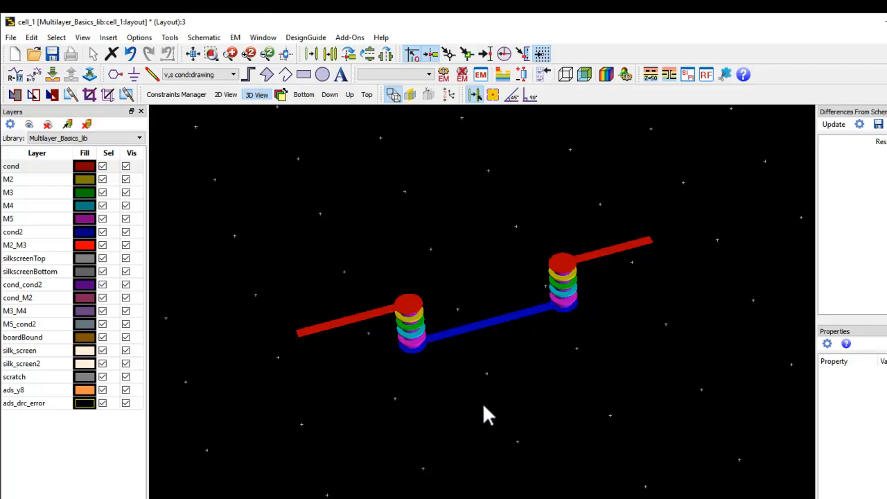
{"action": "left_click_drag", "start_coordinate": [482, 416], "coordinate": [461, 381]}
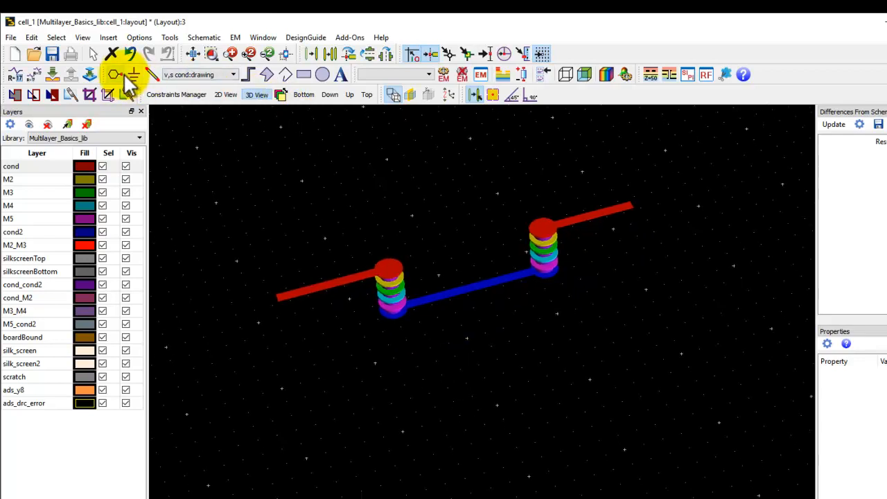
{"action": "left_click_drag", "start_coordinate": [531, 363], "coordinate": [506, 351]}
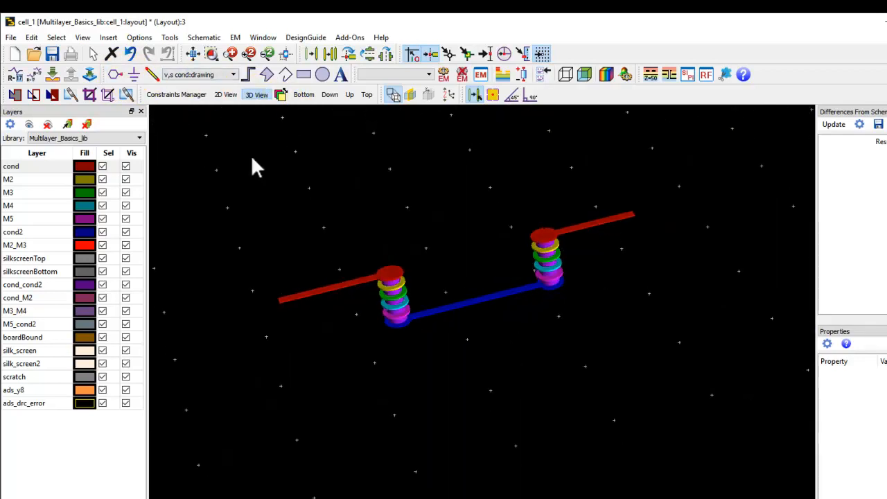
Step: Start a second trace in front of the first with about 65 mil on cond, then via to M2 and route to about 120 mil
{"action": "left_click", "coordinate": [153, 73]}
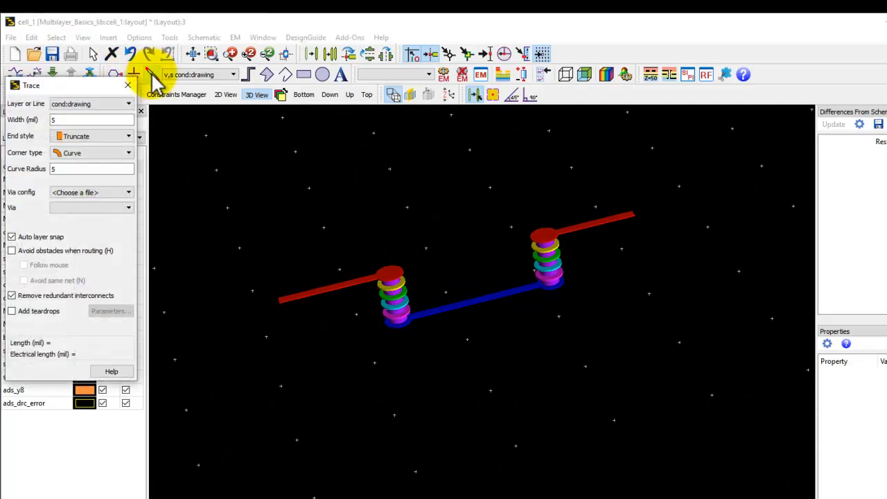
{"action": "left_click", "coordinate": [324, 406]}
{"action": "left_click", "coordinate": [452, 374]}
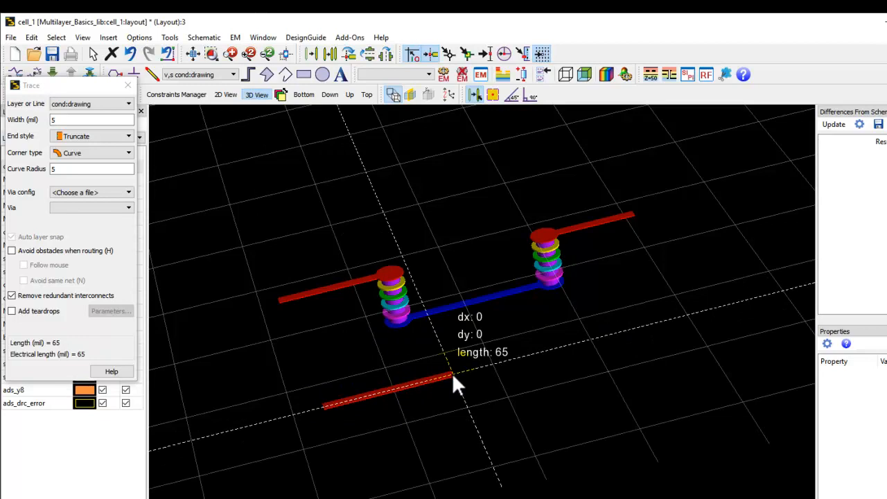
{"action": "key", "text": "Page_Down"}
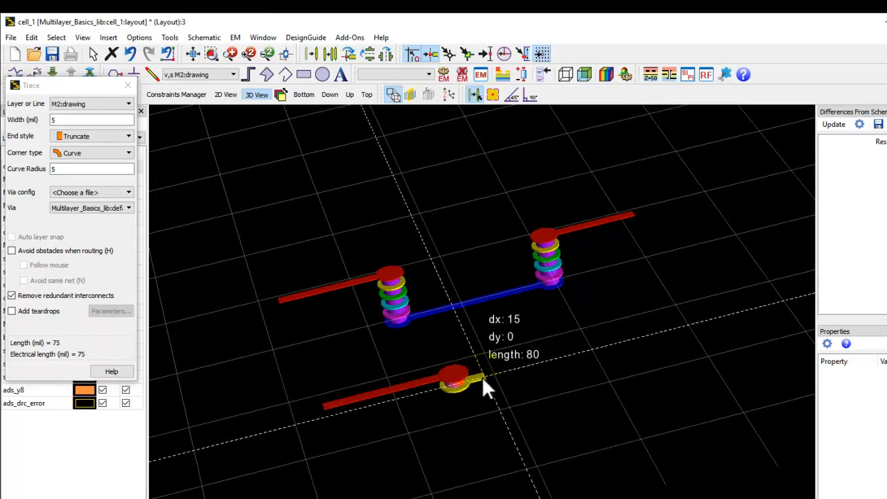
{"action": "left_click", "coordinate": [558, 353]}
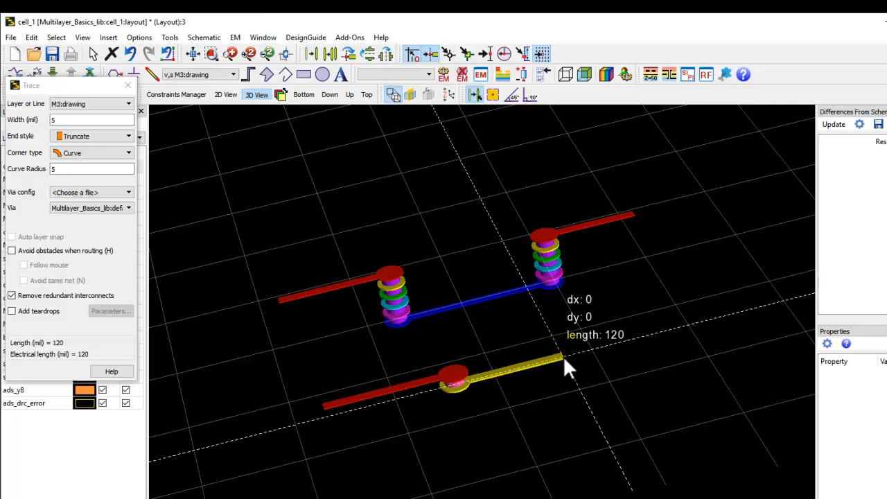
Step: Continue the second trace through a via onto M3 to about 165 mil, and through another via onto M4 to about 210 mil
{"action": "key", "text": "Page_Down"}
{"action": "left_click", "coordinate": [655, 343]}
{"action": "key", "text": "Page_Down"}
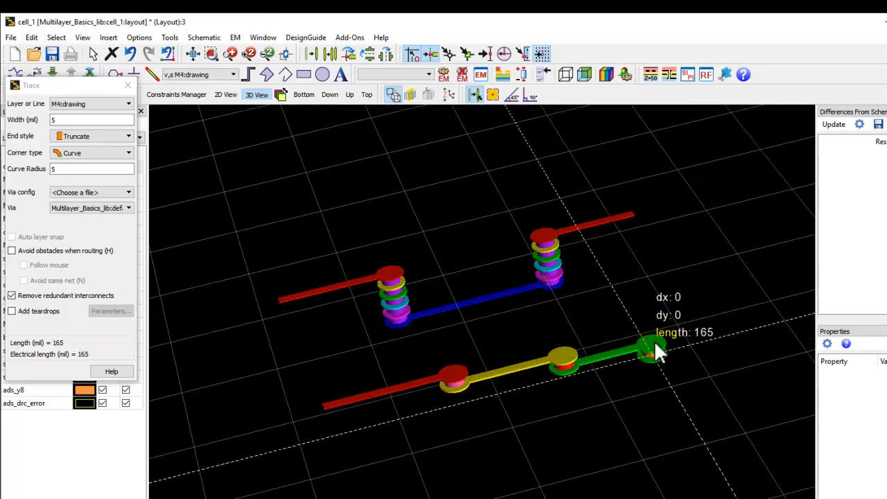
{"action": "left_click", "coordinate": [725, 329]}
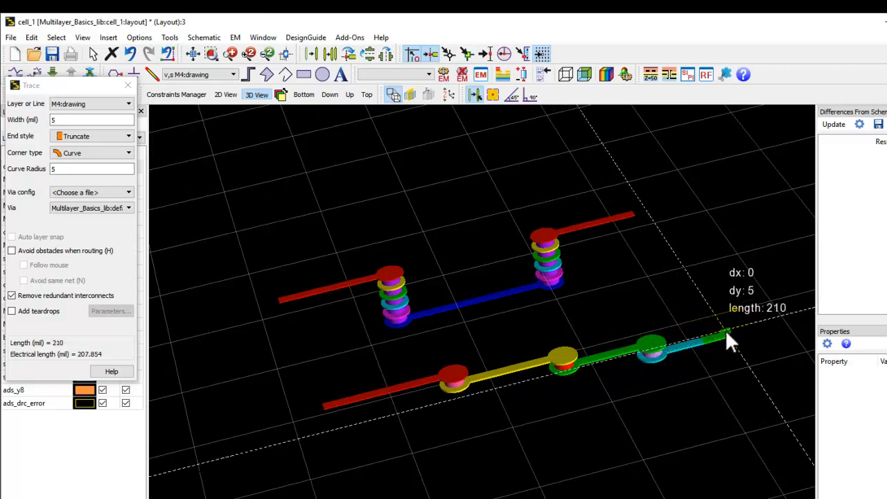
Step: Switch the second trace down to M5 with a via and finish it at about 240 mil total length
{"action": "key", "text": "Page_Down"}
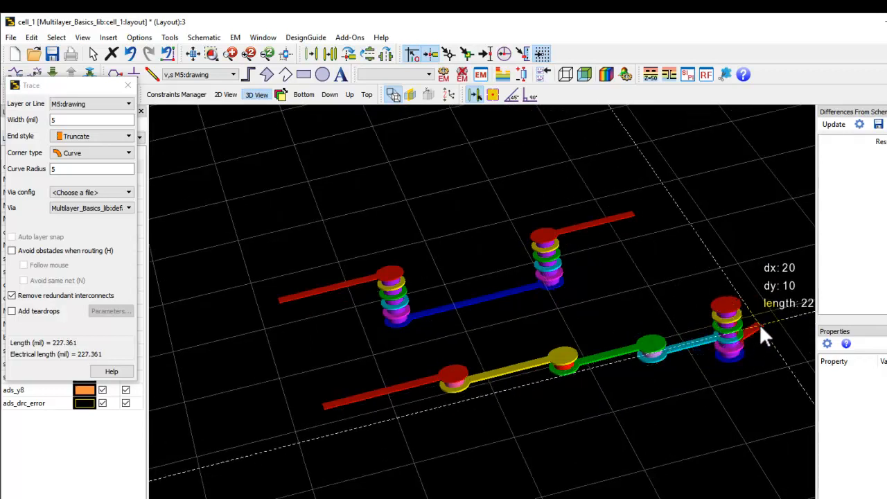
{"action": "scroll", "coordinate": [796, 315], "scroll_direction": "down", "scroll_amount": 2}
{"action": "scroll", "coordinate": [524, 354], "scroll_direction": "up", "scroll_amount": 3}
{"action": "scroll", "coordinate": [450, 350], "scroll_direction": "up", "scroll_amount": 4}
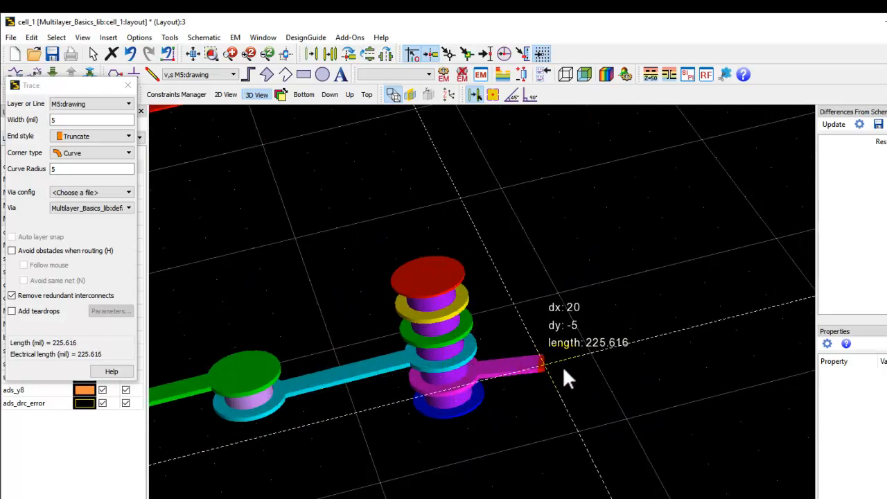
{"action": "left_click", "coordinate": [608, 332]}
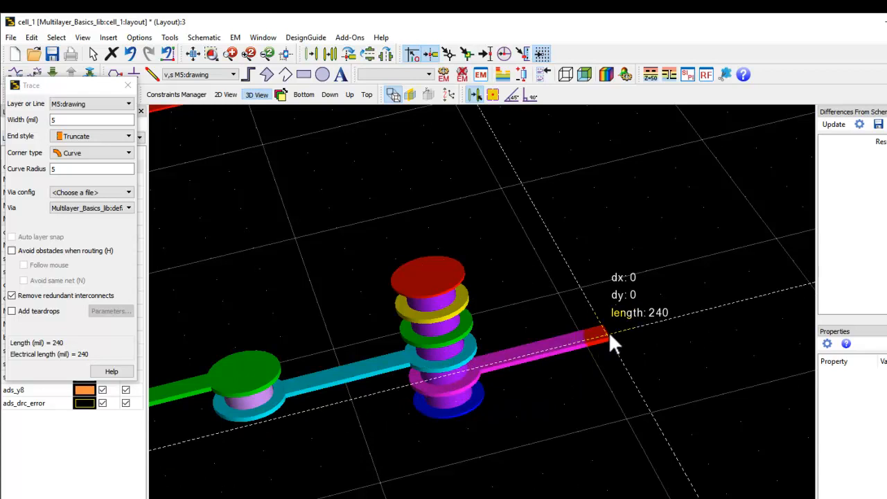
{"action": "double_click", "coordinate": [608, 332]}
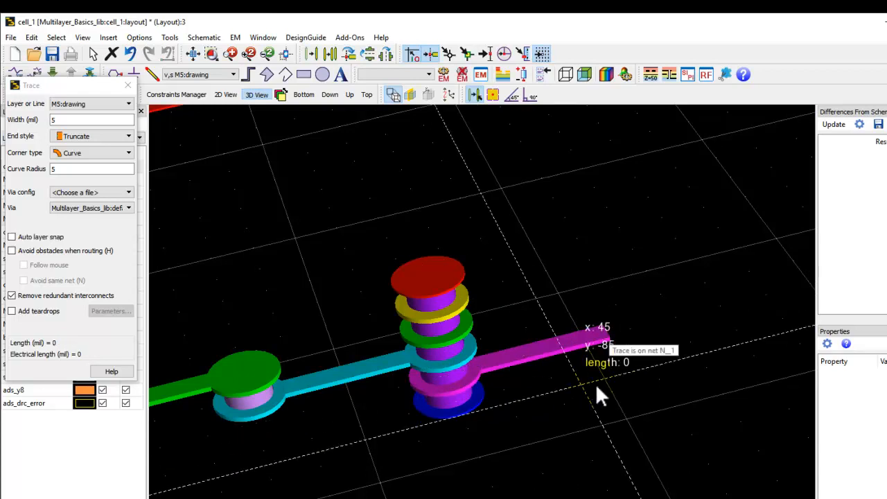
Step: End trace entry and examine the vias between each layer pair of the second trace from several angles in 3D
{"action": "scroll", "coordinate": [485, 388], "scroll_direction": "down", "scroll_amount": 2}
{"action": "mouse_move", "coordinate": [393, 385]}
{"action": "left_mouse_down"}
{"action": "mouse_move", "coordinate": [579, 369]}
{"action": "mouse_move", "coordinate": [633, 345]}
{"action": "left_mouse_up"}
{"action": "key", "text": "Escape"}
{"action": "left_click_drag", "start_coordinate": [289, 378], "coordinate": [325, 367]}
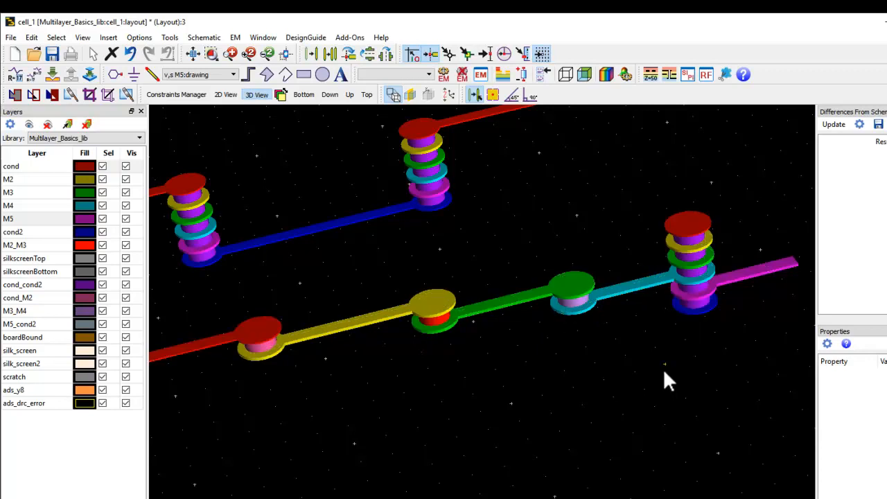
{"action": "left_click_drag", "start_coordinate": [717, 362], "coordinate": [678, 249]}
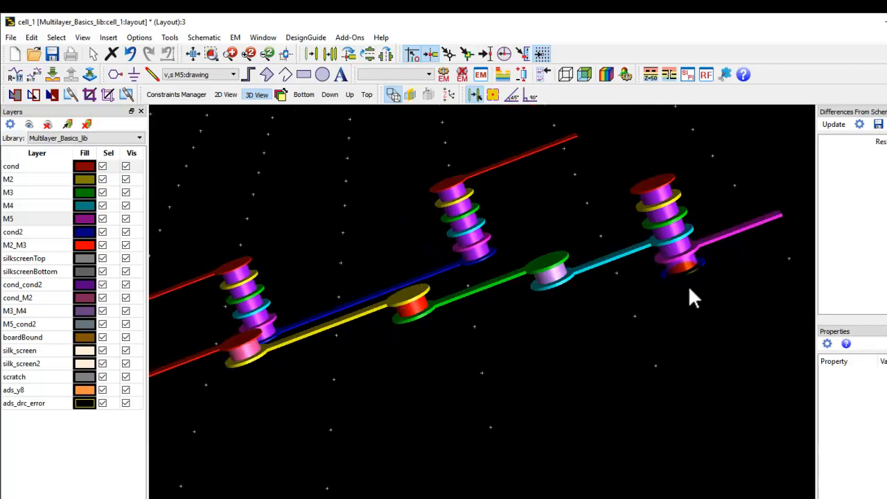
{"action": "mouse_move", "coordinate": [643, 373]}
{"action": "left_mouse_down"}
{"action": "mouse_move", "coordinate": [663, 395]}
{"action": "mouse_move", "coordinate": [657, 377]}
{"action": "left_mouse_up"}
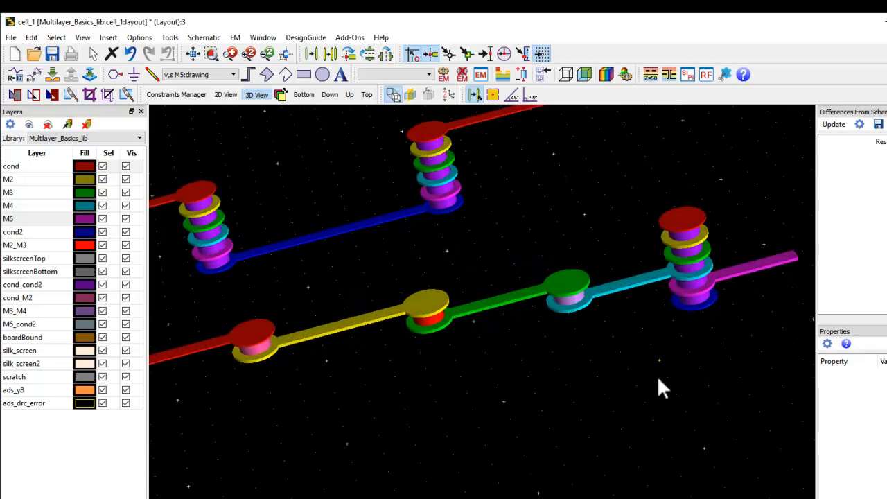
{"action": "left_click", "coordinate": [504, 74]}
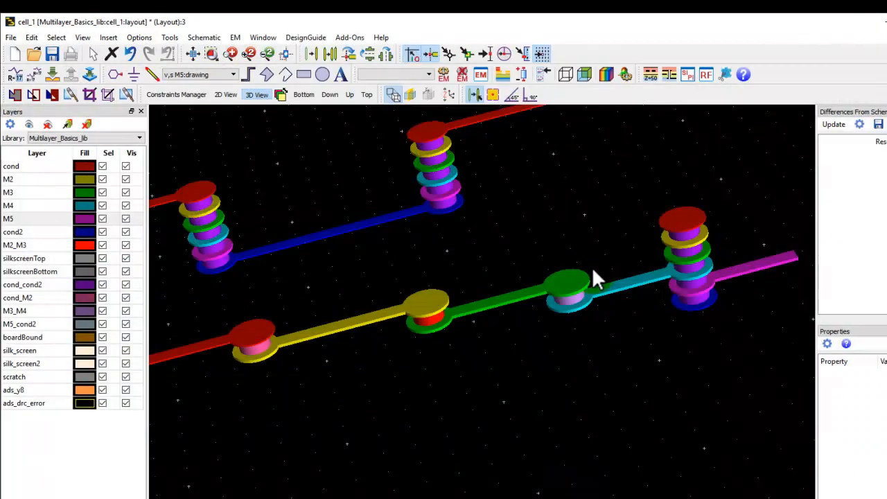
{"action": "scroll", "coordinate": [498, 343], "scroll_direction": "down", "scroll_amount": 3}
{"action": "left_click_drag", "start_coordinate": [446, 382], "coordinate": [478, 409]}
{"action": "scroll", "coordinate": [473, 367], "scroll_direction": "down", "scroll_amount": 2}
{"action": "left_click_drag", "start_coordinate": [472, 362], "coordinate": [542, 400]}
{"action": "left_click_drag", "start_coordinate": [500, 421], "coordinate": [469, 412]}
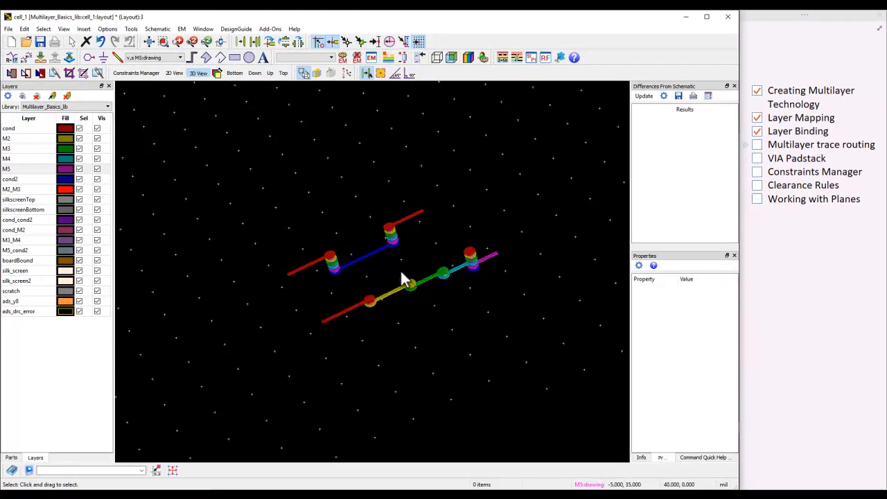
Step: Move the second trace up closer to the first in 2D view, and tick Multilayer trace routing in the checklist
{"action": "key", "text": "2"}
{"action": "scroll", "coordinate": [399, 265], "scroll_direction": "up", "scroll_amount": 1}
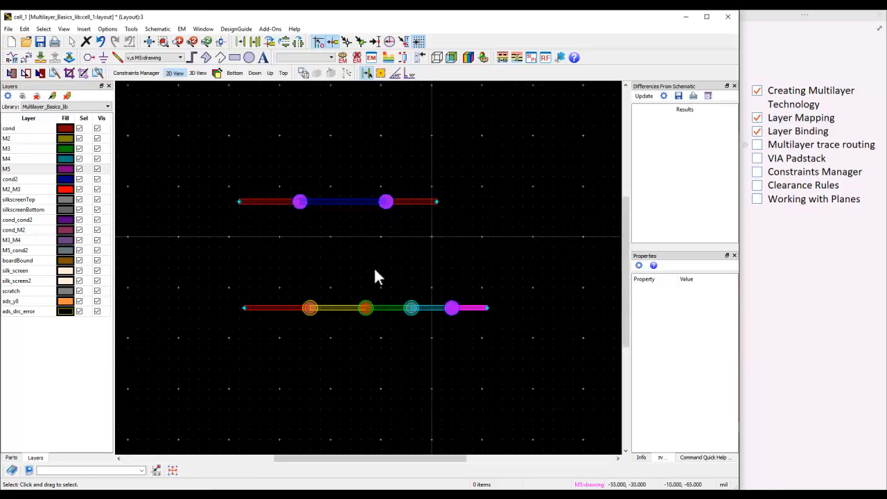
{"action": "left_click_drag", "start_coordinate": [229, 267], "coordinate": [530, 372]}
{"action": "left_click_drag", "start_coordinate": [442, 309], "coordinate": [407, 249]}
{"action": "left_click", "coordinate": [719, 194]}
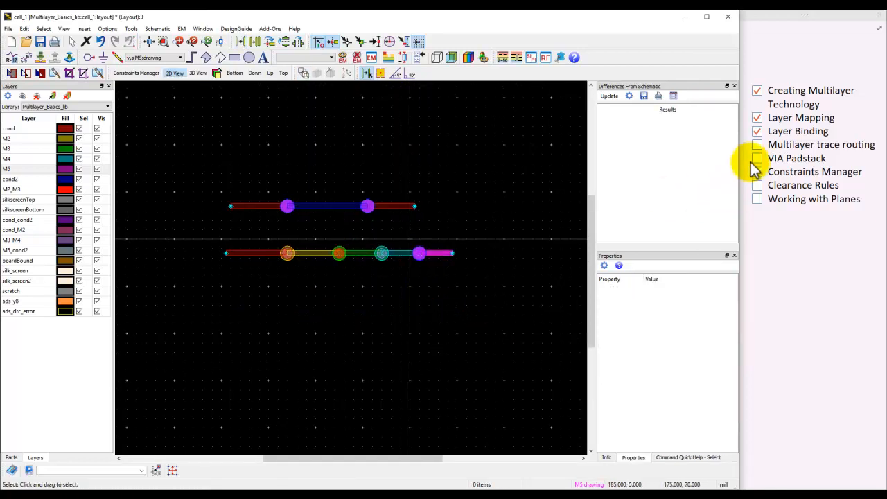
{"action": "left_click", "coordinate": [756, 144]}
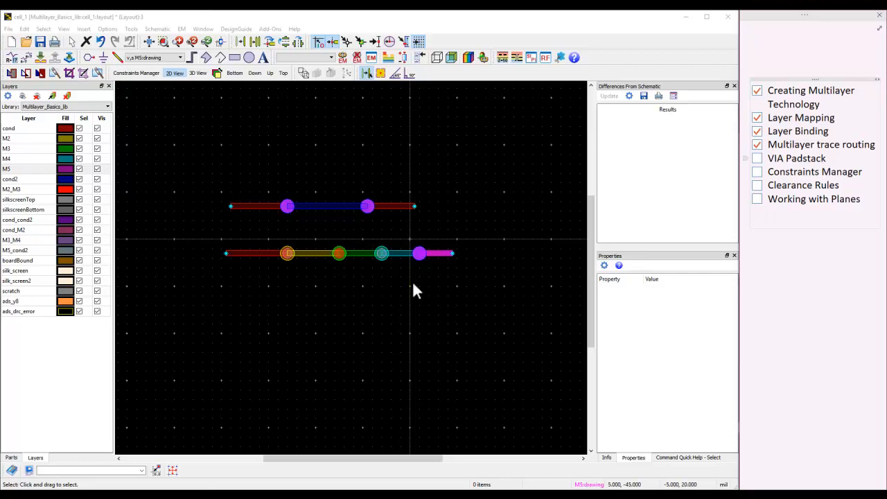
Step: Open the technology's padstack definitions for Multilayer_Basics_lib and start a new padstack template
{"action": "left_click", "coordinate": [112, 31]}
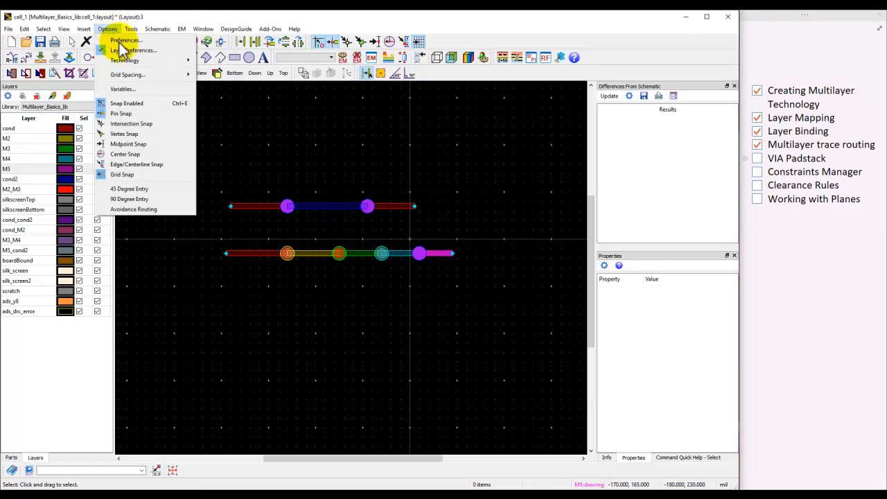
{"action": "mouse_move", "coordinate": [135, 61]}
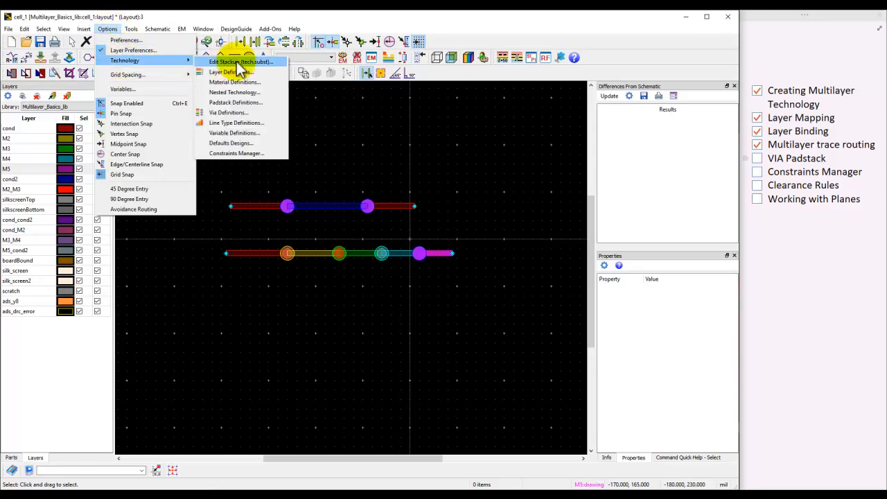
{"action": "left_click", "coordinate": [232, 105]}
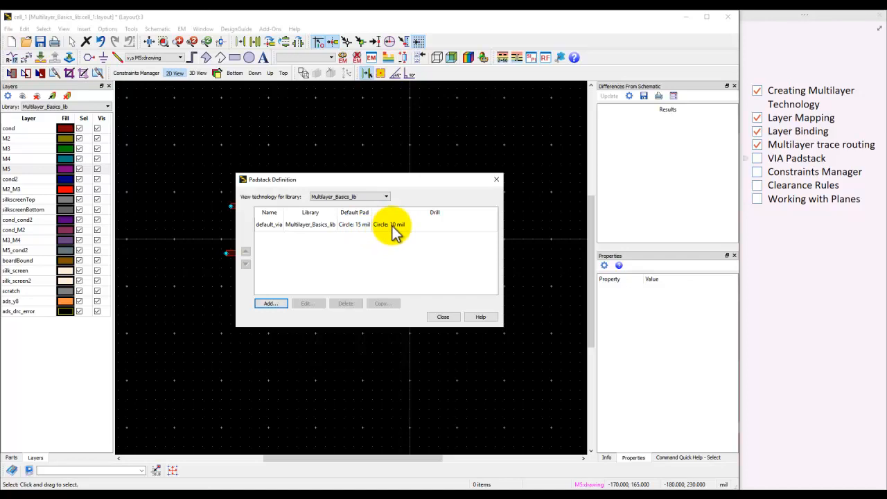
{"action": "left_click", "coordinate": [270, 304]}
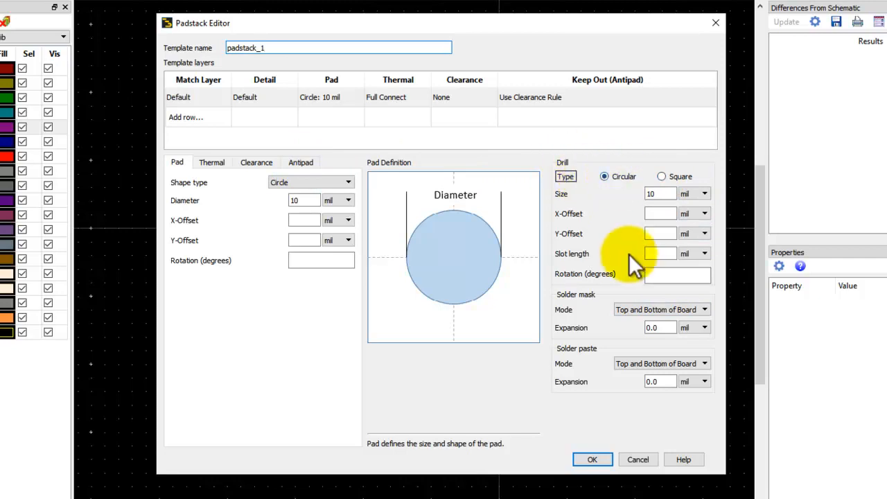
Step: Preview the Square, Rectangle and Oblong pad shapes for the new padstack, and set its shape type to Octagon
{"action": "left_click", "coordinate": [309, 182]}
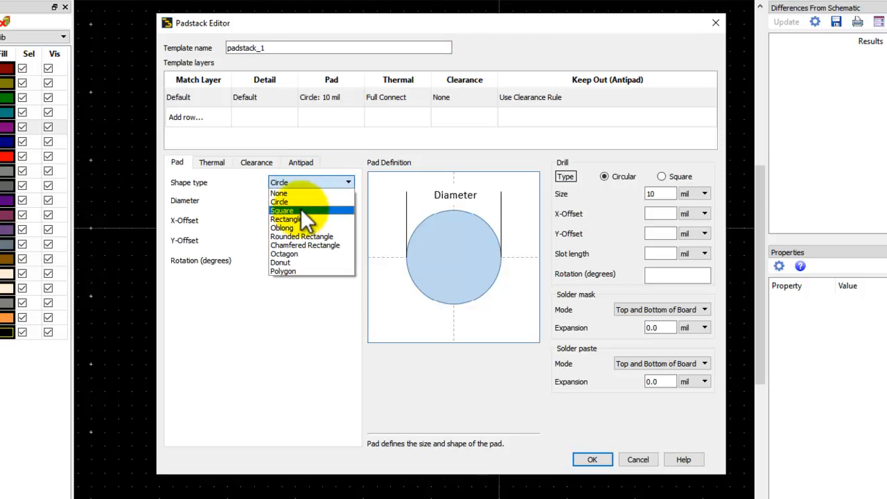
{"action": "left_click", "coordinate": [301, 208]}
{"action": "left_click", "coordinate": [304, 184]}
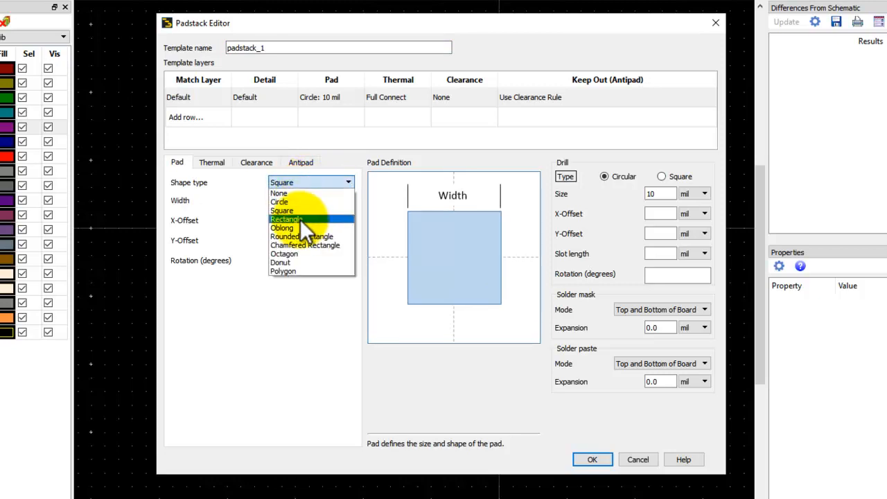
{"action": "left_click", "coordinate": [302, 219]}
{"action": "left_click", "coordinate": [305, 184]}
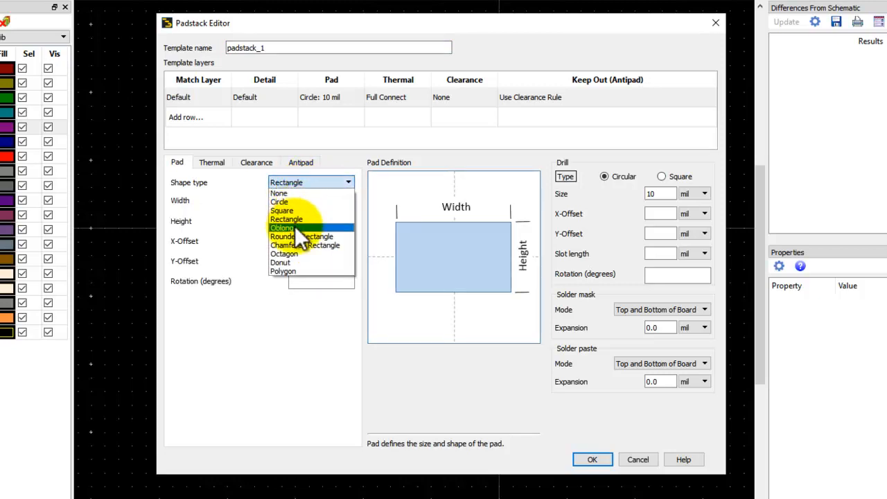
{"action": "left_click", "coordinate": [297, 228]}
{"action": "left_click", "coordinate": [308, 184]}
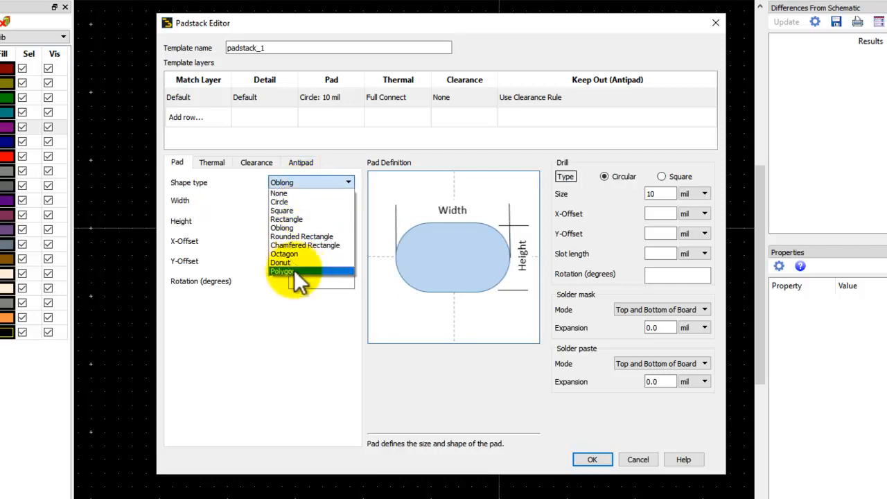
{"action": "left_click", "coordinate": [298, 253]}
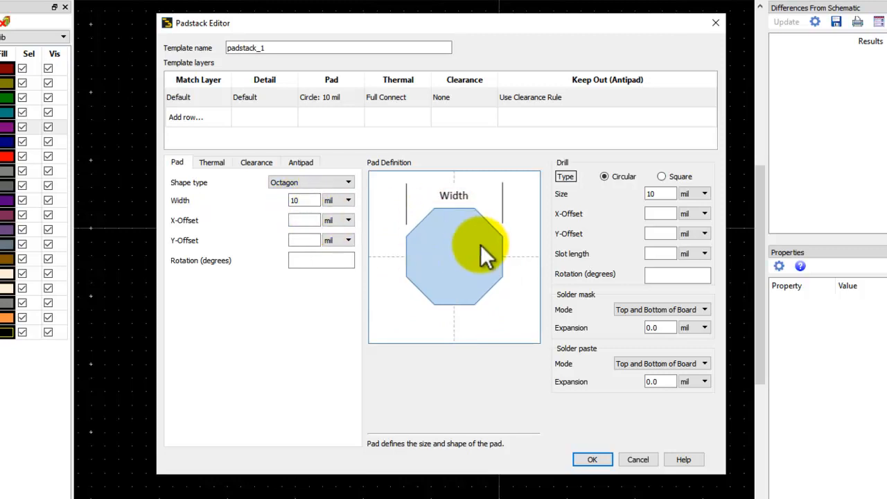
Step: Review the padstack's thermal settings, try the Clearance and Custom clearance modes, and return the clearance mode to None
{"action": "left_click", "coordinate": [212, 162]}
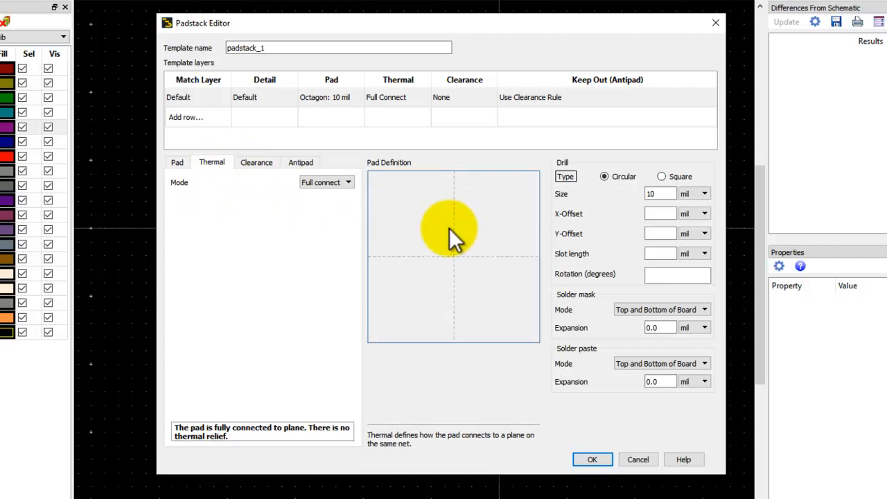
{"action": "left_click", "coordinate": [257, 166]}
{"action": "left_click", "coordinate": [322, 184]}
{"action": "left_click", "coordinate": [327, 193]}
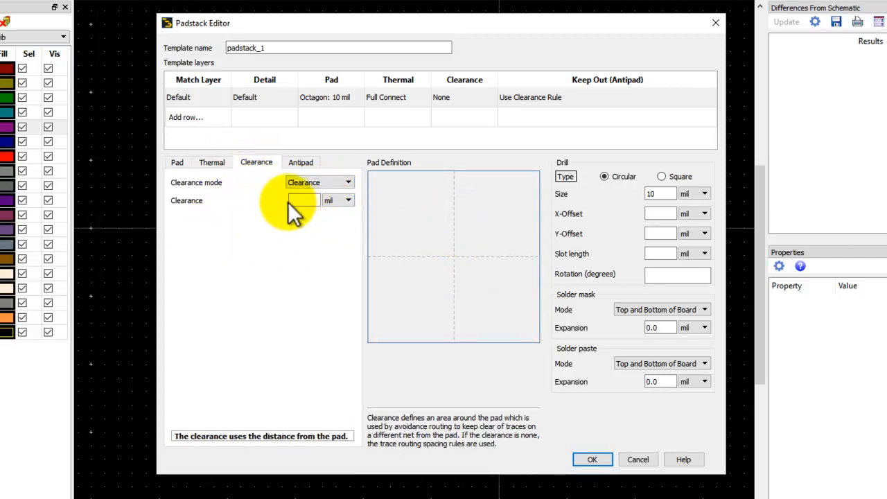
{"action": "left_click", "coordinate": [321, 181]}
{"action": "left_click", "coordinate": [307, 219]}
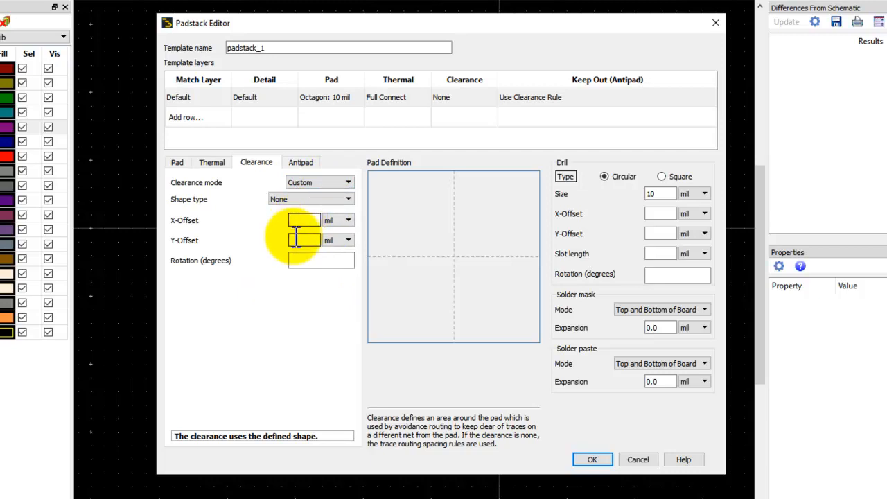
{"action": "left_click", "coordinate": [322, 201]}
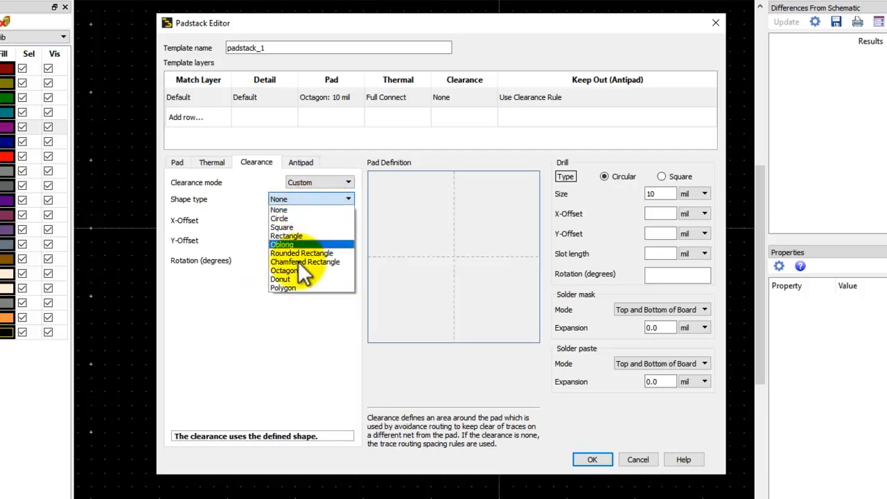
{"action": "left_click", "coordinate": [256, 287]}
{"action": "left_click", "coordinate": [320, 183]}
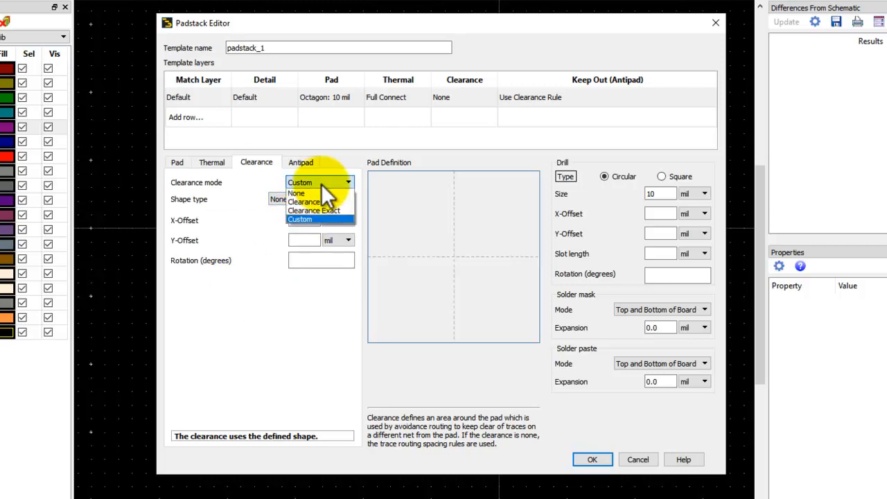
{"action": "left_click", "coordinate": [313, 189]}
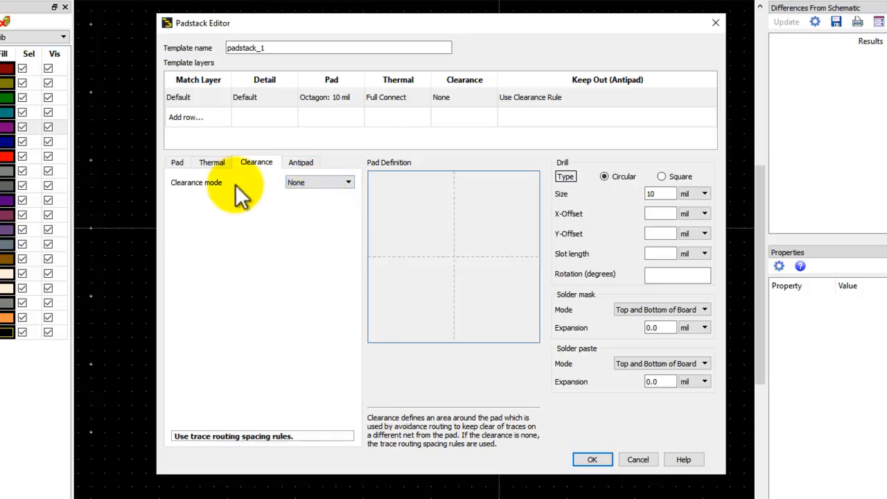
Step: Try the Clearance mode for the padstack's antipad and return it to Use Clearance Rule
{"action": "left_click", "coordinate": [305, 165]}
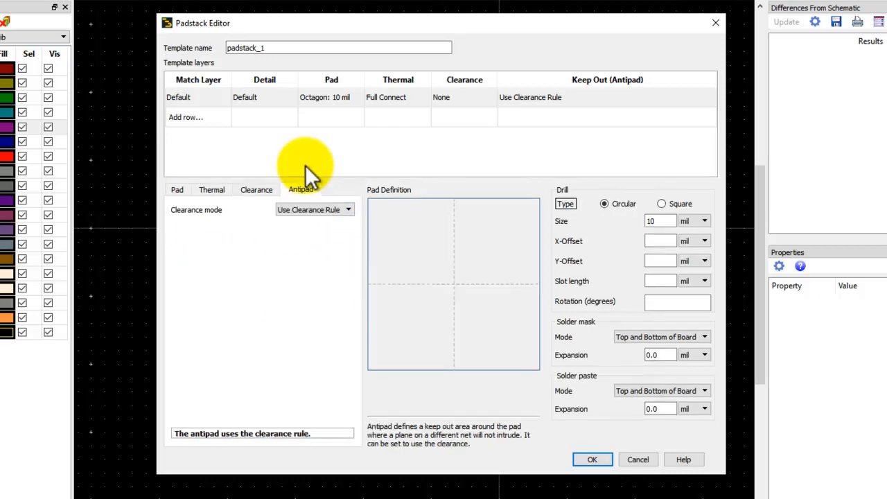
{"action": "left_click", "coordinate": [332, 212]}
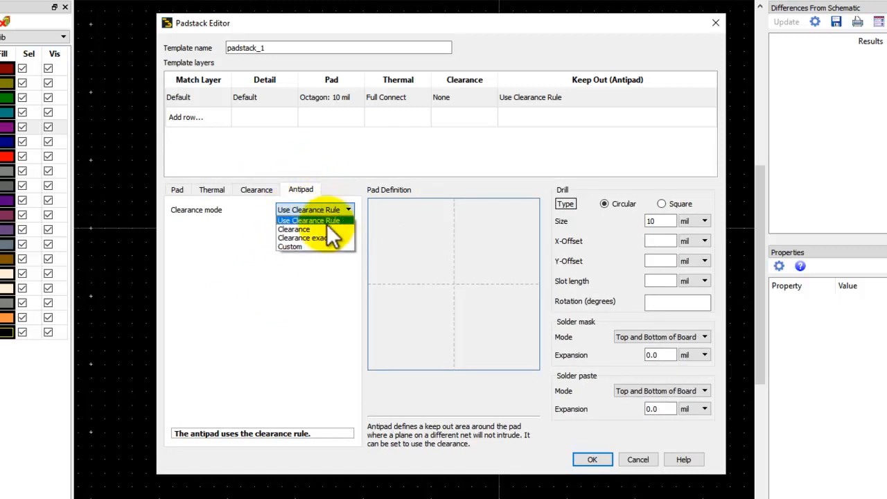
{"action": "left_click", "coordinate": [310, 229]}
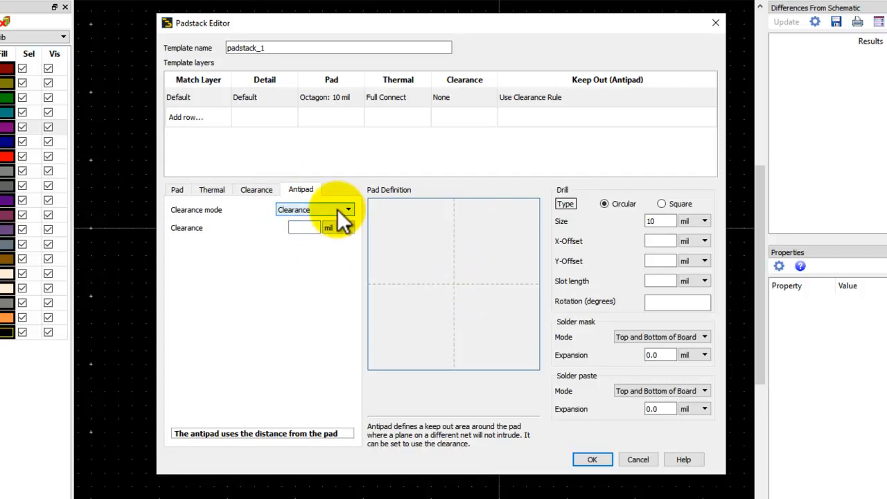
{"action": "left_click", "coordinate": [336, 210]}
{"action": "left_click", "coordinate": [326, 221]}
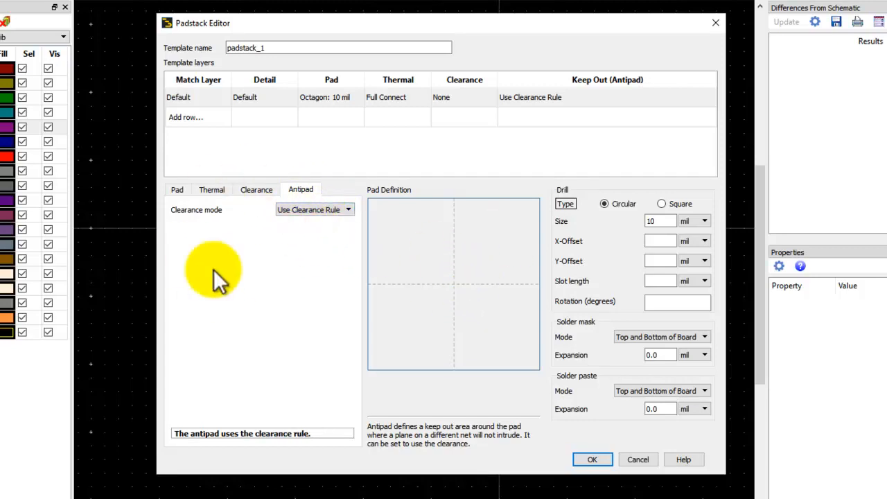
Step: Set the octagonal pad's width to 30 mil and keep the drill circular with a size of 10 mil
{"action": "left_click", "coordinate": [178, 189]}
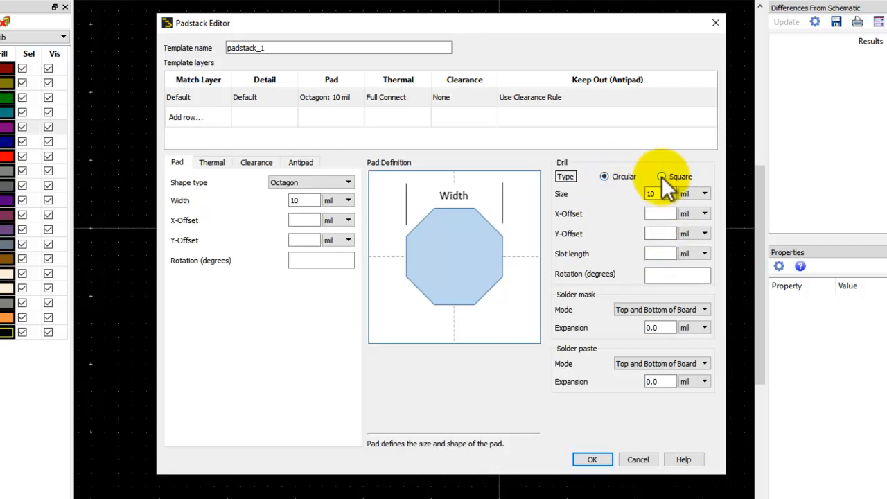
{"action": "left_click", "coordinate": [606, 177]}
{"action": "left_click", "coordinate": [655, 254]}
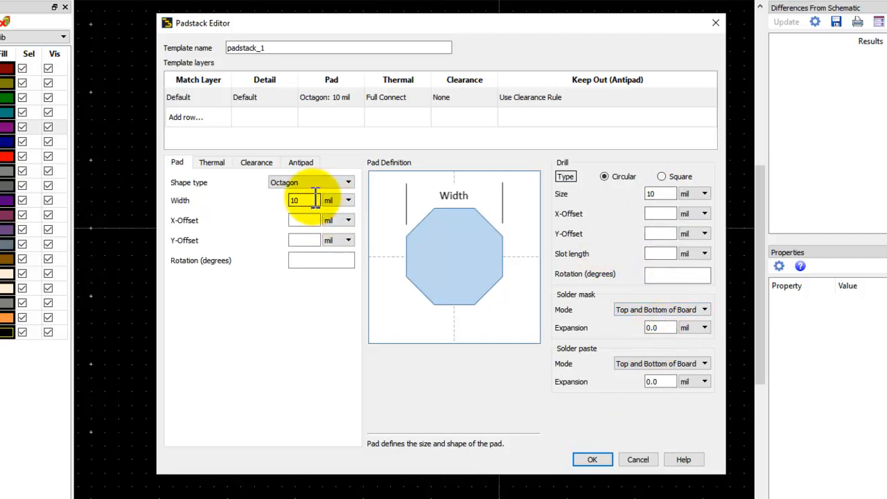
{"action": "double_click", "coordinate": [293, 200]}
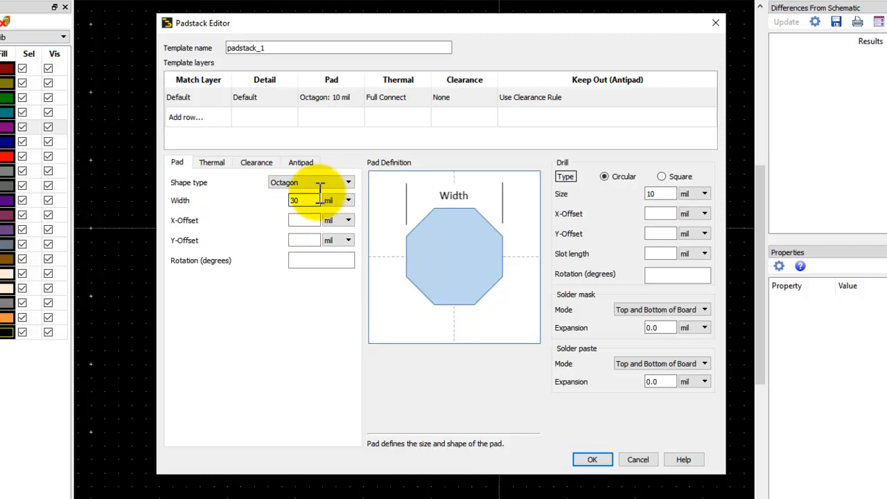
{"action": "left_click", "coordinate": [316, 182]}
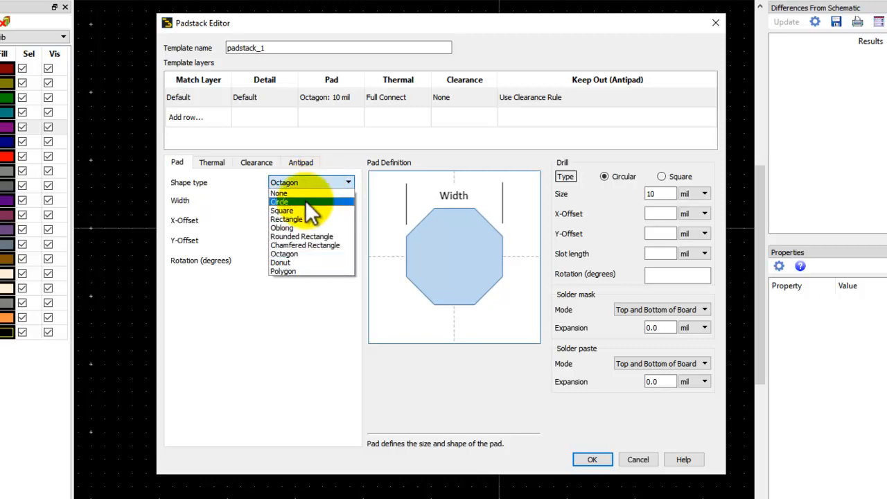
{"action": "left_click", "coordinate": [308, 254]}
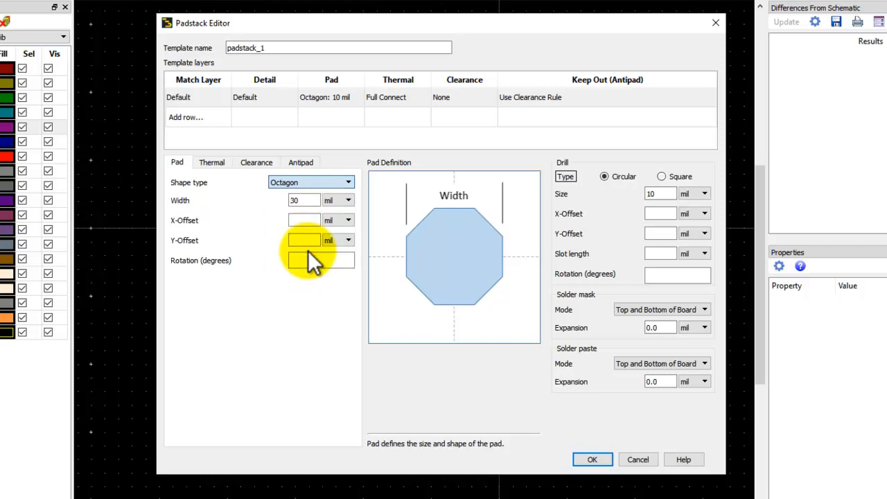
{"action": "left_click", "coordinate": [657, 194]}
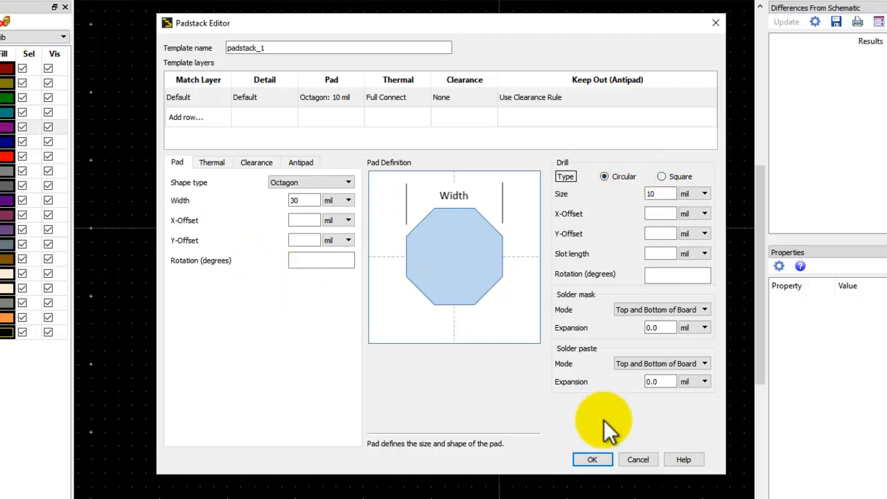
Step: Name the padstack template Octa_via, save it, and close the padstack definitions
{"action": "double_click", "coordinate": [276, 47]}
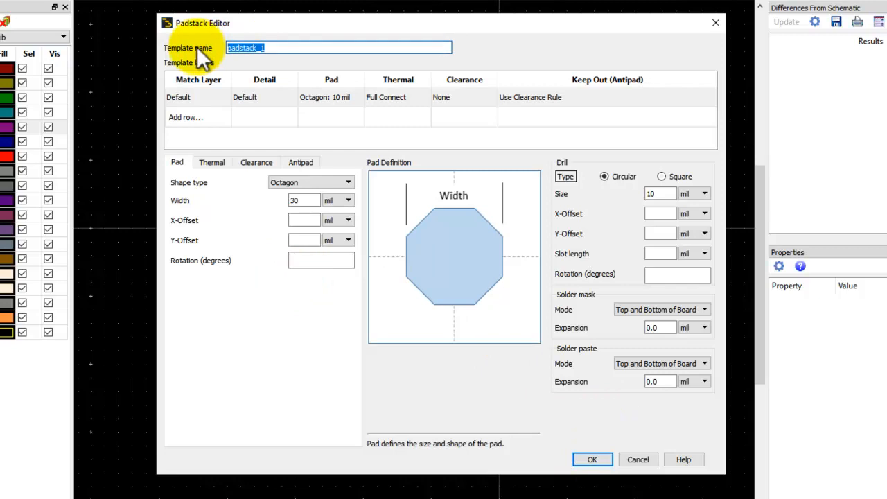
{"action": "type", "text": "Octa_via"}
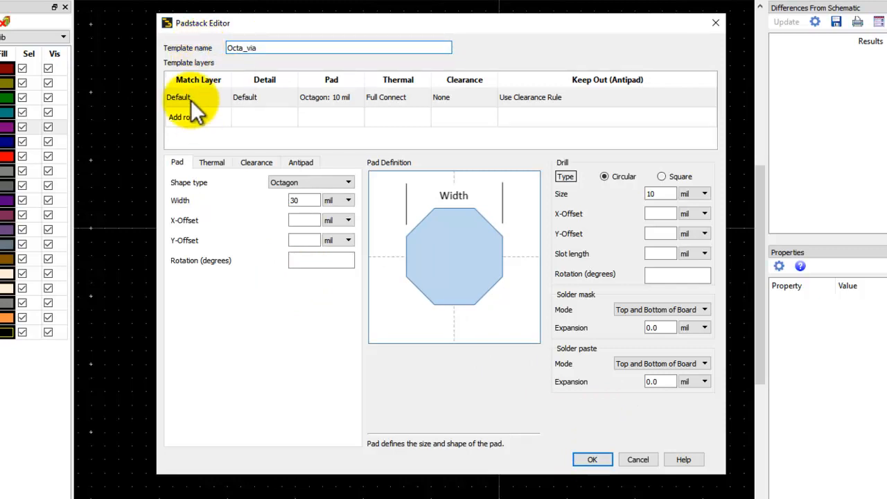
{"action": "left_click", "coordinate": [600, 459]}
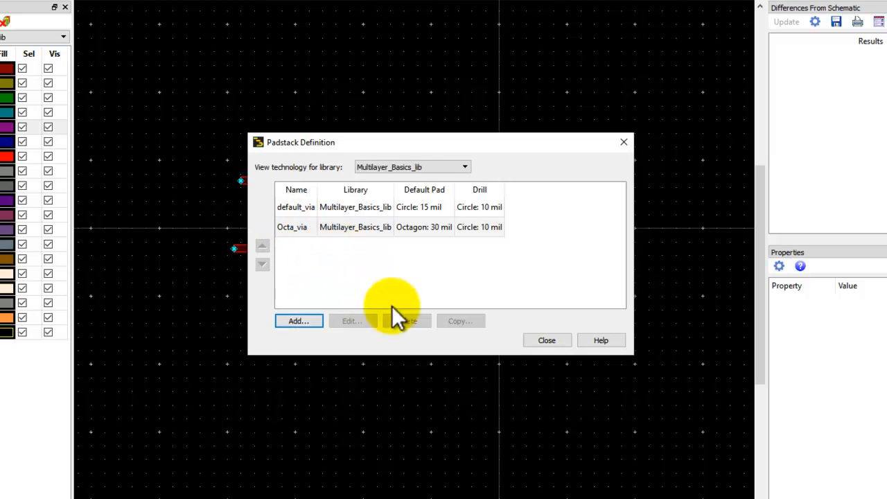
{"action": "left_click", "coordinate": [551, 342]}
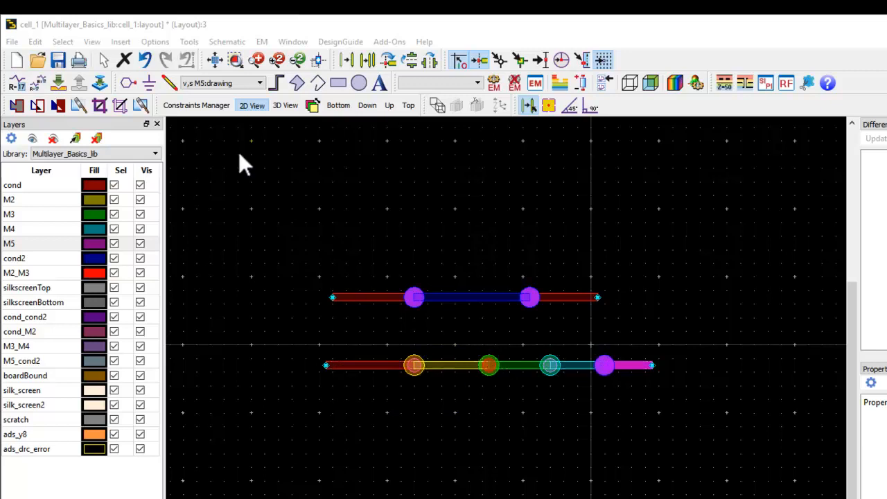
Step: Open the Constraints Manager for Multilayer_Basics_lib, look at its clearance and via rules, and add a new via rule under Routing
{"action": "left_click", "coordinate": [154, 42]}
{"action": "mouse_move", "coordinate": [184, 86]}
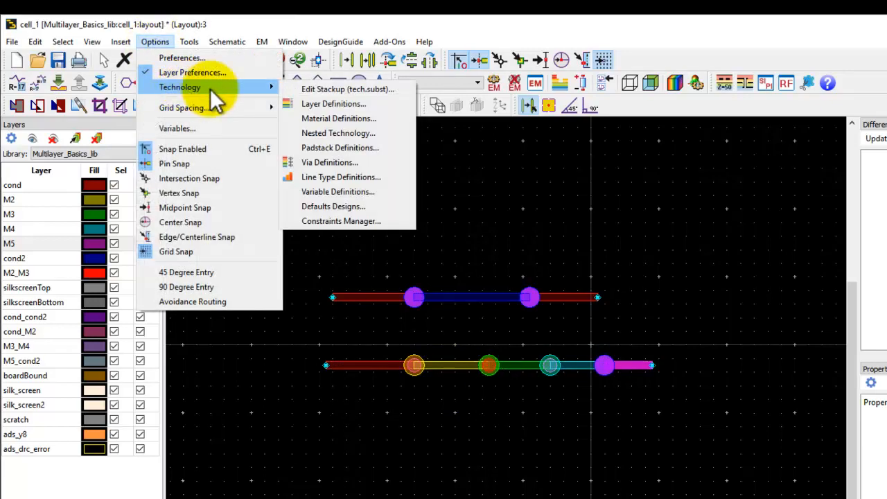
{"action": "left_click", "coordinate": [350, 221]}
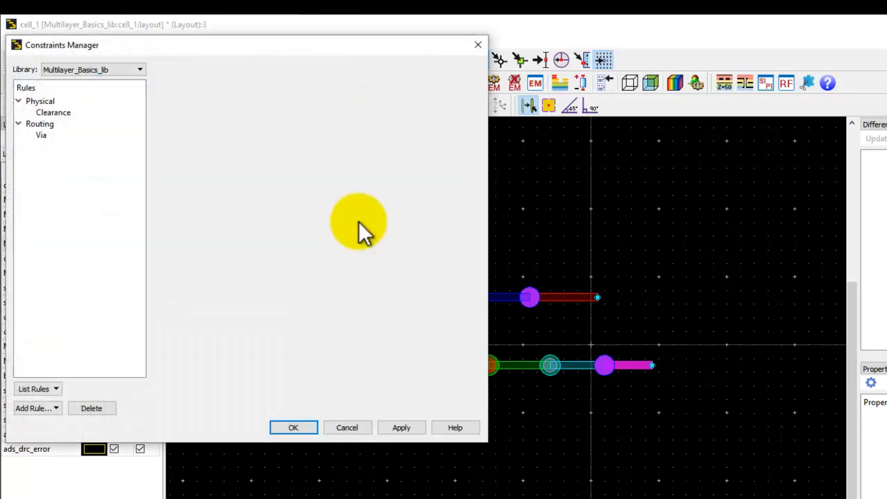
{"action": "left_click_drag", "start_coordinate": [250, 52], "coordinate": [385, 95]}
{"action": "left_click", "coordinate": [194, 158]}
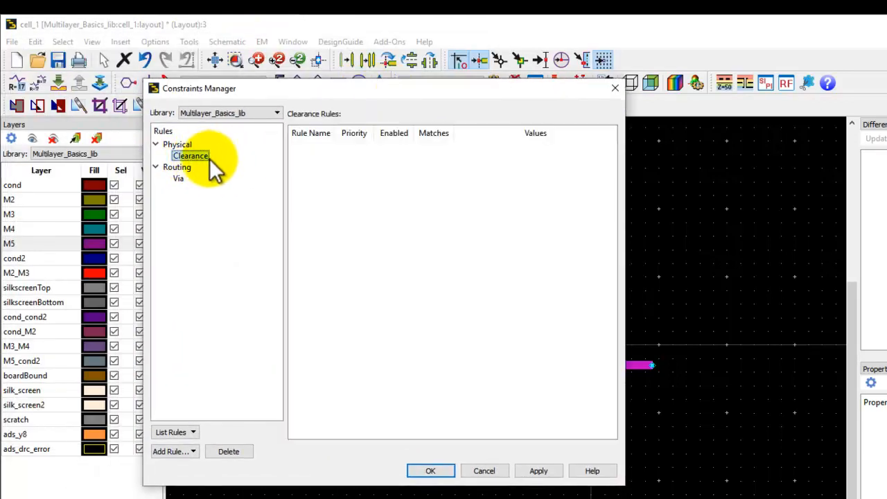
{"action": "left_click", "coordinate": [178, 179]}
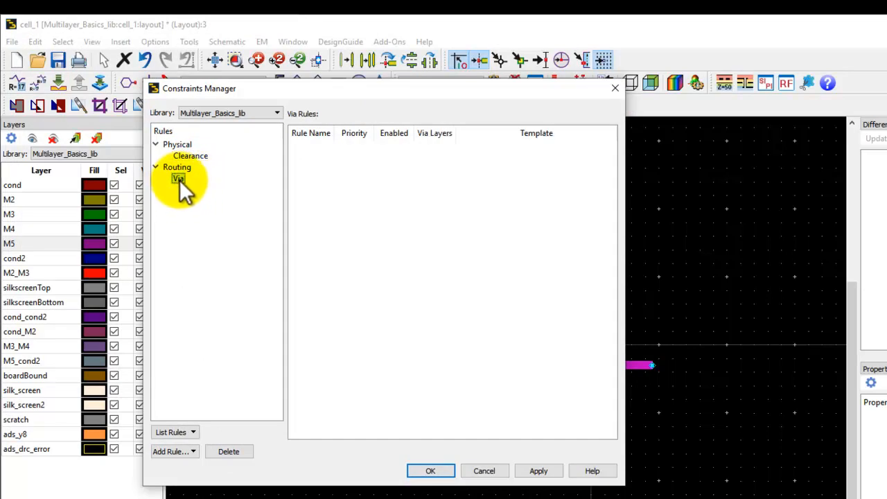
{"action": "left_click", "coordinate": [185, 453]}
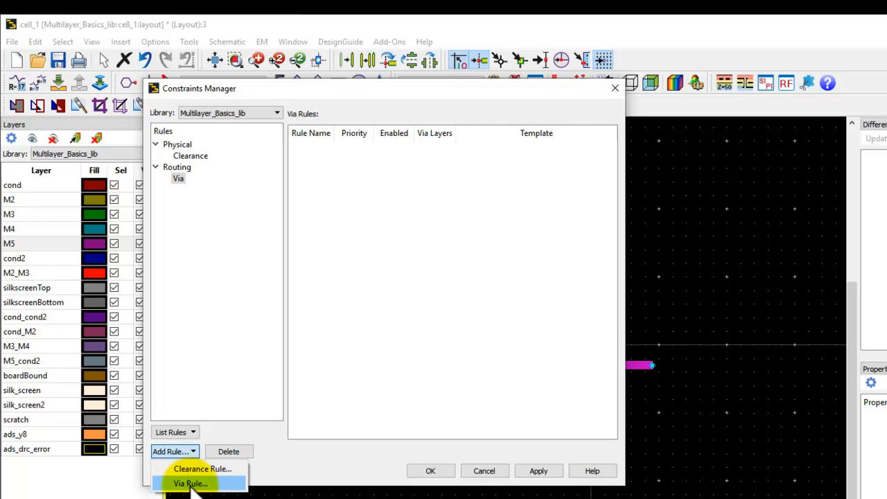
{"action": "left_click", "coordinate": [193, 484]}
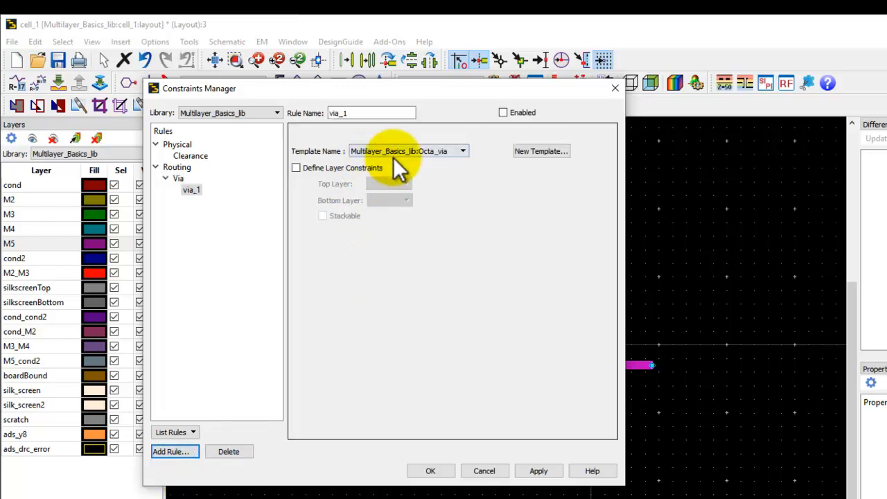
Step: Assign the Octa_via template to the new via rule, apply it, and change the rule name to Octvia
{"action": "left_click", "coordinate": [457, 151]}
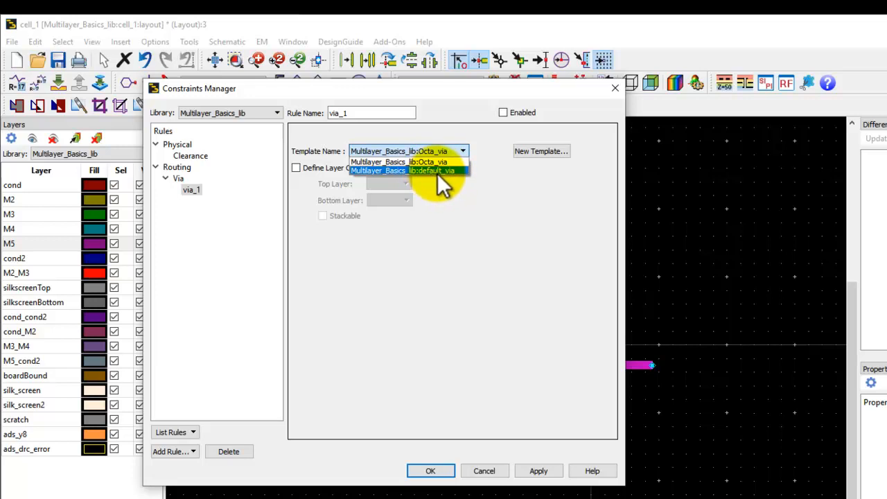
{"action": "left_click", "coordinate": [439, 163]}
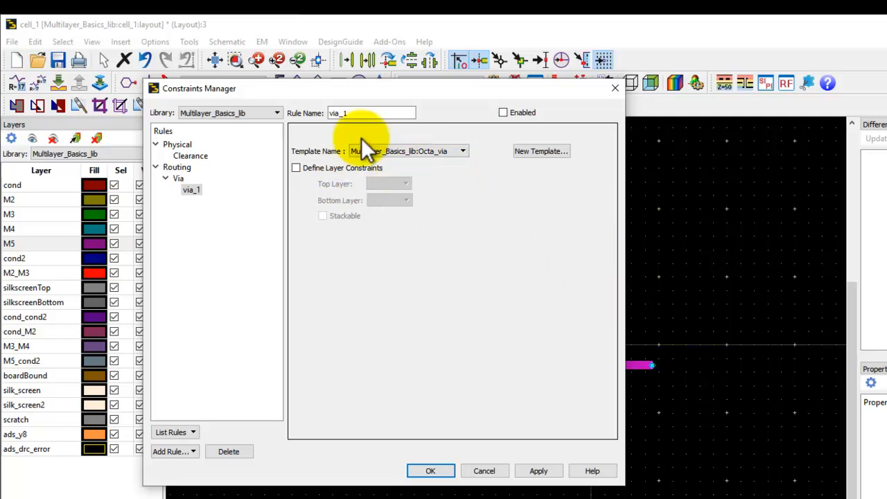
{"action": "left_click", "coordinate": [537, 473]}
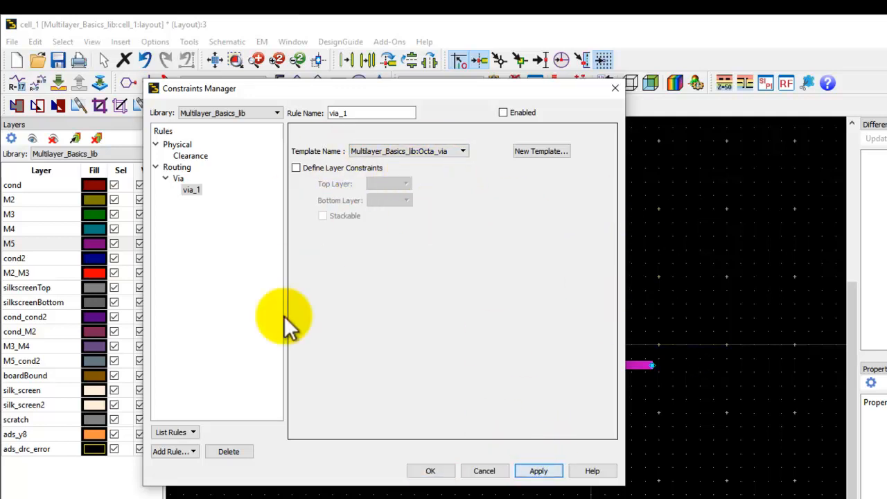
{"action": "left_click_drag", "start_coordinate": [356, 116], "coordinate": [294, 112]}
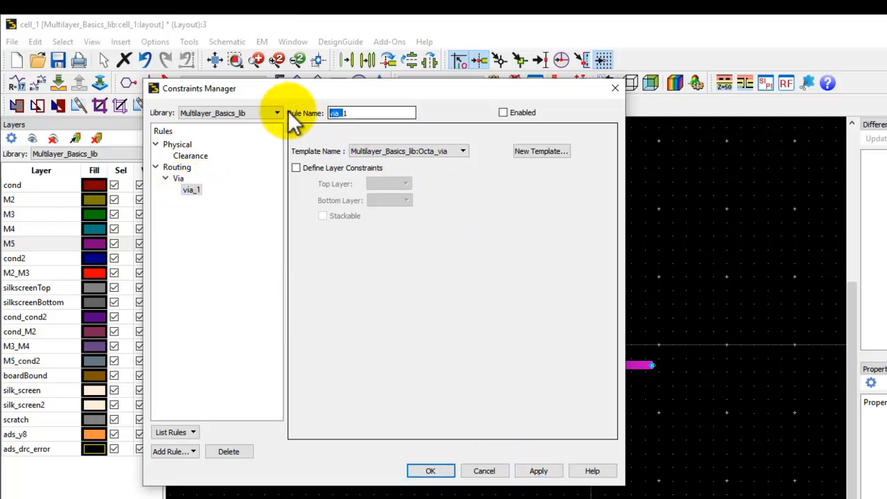
{"action": "type", "text": "l"}
{"action": "type", "text": "Octvia"}
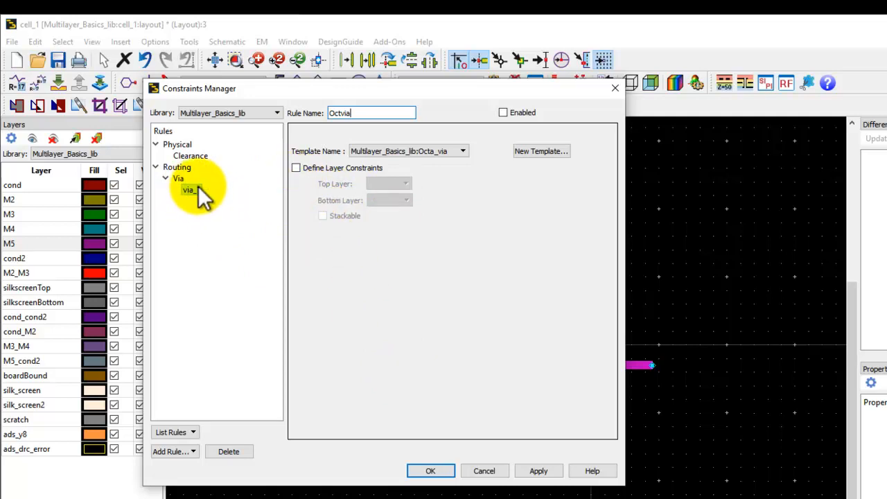
Step: Define layer constraints for the Octvia rule from cond to M2, make it stackable, and apply the rule
{"action": "left_click", "coordinate": [296, 168]}
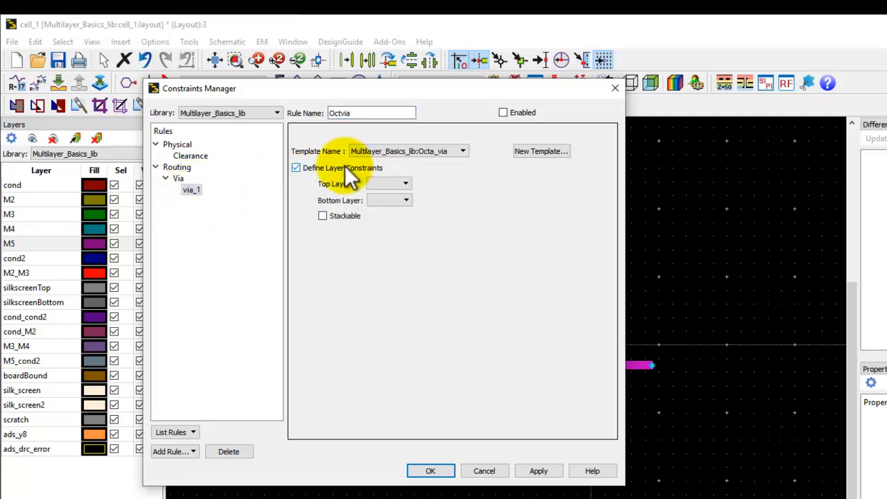
{"action": "left_click", "coordinate": [400, 184]}
{"action": "left_click", "coordinate": [391, 194]}
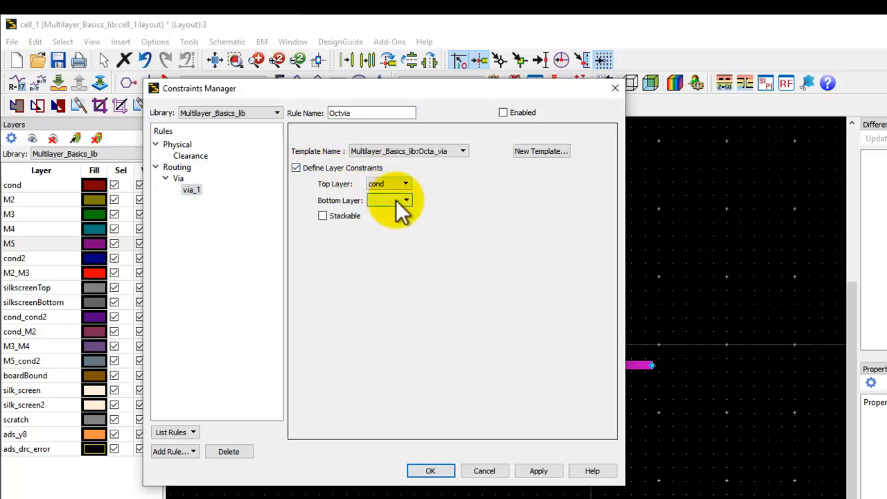
{"action": "left_click", "coordinate": [402, 201]}
{"action": "left_click", "coordinate": [383, 221]}
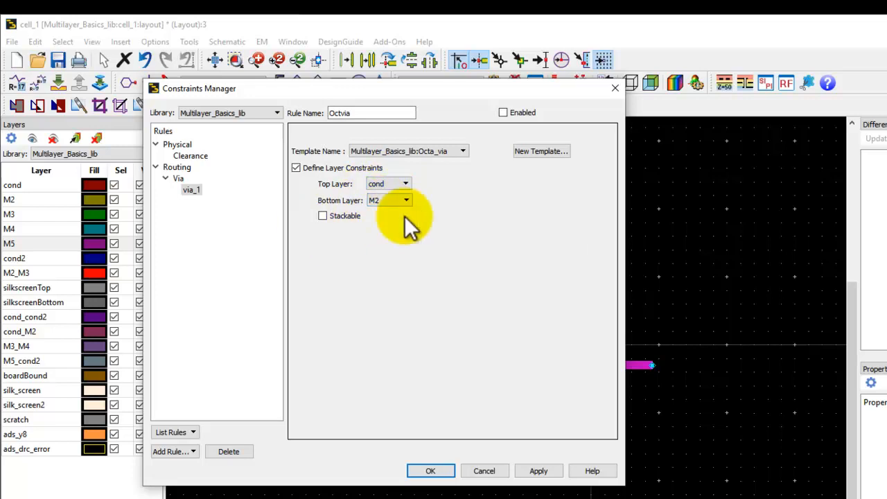
{"action": "left_click", "coordinate": [322, 216]}
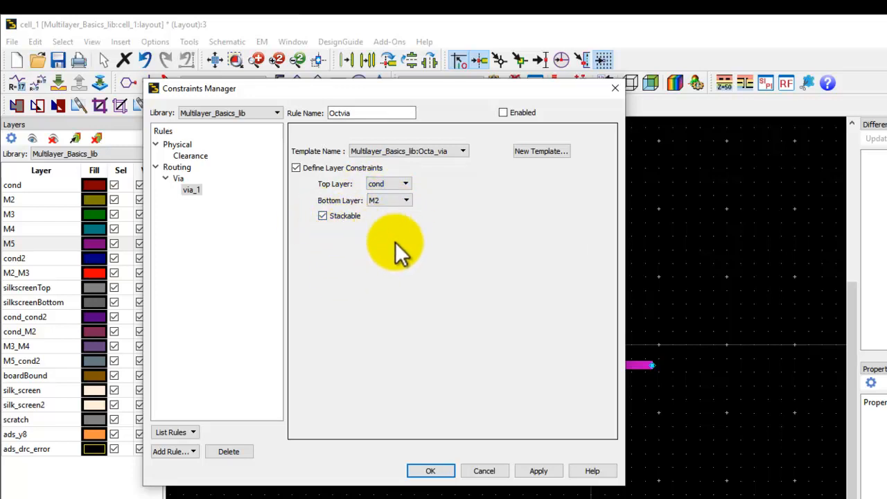
{"action": "left_click", "coordinate": [534, 471]}
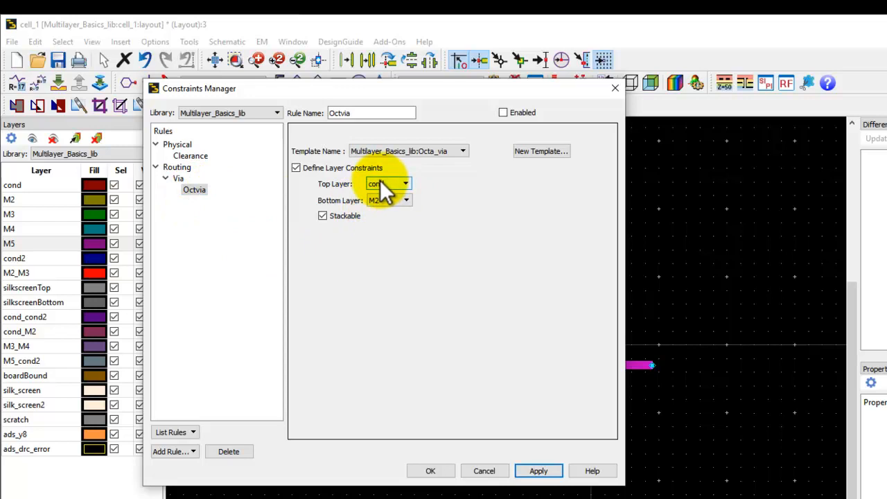
Step: Add a second via rule named General that uses the default_via template, and apply it
{"action": "left_click", "coordinate": [176, 451]}
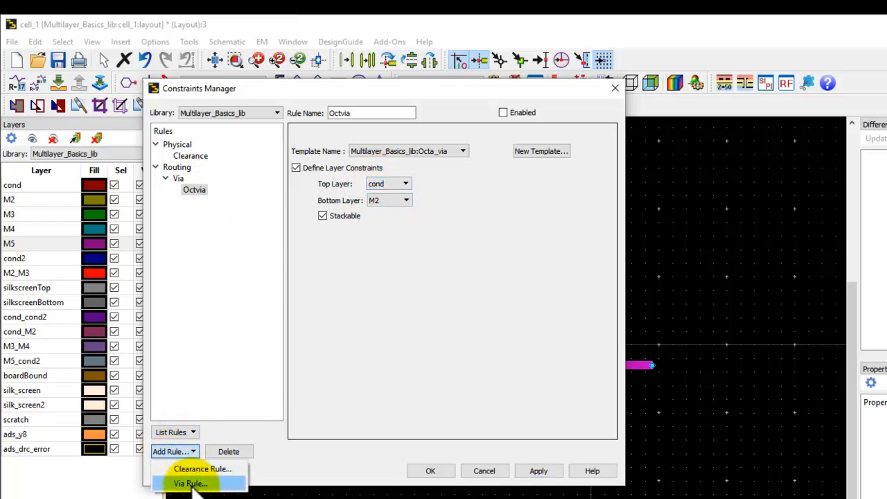
{"action": "left_click", "coordinate": [188, 481]}
{"action": "left_click_drag", "start_coordinate": [356, 111], "coordinate": [311, 119]}
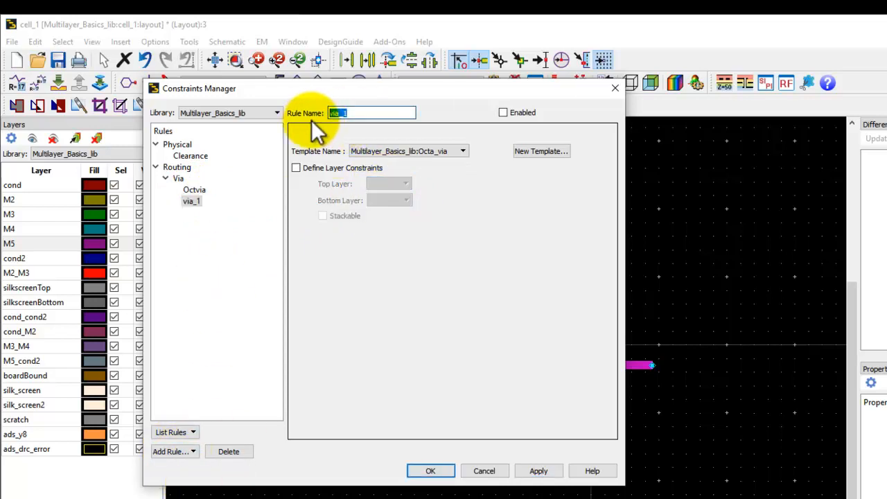
{"action": "type", "text": "General"}
{"action": "left_click", "coordinate": [454, 154]}
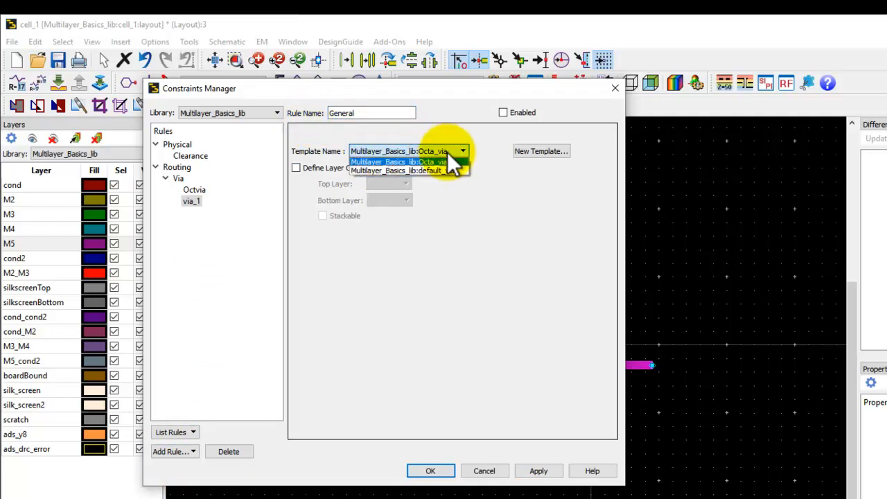
{"action": "left_click", "coordinate": [443, 170]}
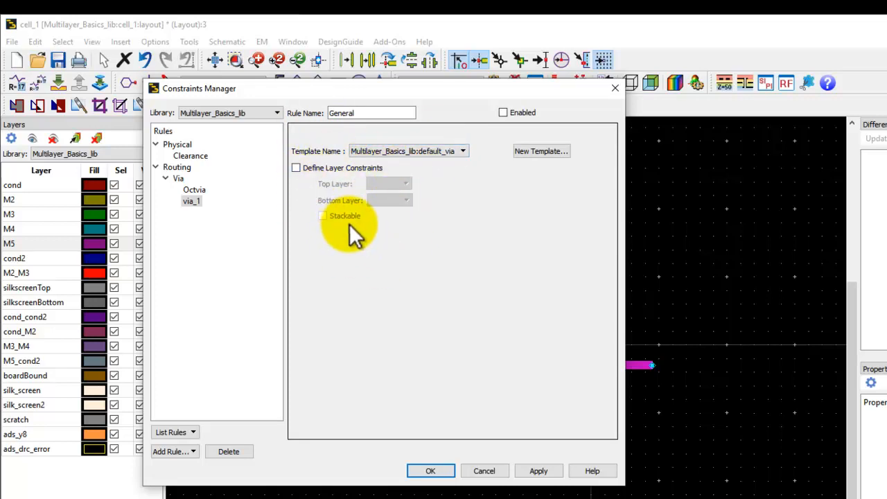
{"action": "left_click", "coordinate": [539, 470]}
Step: Review the settings of the Octvia and General via rules and apply the rules again
{"action": "left_click", "coordinate": [195, 189]}
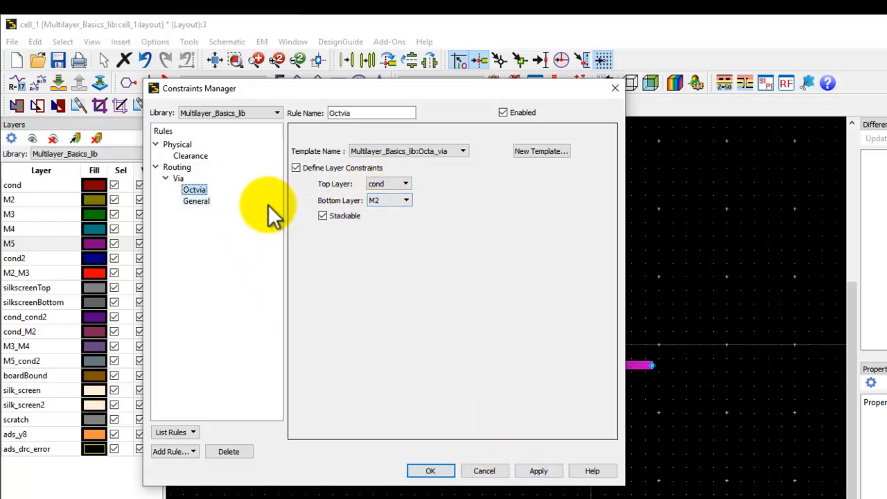
{"action": "left_click", "coordinate": [199, 200]}
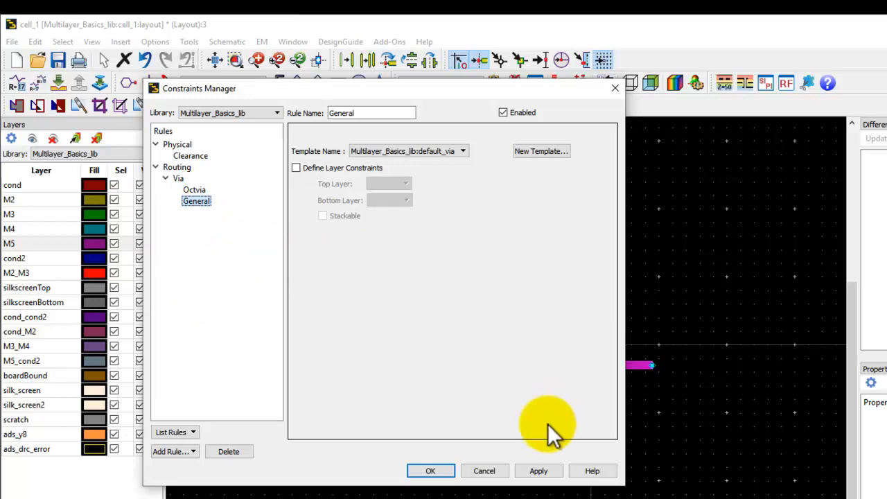
{"action": "left_click", "coordinate": [538, 474]}
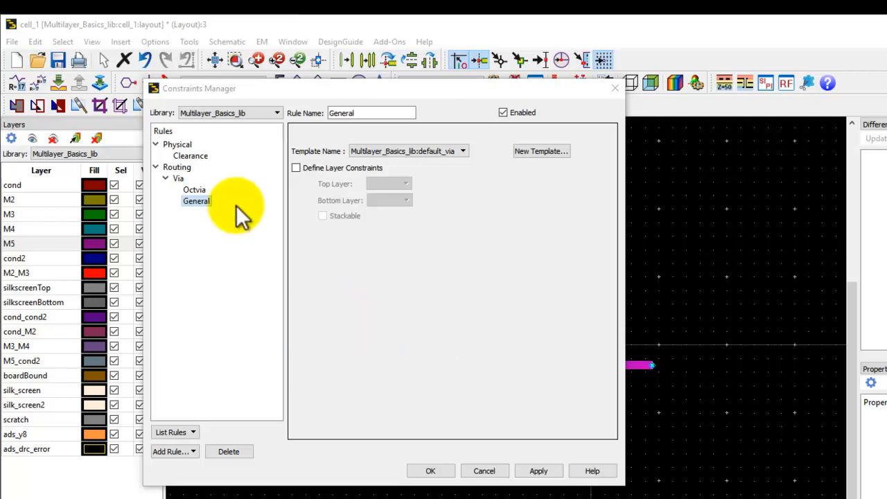
Step: Add a clearance rule under Physical and restrict it to the cond layer
{"action": "left_click", "coordinate": [191, 157]}
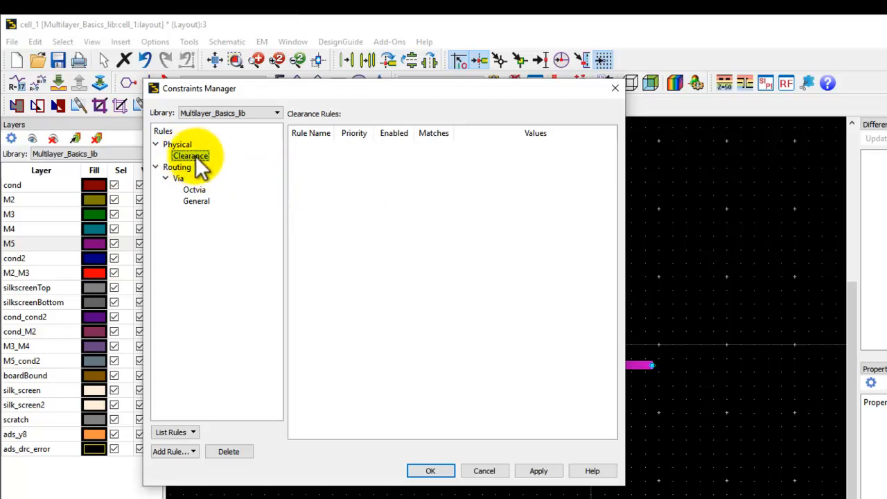
{"action": "left_click", "coordinate": [190, 451]}
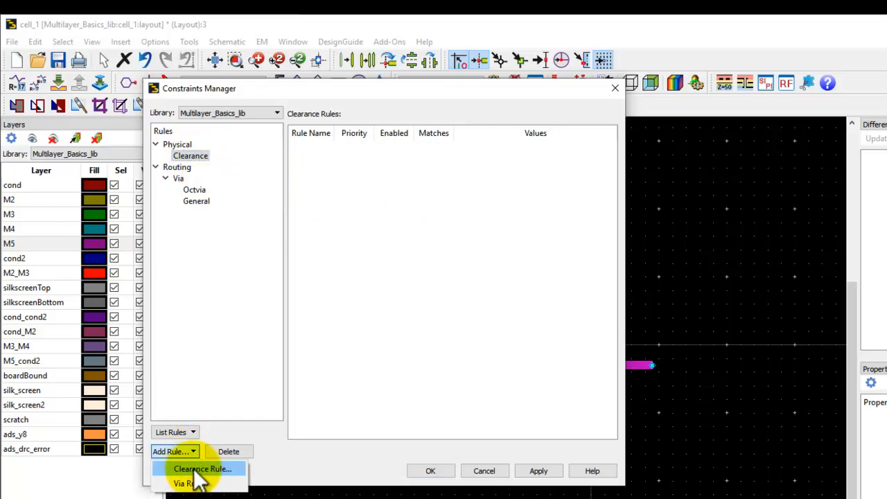
{"action": "left_click", "coordinate": [198, 470]}
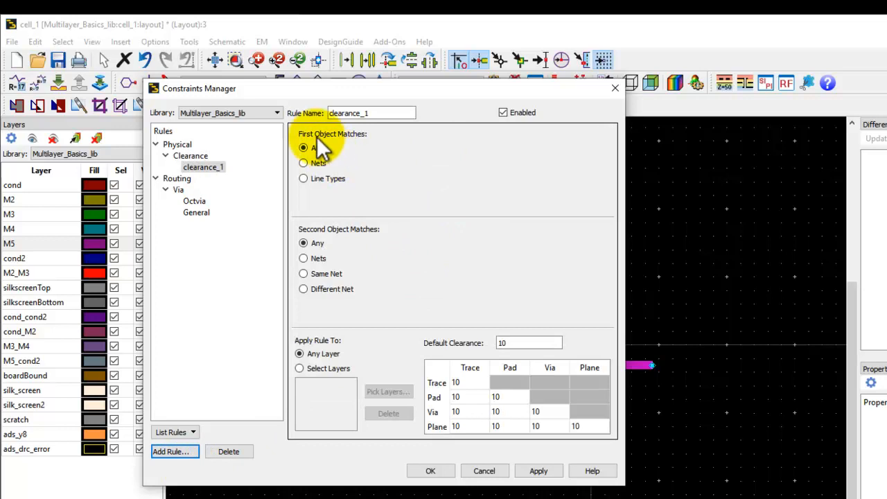
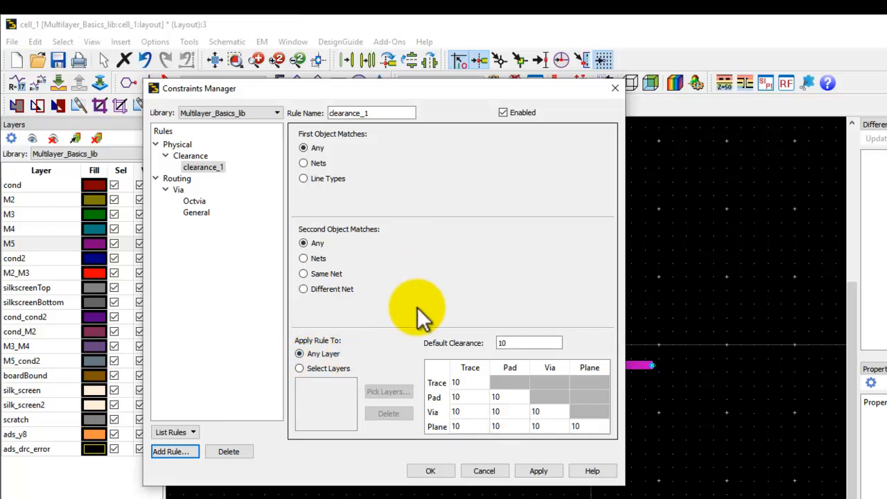
{"action": "left_click", "coordinate": [311, 368]}
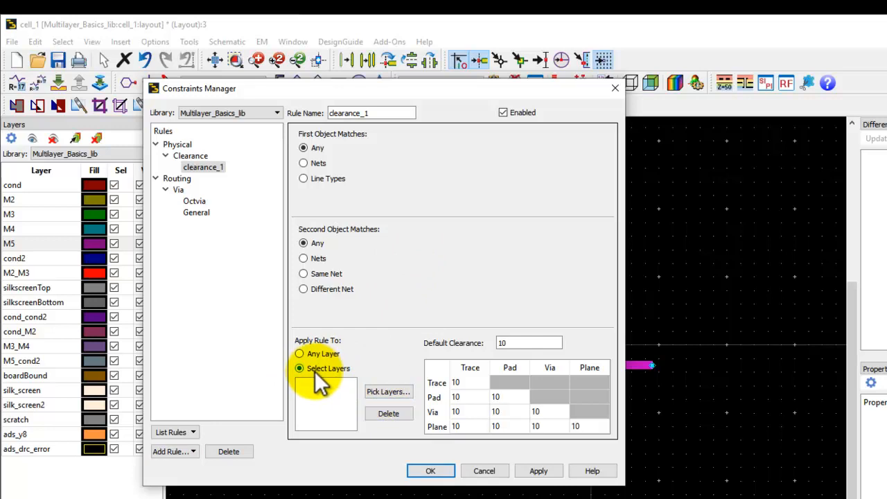
{"action": "left_click", "coordinate": [387, 391]}
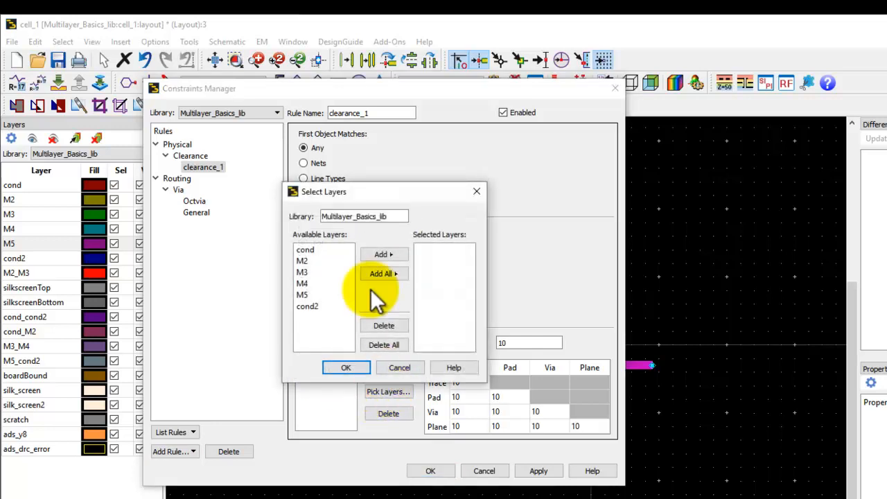
{"action": "left_click", "coordinate": [381, 255]}
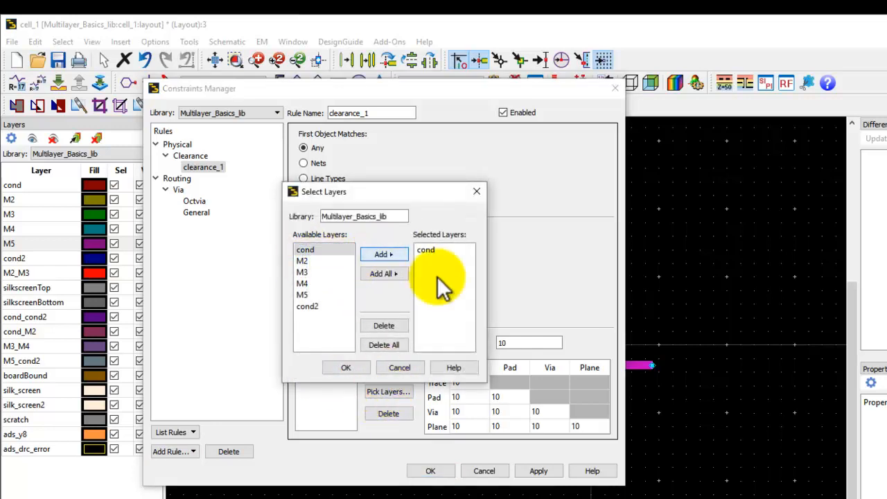
{"action": "left_click", "coordinate": [345, 367]}
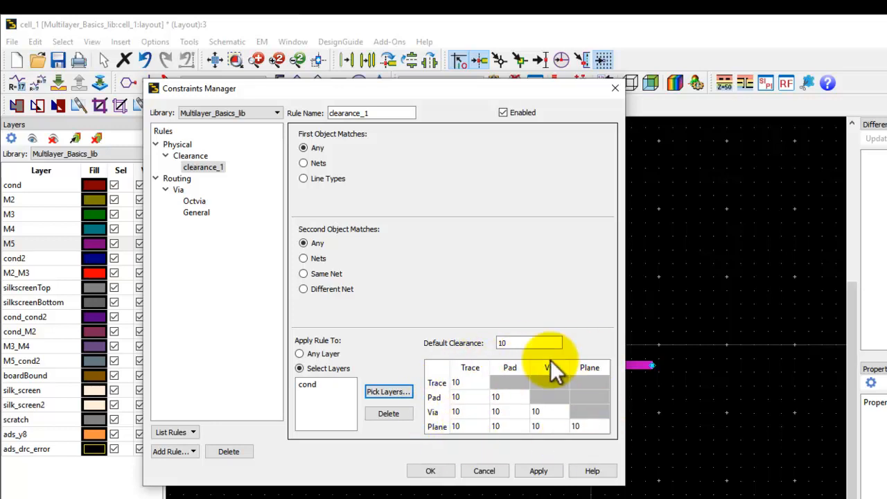
Step: Set the cond layer rule's default clearance to 5, rename the rule cond_rule, and apply the changes
{"action": "double_click", "coordinate": [506, 343]}
{"action": "type", "text": "5"}
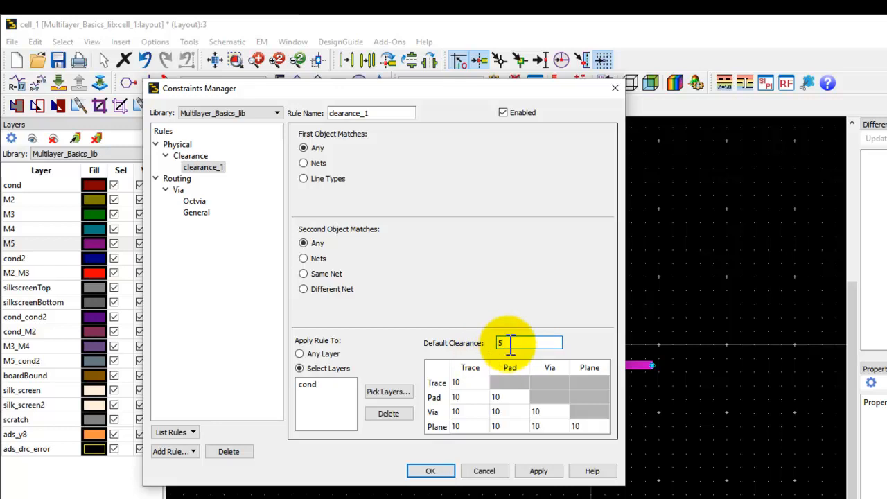
{"action": "left_click", "coordinate": [538, 471]}
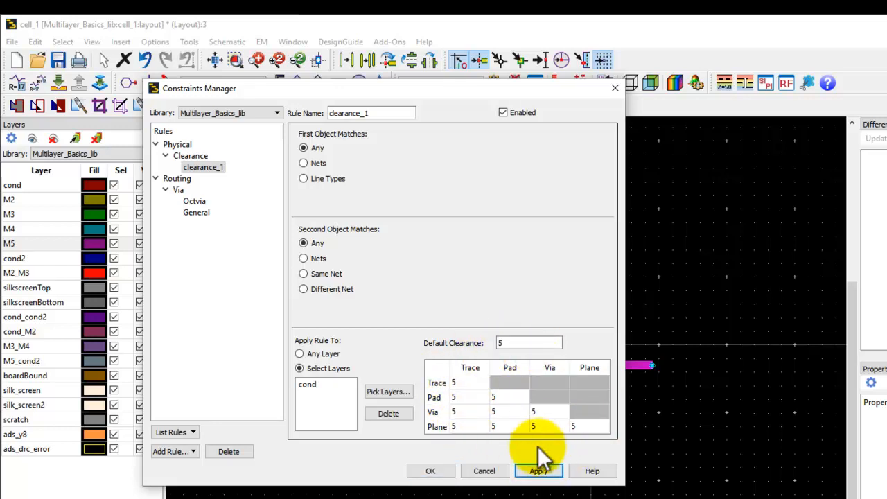
{"action": "left_click_drag", "start_coordinate": [388, 120], "coordinate": [292, 114]}
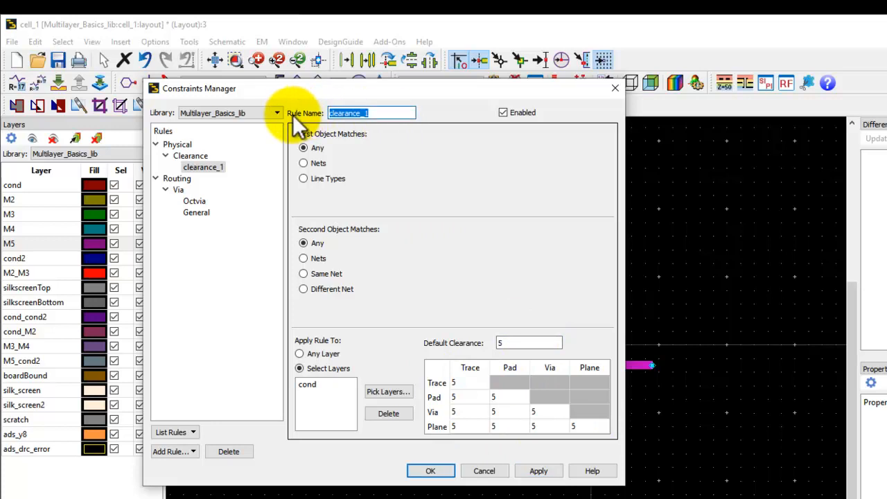
{"action": "type", "text": "cond_rule"}
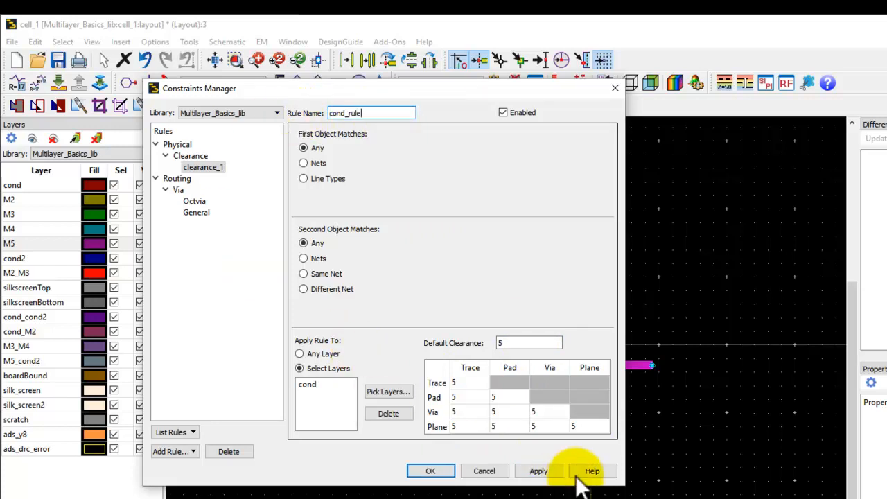
{"action": "left_click", "coordinate": [537, 470]}
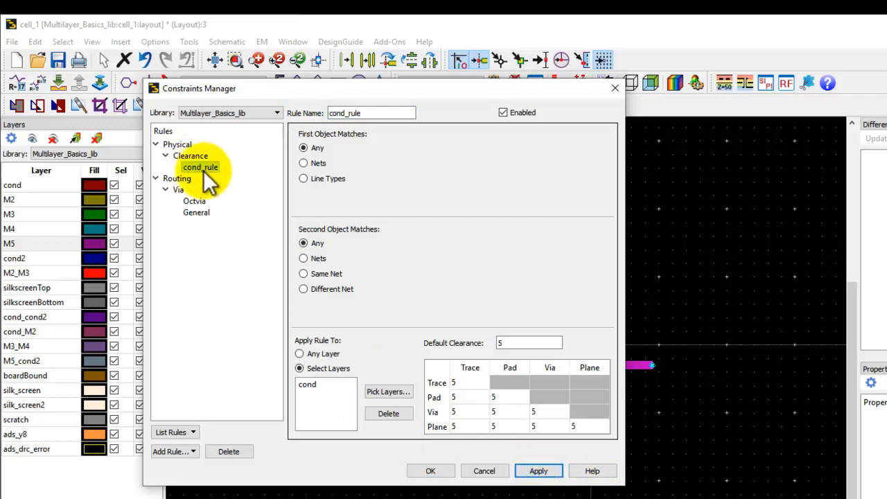
Step: Add a second clearance rule restricted to the layers M2, M3, M4, M5 and cond2
{"action": "left_click", "coordinate": [189, 454]}
{"action": "left_click", "coordinate": [186, 469]}
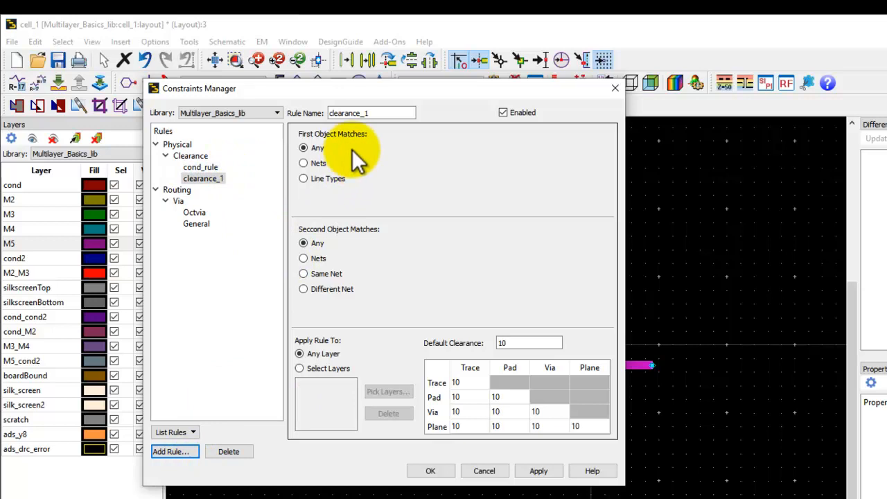
{"action": "left_click", "coordinate": [302, 368]}
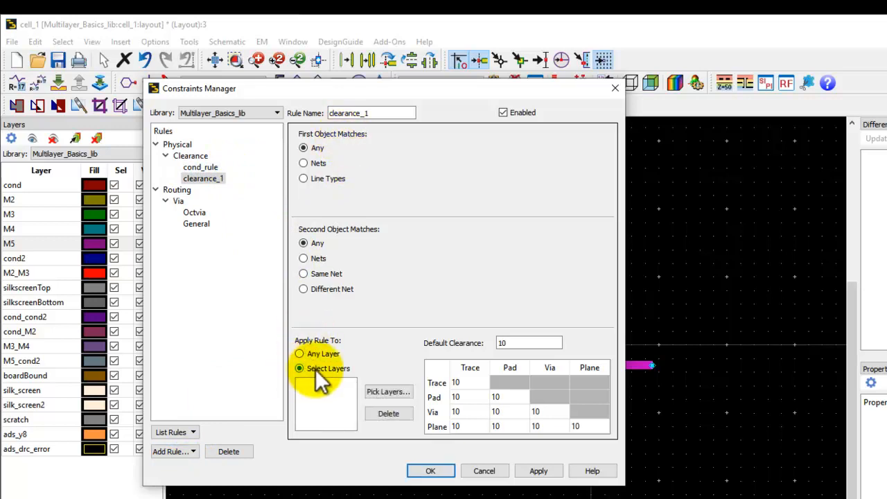
{"action": "left_click", "coordinate": [389, 390]}
{"action": "left_click_drag", "start_coordinate": [303, 261], "coordinate": [310, 308]}
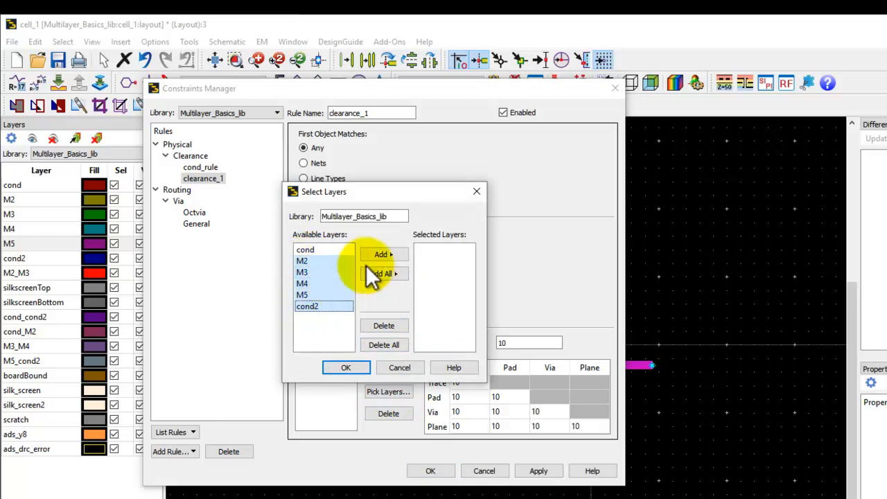
{"action": "left_click", "coordinate": [381, 254]}
{"action": "left_click", "coordinate": [343, 366]}
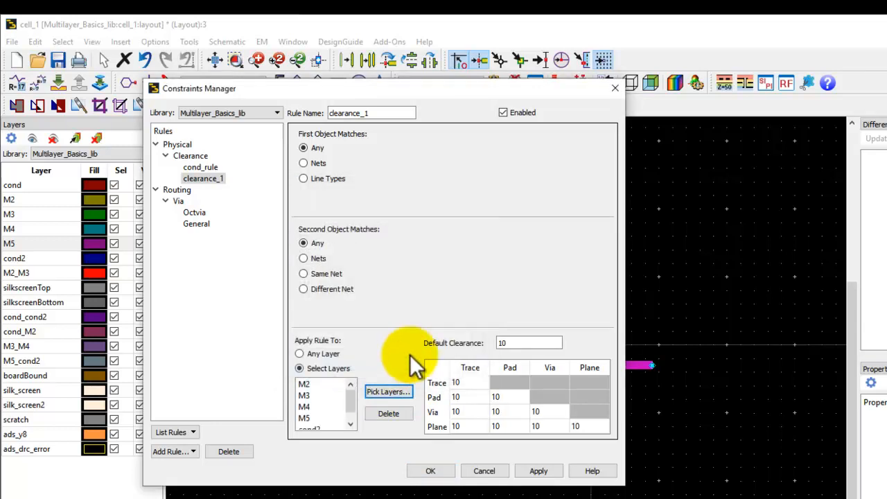
{"action": "scroll", "coordinate": [347, 402], "scroll_direction": "down", "scroll_amount": 1}
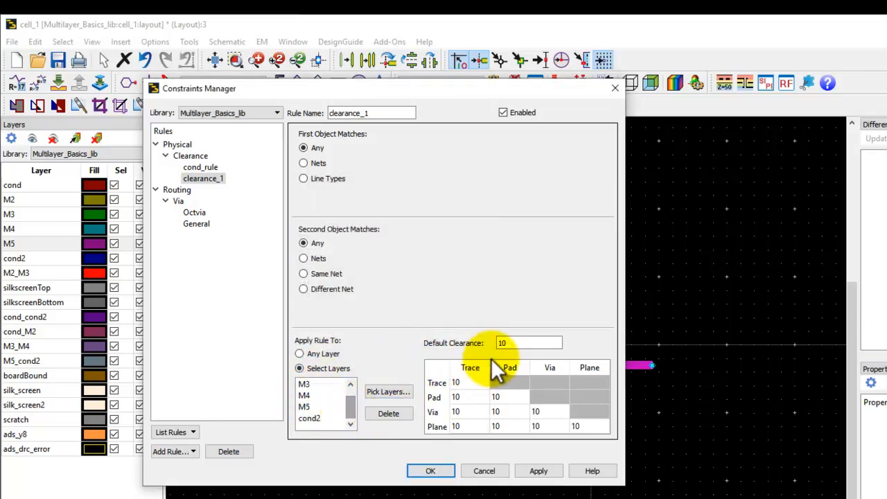
Step: Set the second clearance rule's default clearance to 20, apply it, and check the rule's selected layers
{"action": "double_click", "coordinate": [500, 342]}
{"action": "type", "text": "20"}
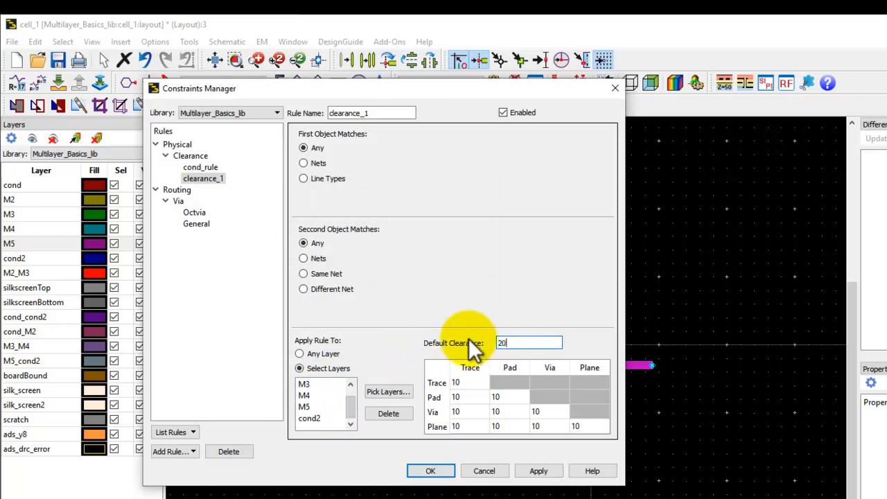
{"action": "left_click", "coordinate": [538, 471]}
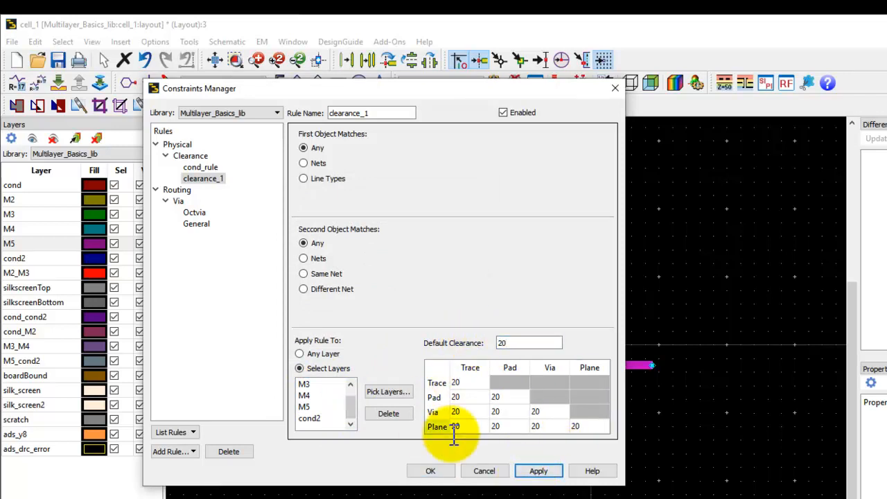
{"action": "left_click", "coordinate": [345, 409]}
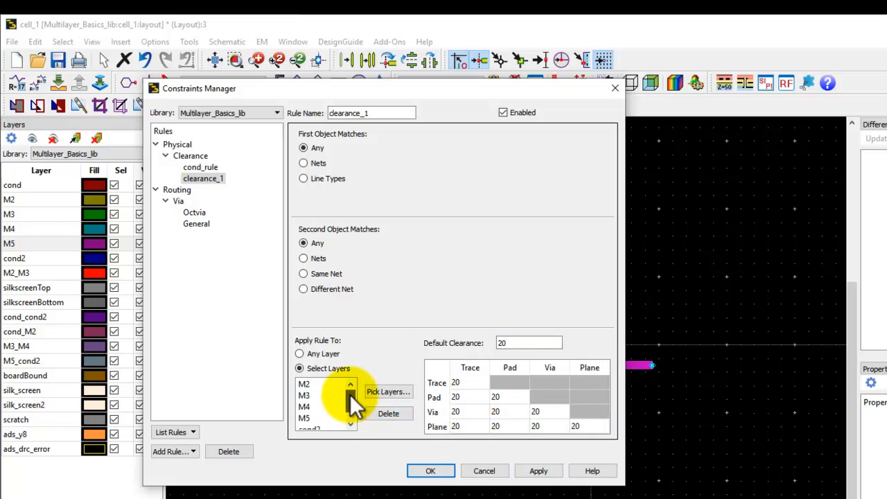
{"action": "scroll", "coordinate": [349, 397], "scroll_direction": "up", "scroll_amount": 1}
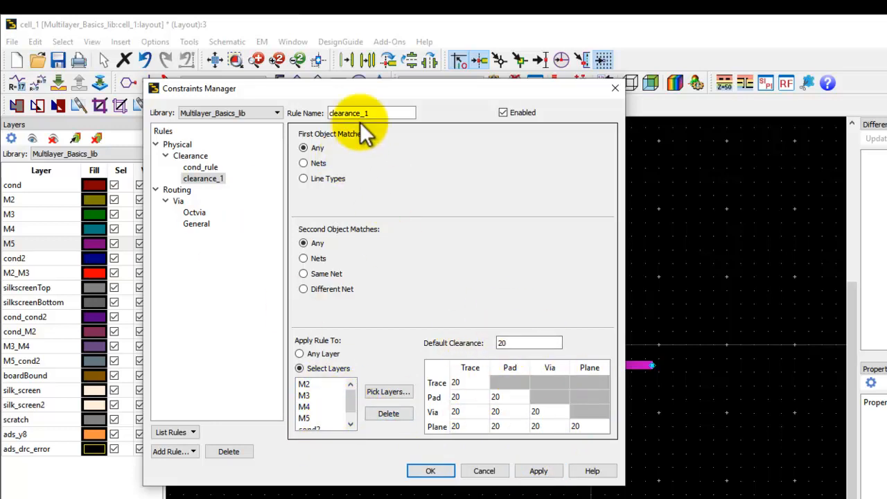
Step: Rename the second clearance rule all_layers, apply the change, and close the Constraints Manager
{"action": "left_click_drag", "start_coordinate": [381, 114], "coordinate": [249, 126]}
{"action": "type", "text": "a"}
{"action": "key", "text": "BackSpace"}
{"action": "type", "text": "all"}
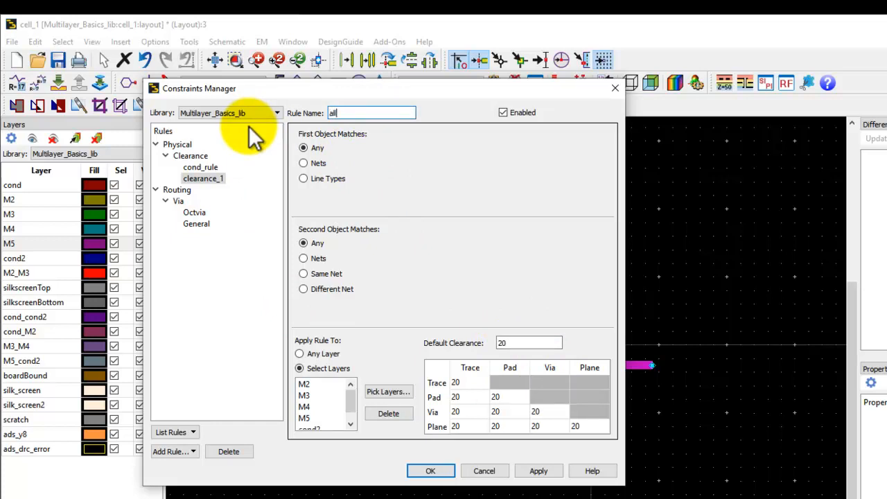
{"action": "type", "text": "_layers"}
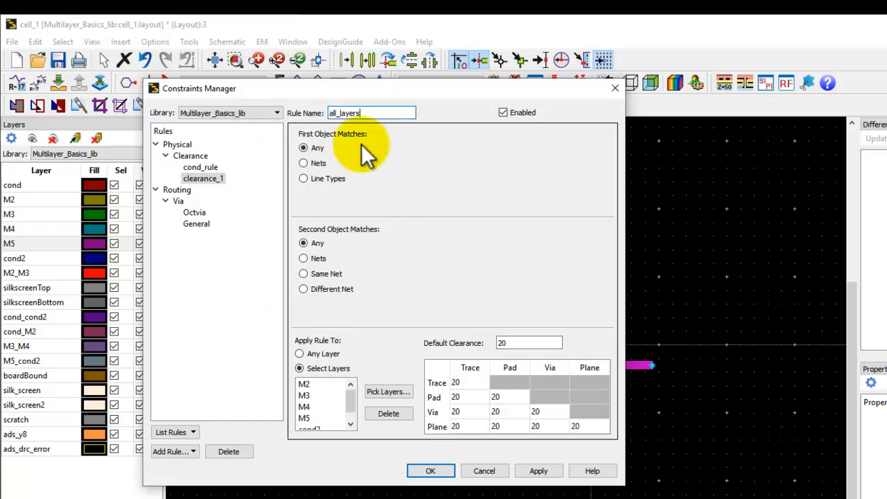
{"action": "left_click", "coordinate": [537, 469]}
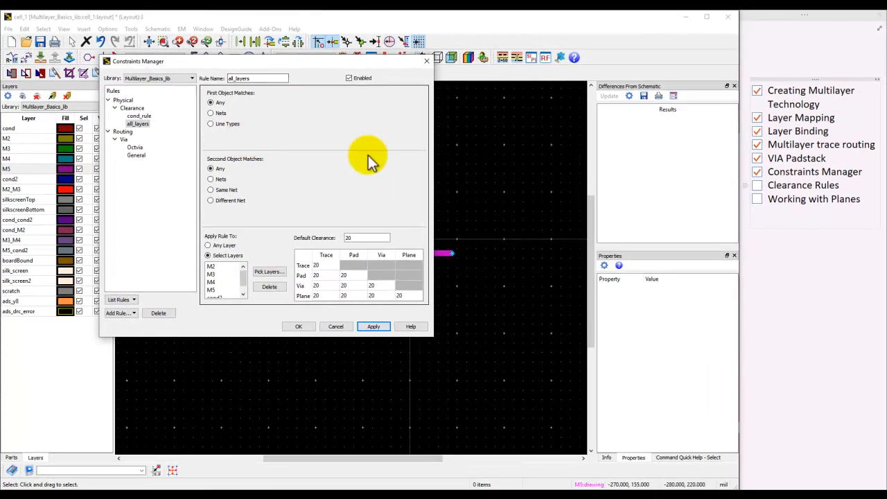
{"action": "left_click", "coordinate": [297, 326]}
Step: Mark Clearance Rules as done in the topic checklist and delete both existing multilayer traces from the layout
{"action": "left_click", "coordinate": [757, 185]}
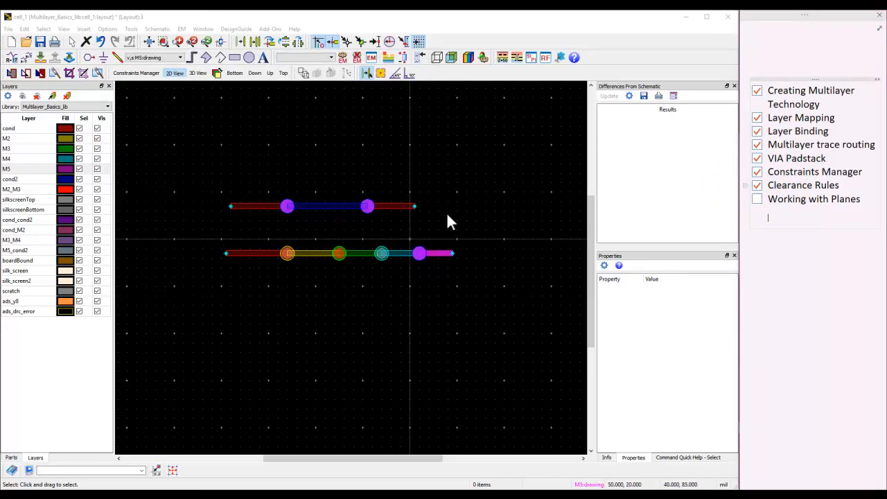
{"action": "left_click_drag", "start_coordinate": [184, 159], "coordinate": [523, 306]}
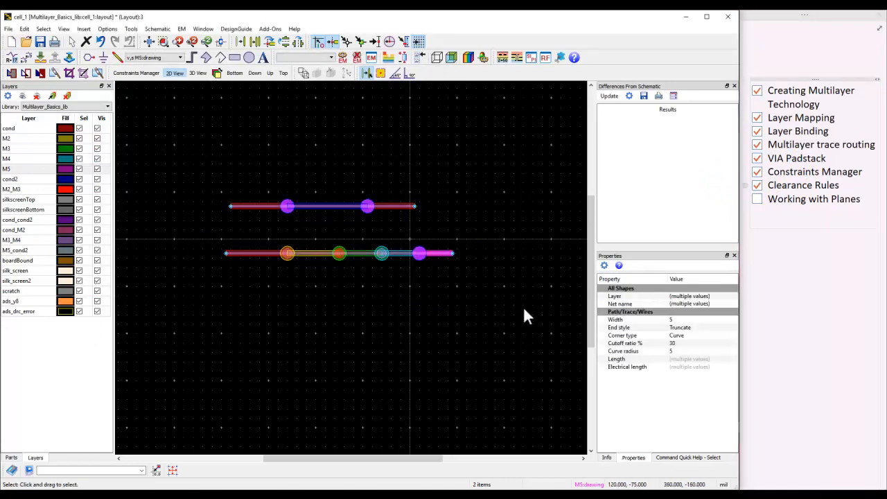
{"action": "key", "text": "Delete"}
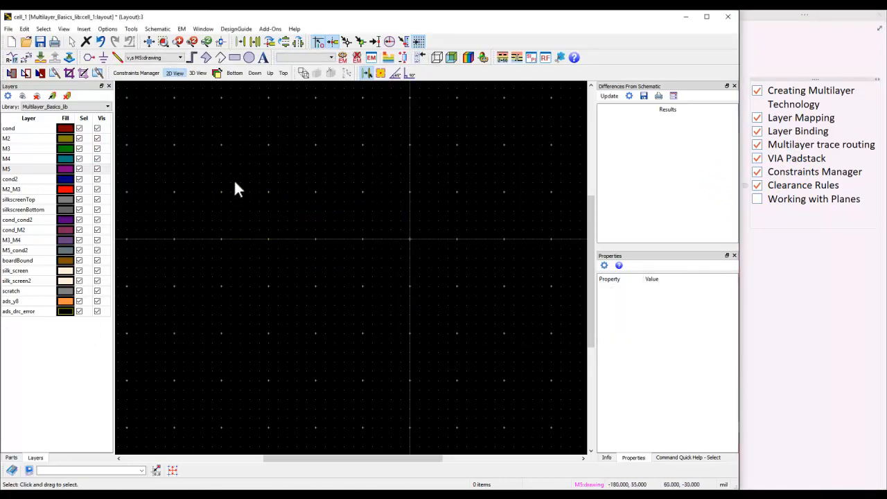
Step: Start a 5 mil wide horizontal trace on the cond layer, about 75 mil long, and transition to M2 through the Octvia via
{"action": "left_click", "coordinate": [12, 128]}
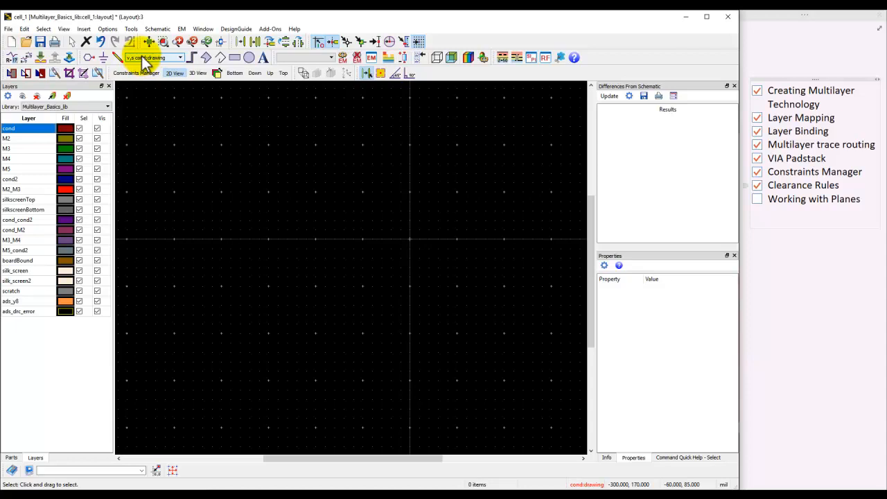
{"action": "left_click", "coordinate": [117, 59]}
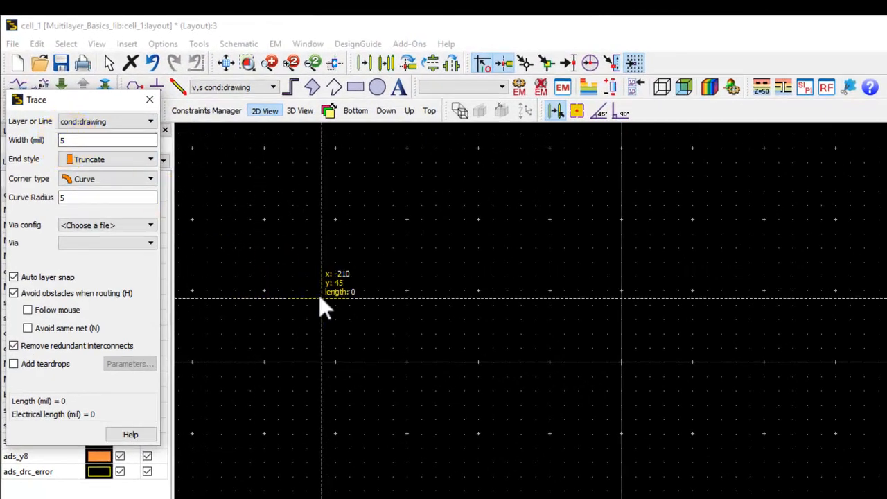
{"action": "left_click", "coordinate": [307, 320]}
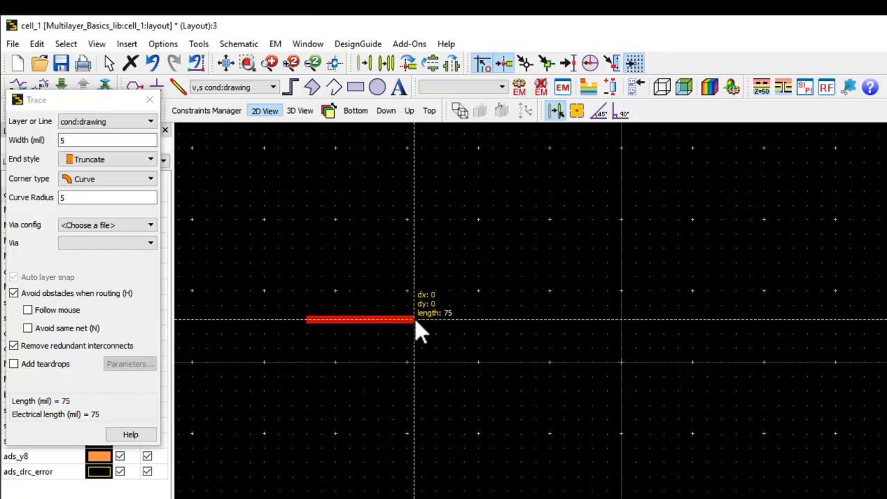
{"action": "key", "text": "Page_Down"}
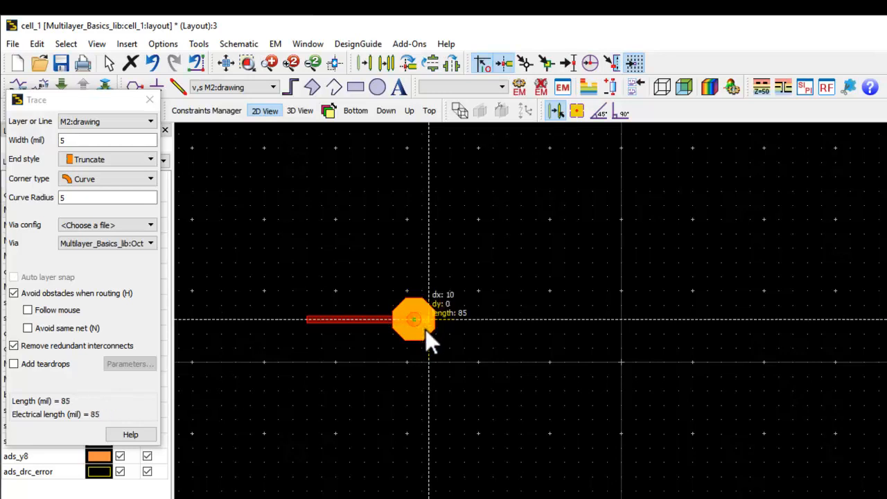
{"action": "scroll", "coordinate": [425, 331], "scroll_direction": "up", "scroll_amount": 4}
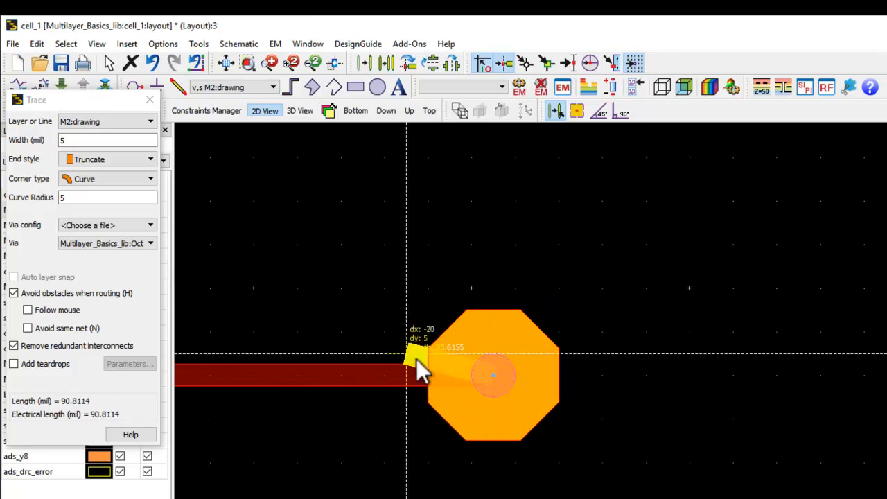
{"action": "scroll", "coordinate": [520, 392], "scroll_direction": "down", "scroll_amount": 2}
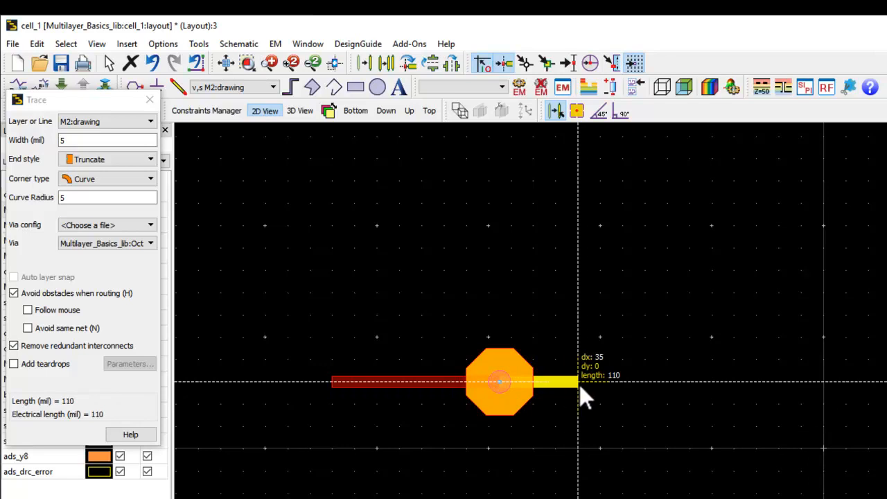
Step: Compare the M3 and M2 via transitions, then route about 75 mil on M2 and continue on M3 through a General via
{"action": "key", "text": "plus"}
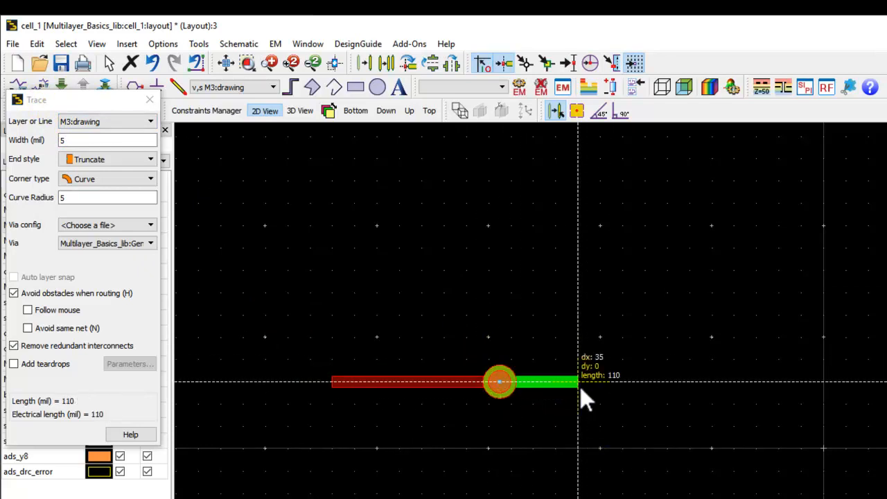
{"action": "key", "text": "v"}
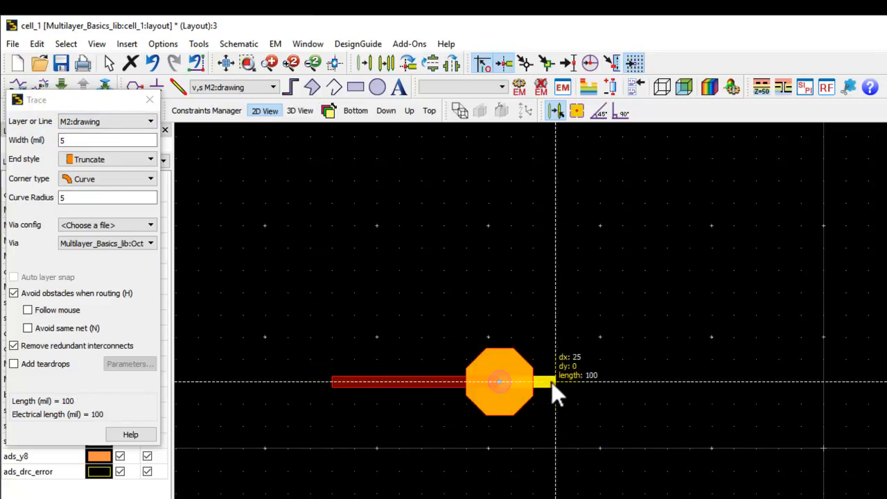
{"action": "key", "text": "v"}
{"action": "left_click", "coordinate": [669, 381]}
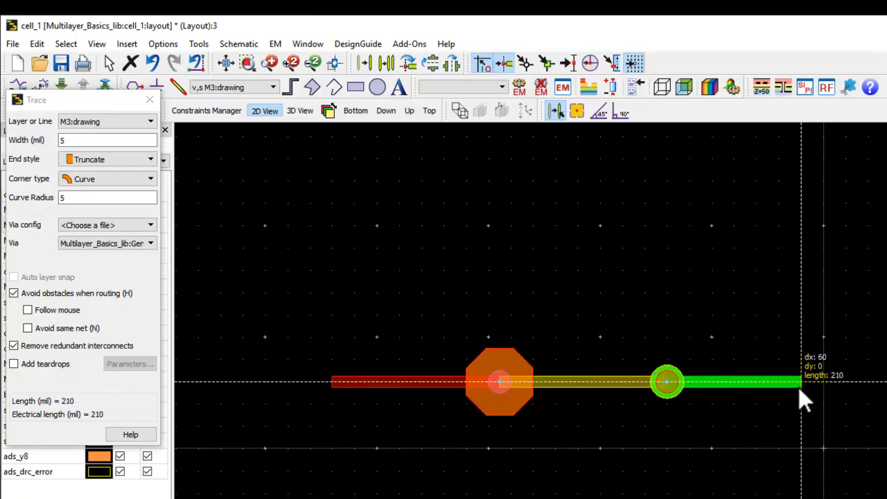
Step: Route the M3 segment about 65 mil and switch the trace to cond2 through a General via
{"action": "scroll", "coordinate": [799, 386], "scroll_direction": "down", "scroll_amount": 1}
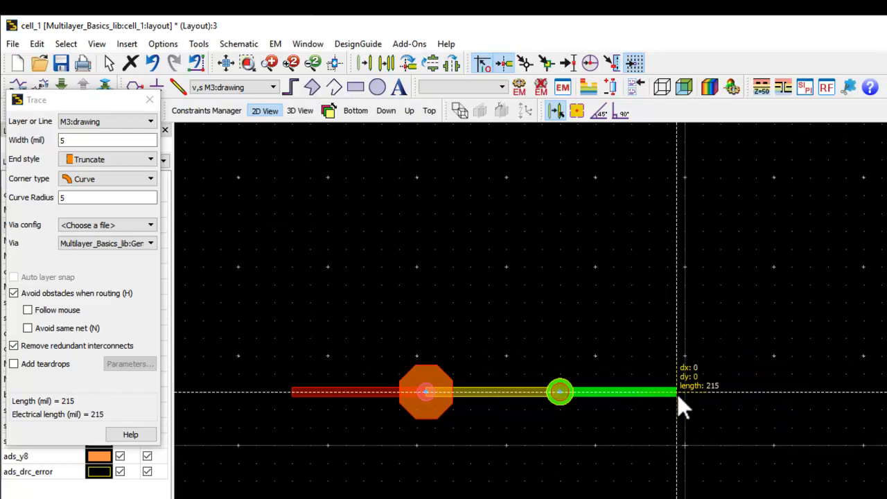
{"action": "key", "text": "plus"}
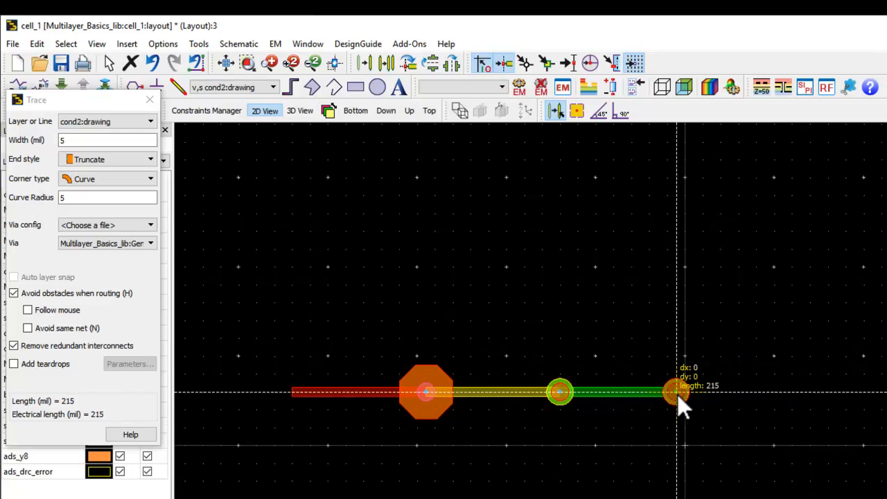
{"action": "key", "text": "minus"}
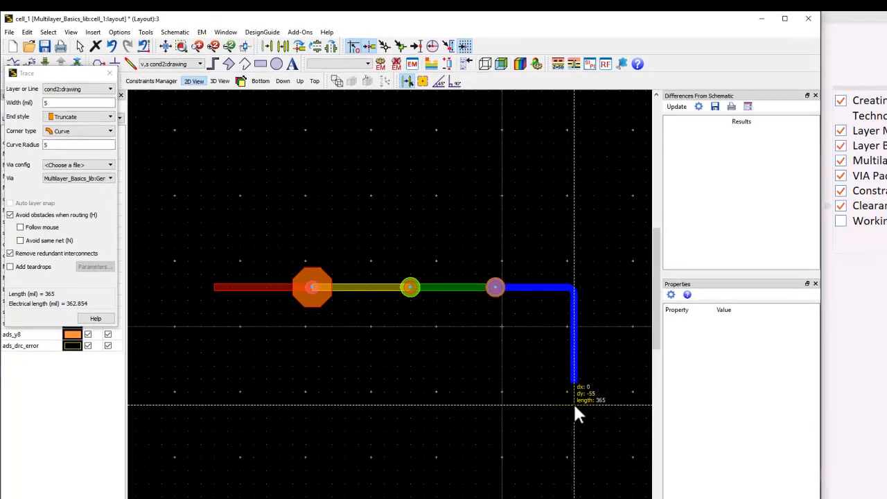
Step: Route the cond2 part of the trace as a meander that returns to the starting height, and finish the trace
{"action": "left_click", "coordinate": [435, 401]}
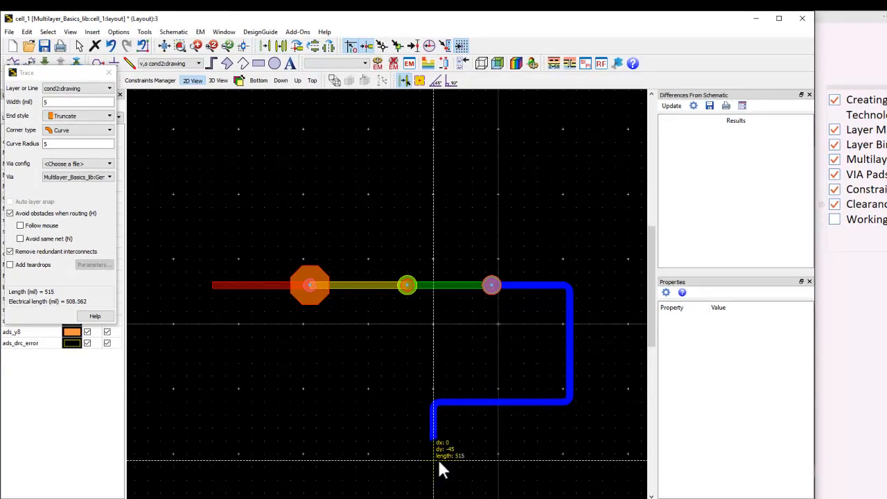
{"action": "left_click", "coordinate": [437, 458]}
{"action": "left_click", "coordinate": [622, 460]}
{"action": "scroll", "coordinate": [627, 331], "scroll_direction": "down", "scroll_amount": 1}
{"action": "left_click", "coordinate": [503, 280]}
{"action": "double_click", "coordinate": [574, 280]}
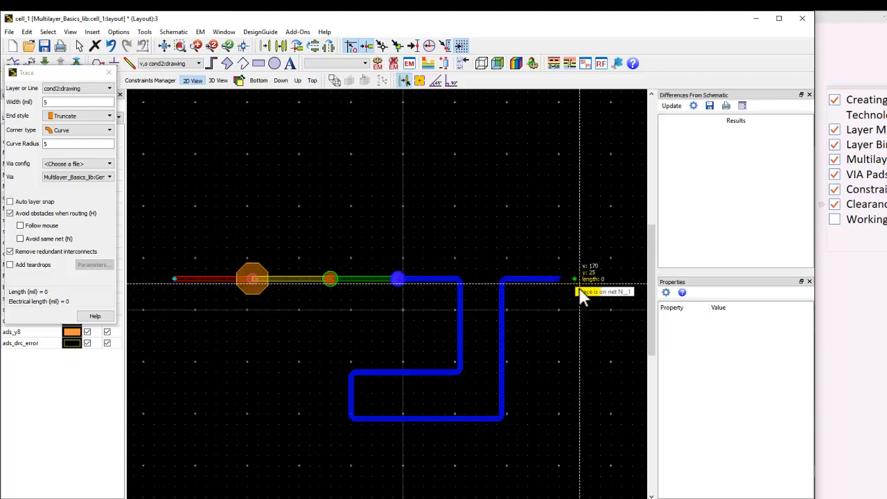
{"action": "key", "text": "Escape"}
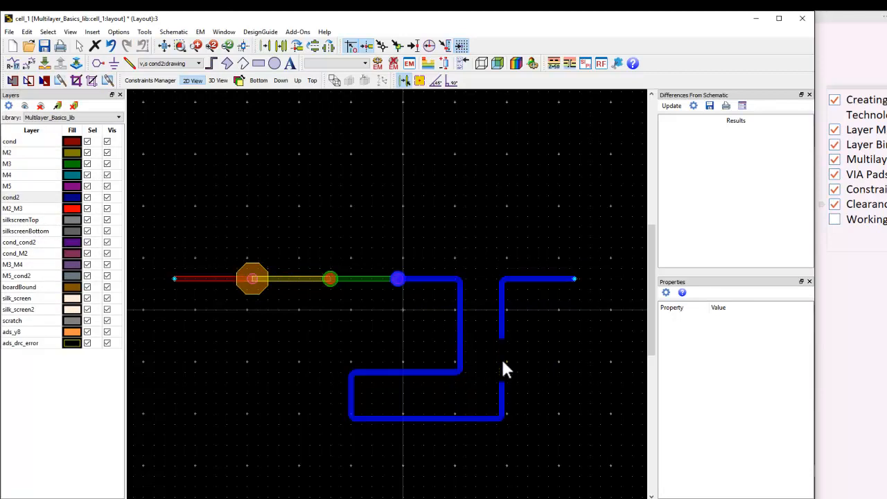
Step: Reshape the cond2 meander by moving its last vertical segment and end point outward and raising its upper horizontal segment
{"action": "left_click", "coordinate": [501, 367]}
{"action": "left_click_drag", "start_coordinate": [503, 347], "coordinate": [548, 349]}
{"action": "left_click_drag", "start_coordinate": [575, 278], "coordinate": [626, 277]}
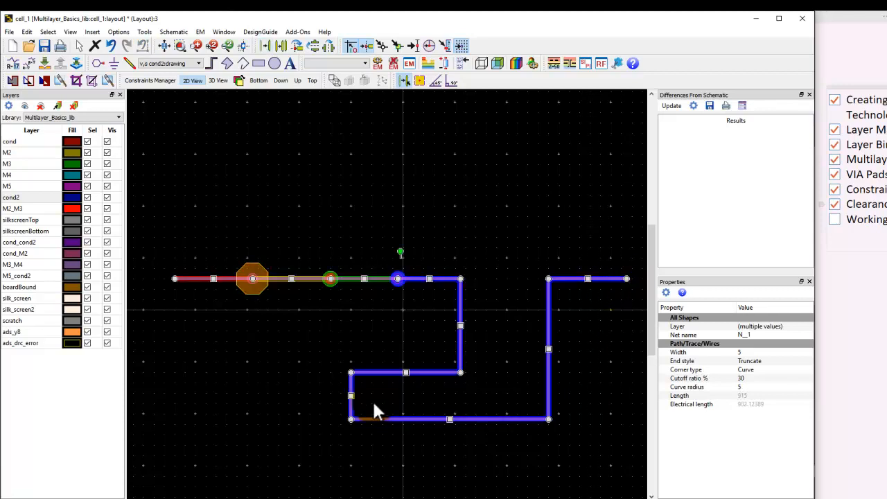
{"action": "left_click_drag", "start_coordinate": [406, 372], "coordinate": [406, 356]}
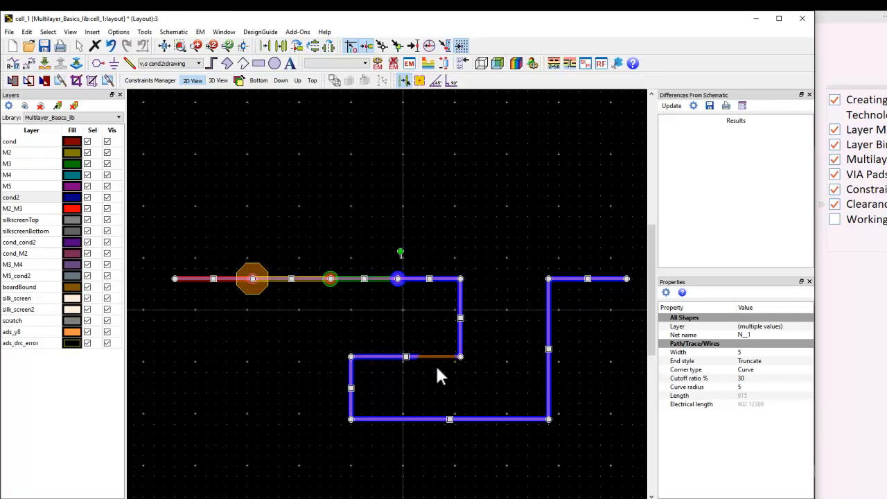
{"action": "left_click", "coordinate": [278, 324]}
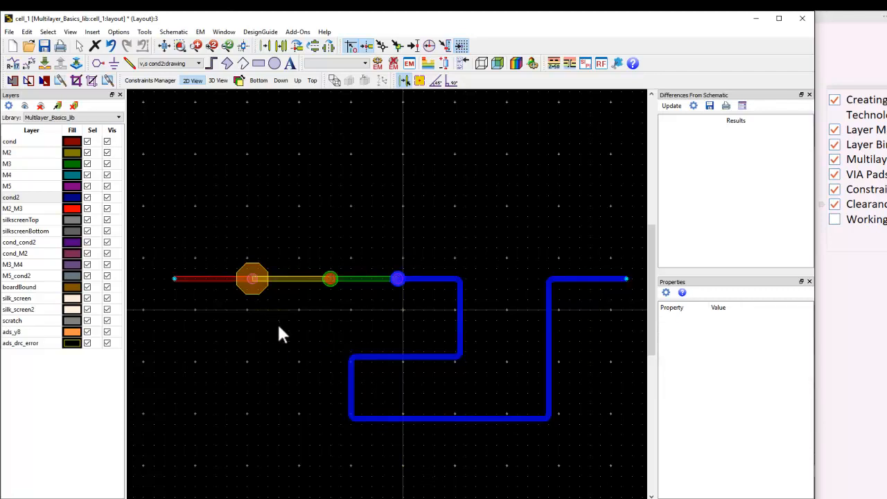
Step: Set the width of the trace's M2 segment to 15 in the trace properties and apply the change
{"action": "left_click", "coordinate": [459, 320]}
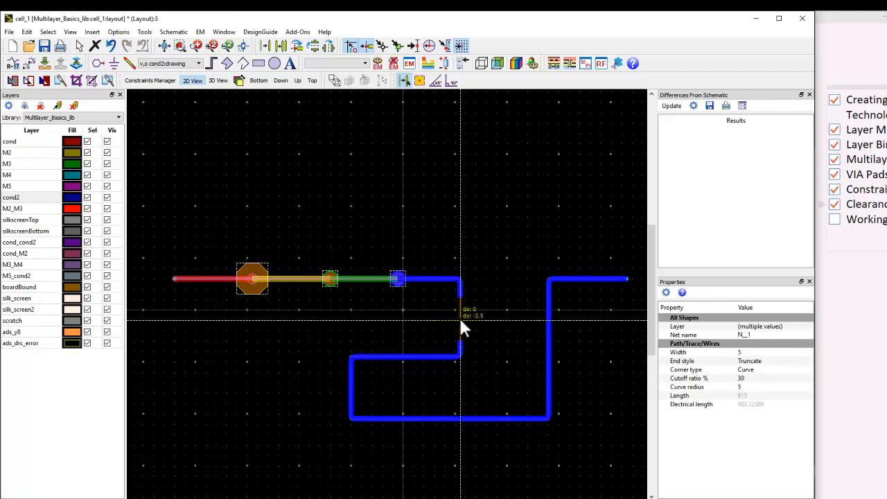
{"action": "left_click", "coordinate": [459, 320]}
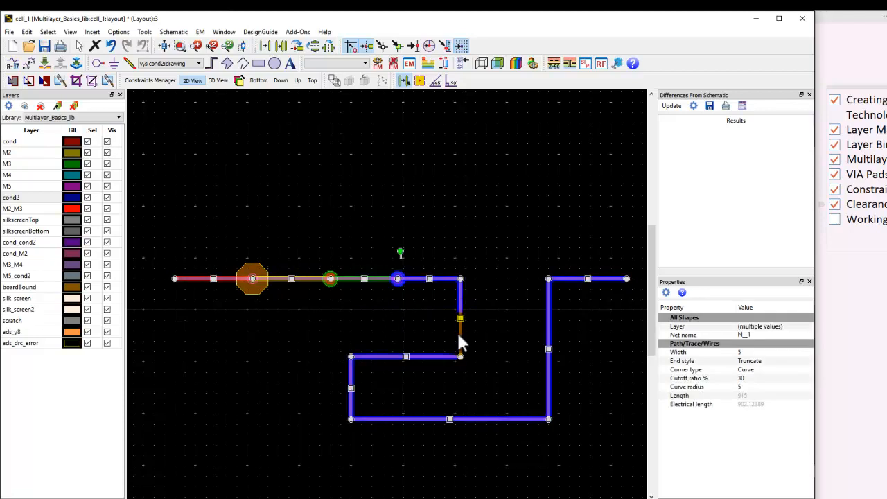
{"action": "double_click", "coordinate": [457, 330]}
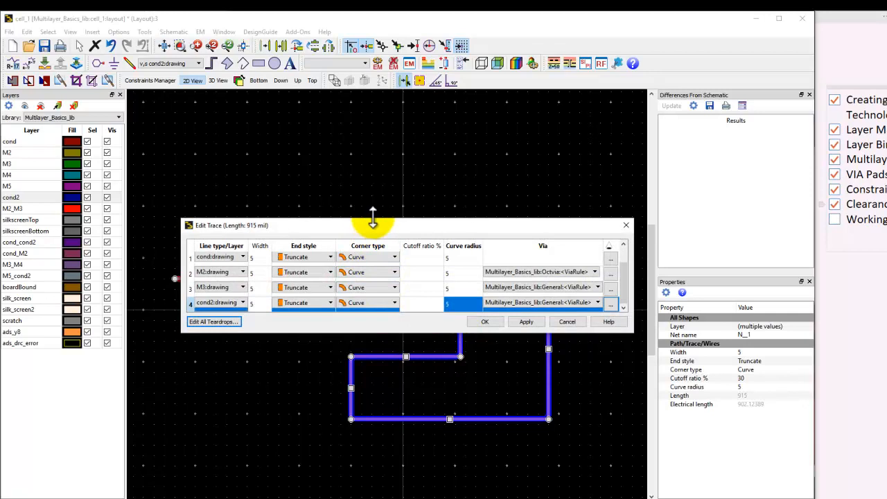
{"action": "left_click_drag", "start_coordinate": [373, 220], "coordinate": [368, 167]}
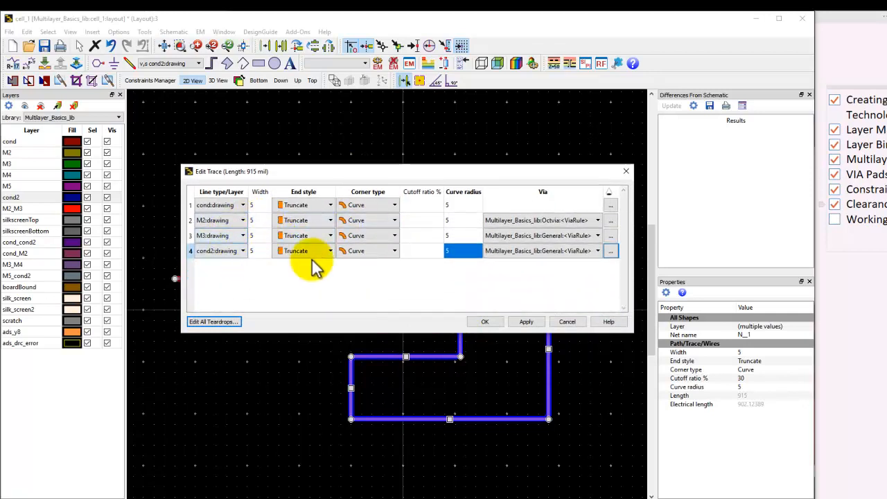
{"action": "double_click", "coordinate": [260, 220]}
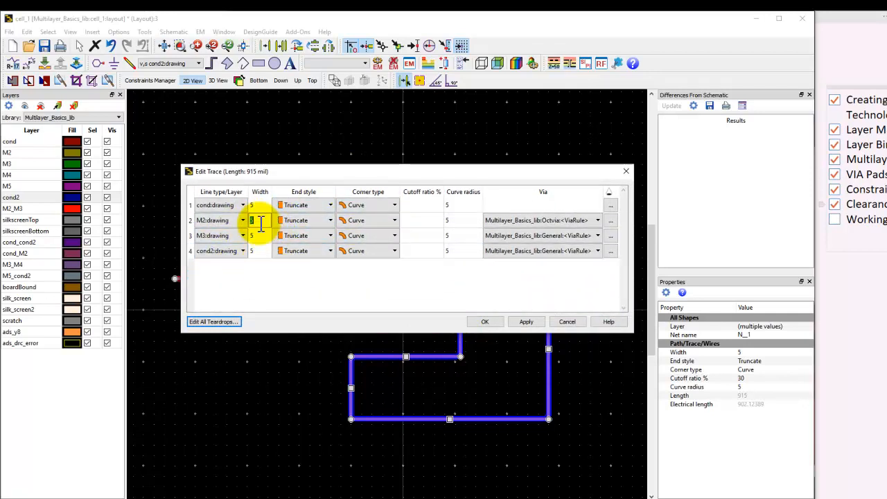
{"action": "mouse_move", "coordinate": [293, 174]}
{"action": "left_mouse_down"}
{"action": "mouse_move", "coordinate": [293, 283]}
{"action": "mouse_move", "coordinate": [304, 322]}
{"action": "left_mouse_up"}
{"action": "type", "text": "1"}
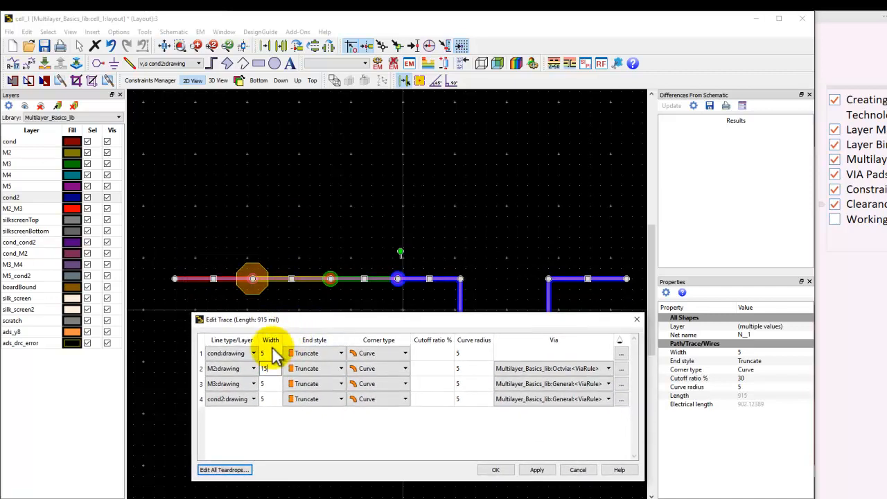
{"action": "type", "text": "5"}
{"action": "left_click", "coordinate": [538, 469]}
{"action": "left_click", "coordinate": [496, 471]}
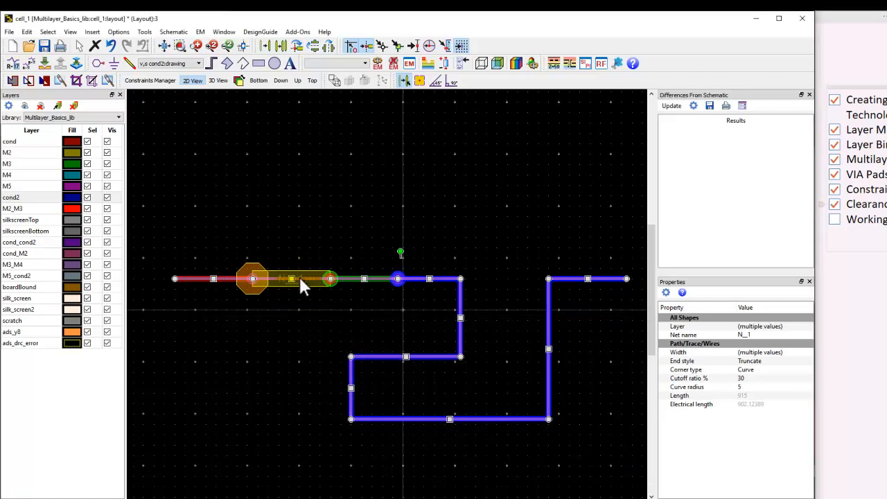
Step: Create a rectangular ground plane on cond2 enclosing the whole trace, with Use Clearance Rules enabled
{"action": "left_click", "coordinate": [293, 323]}
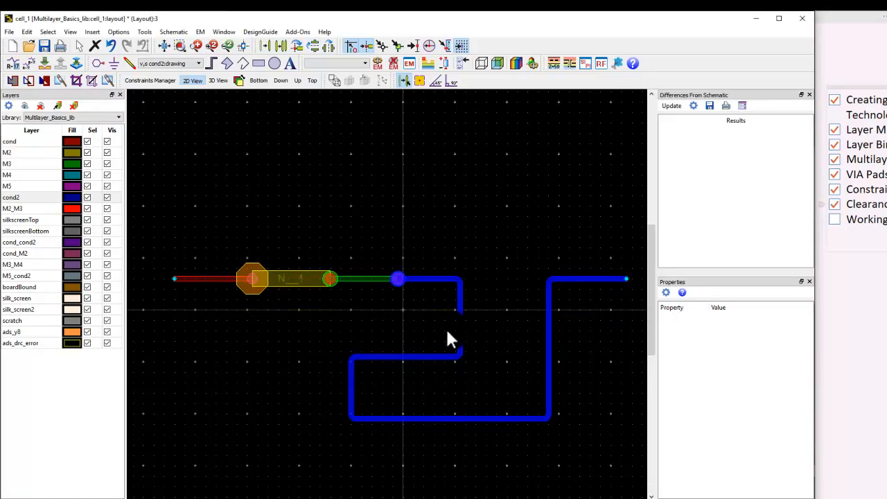
{"action": "scroll", "coordinate": [370, 408], "scroll_direction": "down", "scroll_amount": 3}
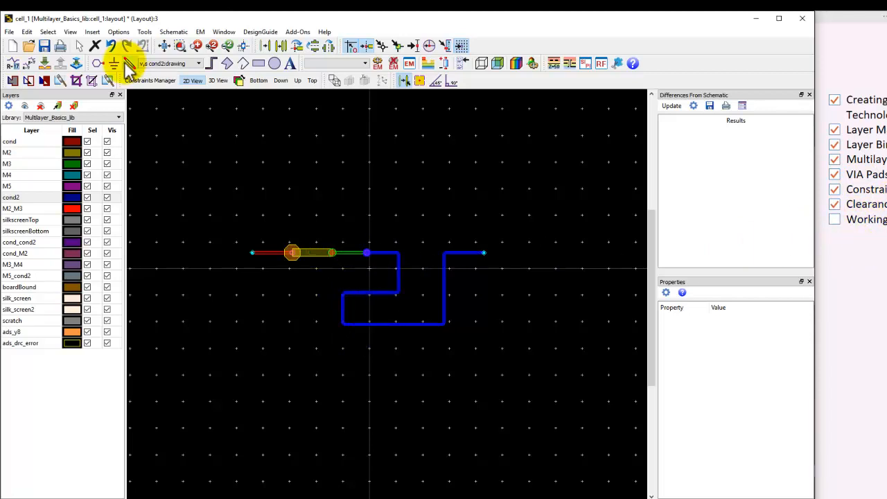
{"action": "left_click", "coordinate": [93, 32]}
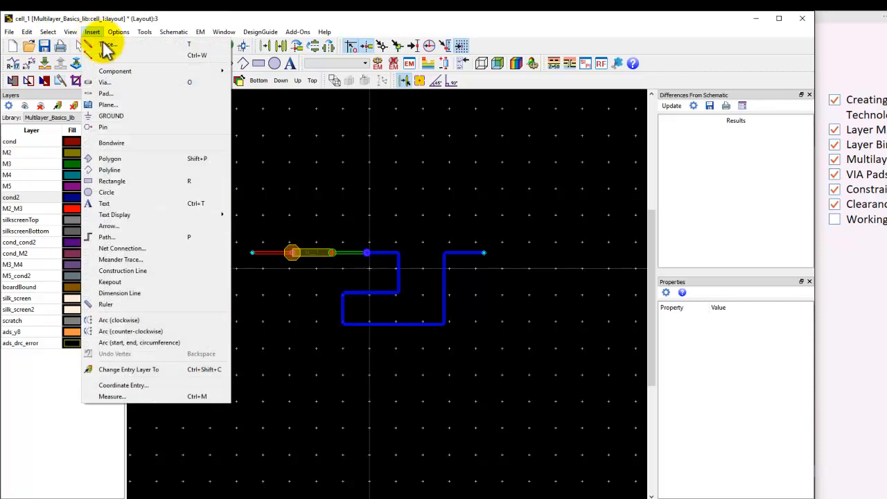
{"action": "left_click", "coordinate": [109, 101]}
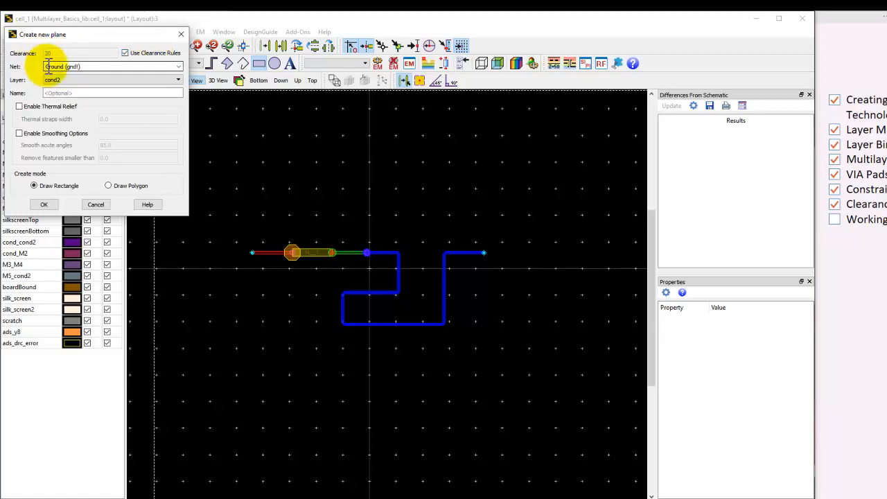
{"action": "left_click", "coordinate": [125, 51]}
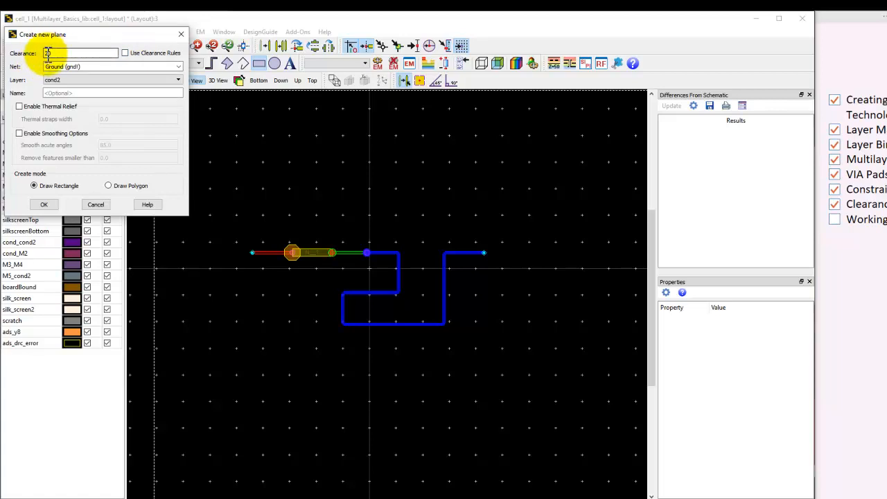
{"action": "left_click", "coordinate": [125, 53]}
{"action": "left_click_drag", "start_coordinate": [142, 40], "coordinate": [156, 89]}
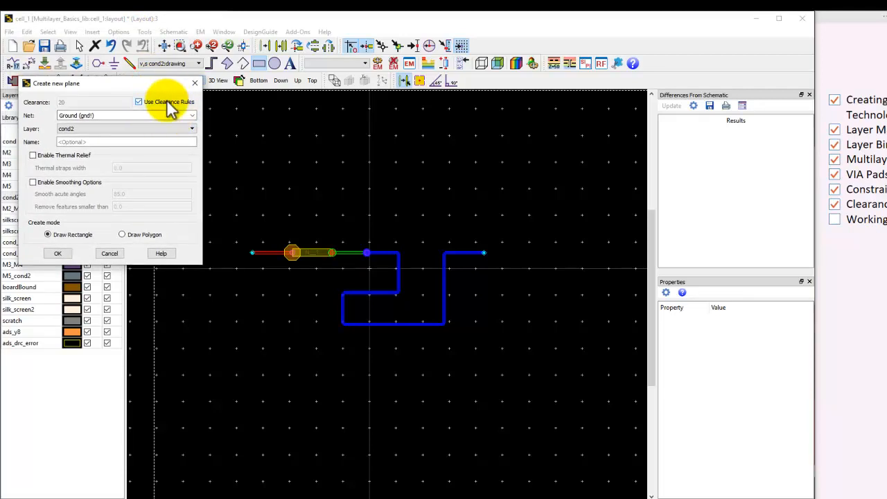
{"action": "left_click", "coordinate": [82, 129]}
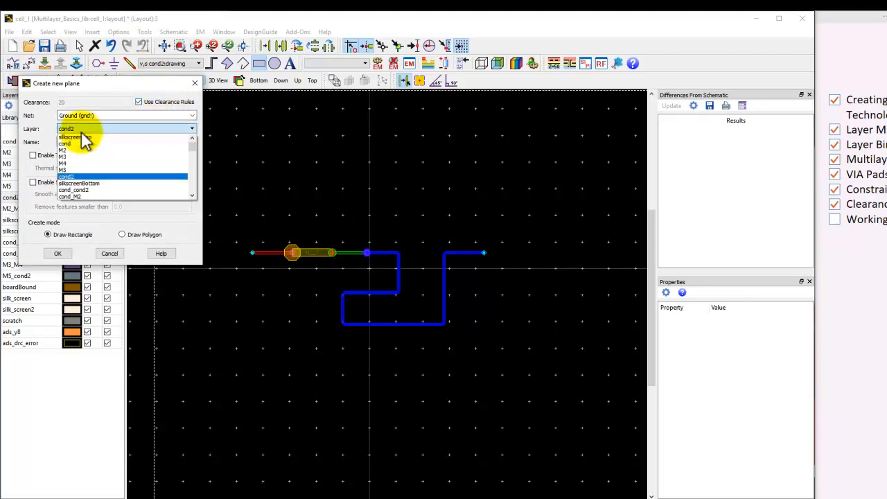
{"action": "left_click", "coordinate": [80, 177]}
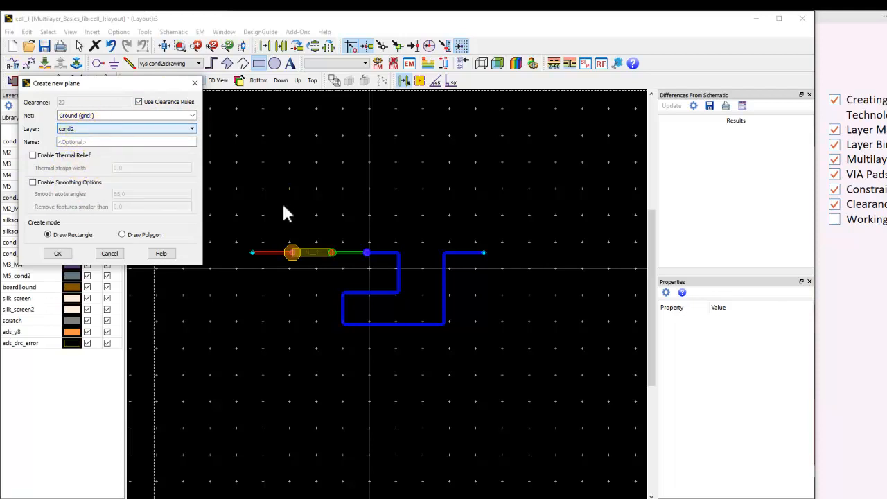
{"action": "left_click", "coordinate": [483, 366]}
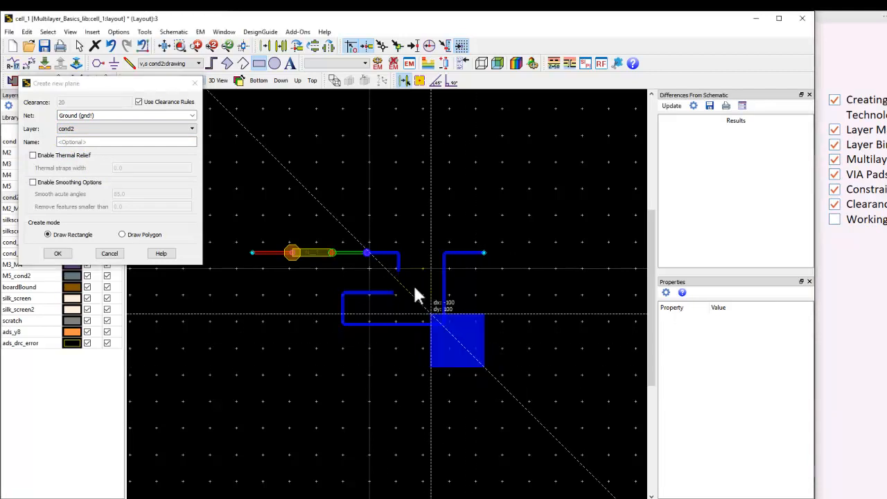
{"action": "left_click", "coordinate": [252, 184]}
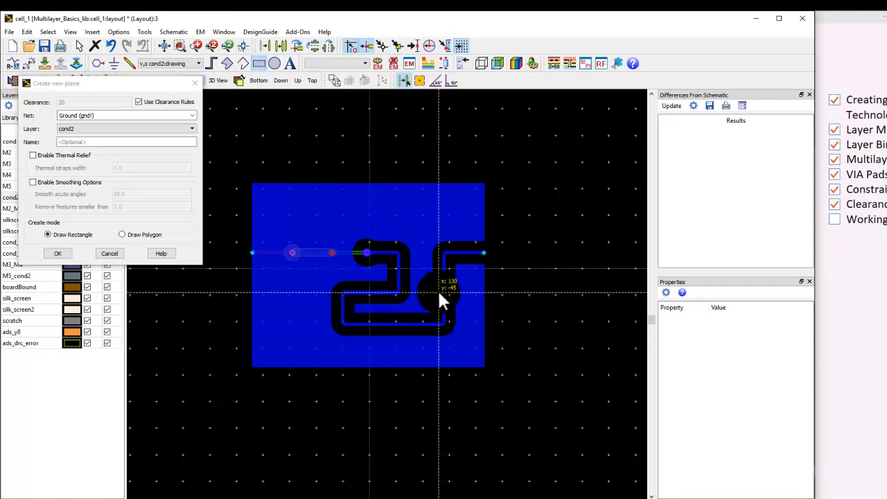
{"action": "left_click", "coordinate": [367, 253]}
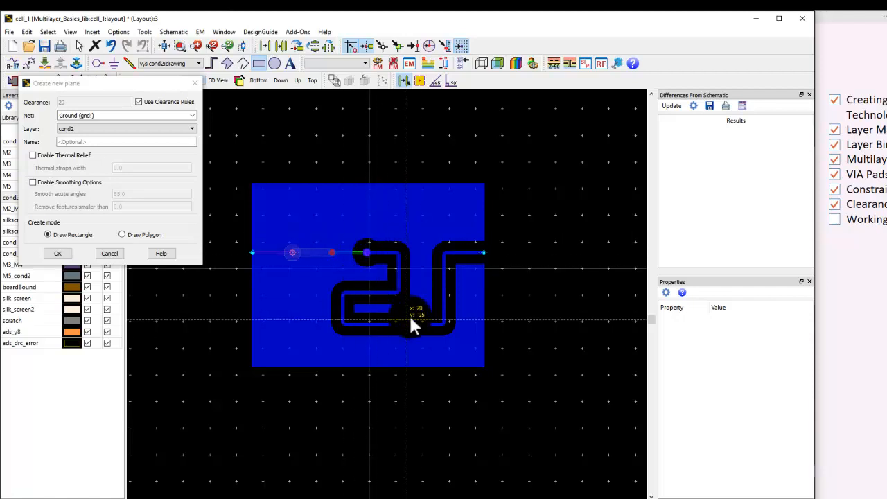
Step: Add a second rectangular ground plane on the cond layer over the same area as the cond2 plane
{"action": "left_click", "coordinate": [99, 129]}
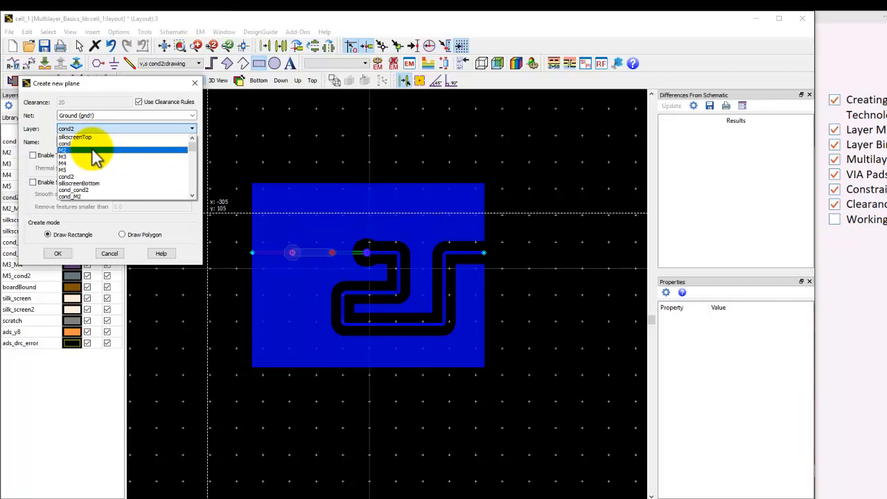
{"action": "left_click", "coordinate": [83, 142]}
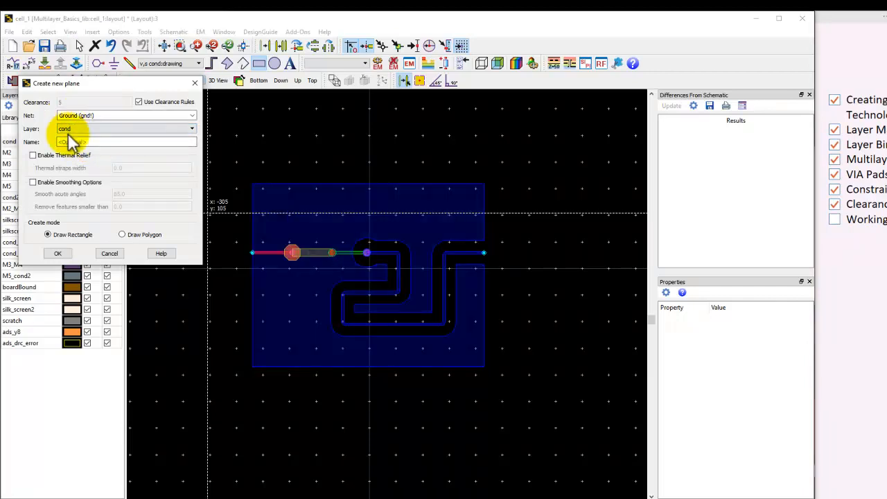
{"action": "left_click", "coordinate": [484, 367]}
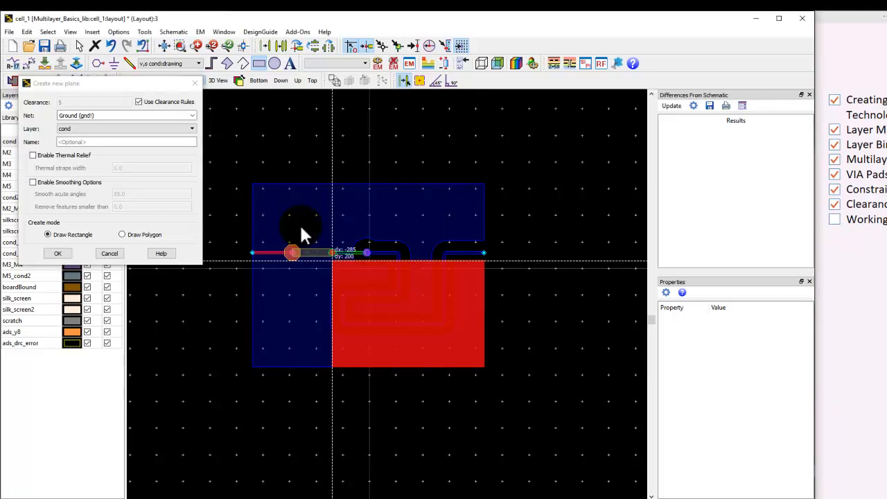
{"action": "left_click", "coordinate": [252, 185]}
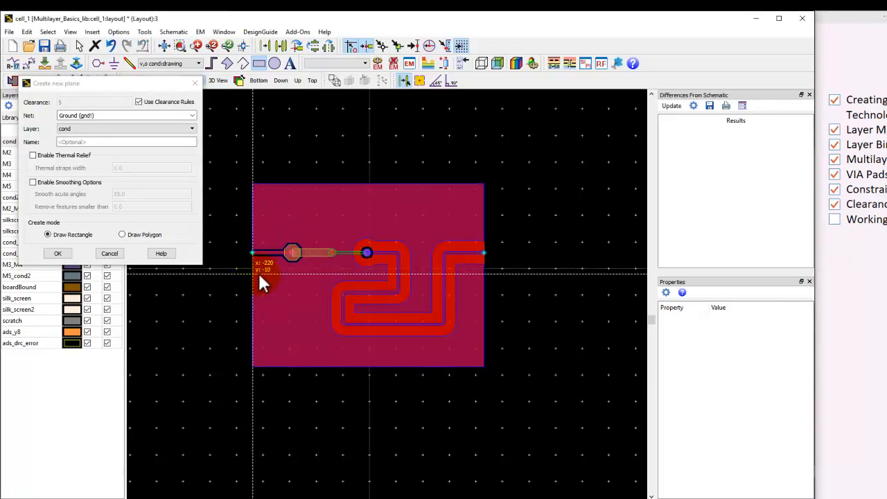
{"action": "scroll", "coordinate": [331, 285], "scroll_direction": "up", "scroll_amount": 1}
{"action": "scroll", "coordinate": [331, 285], "scroll_direction": "up", "scroll_amount": 2}
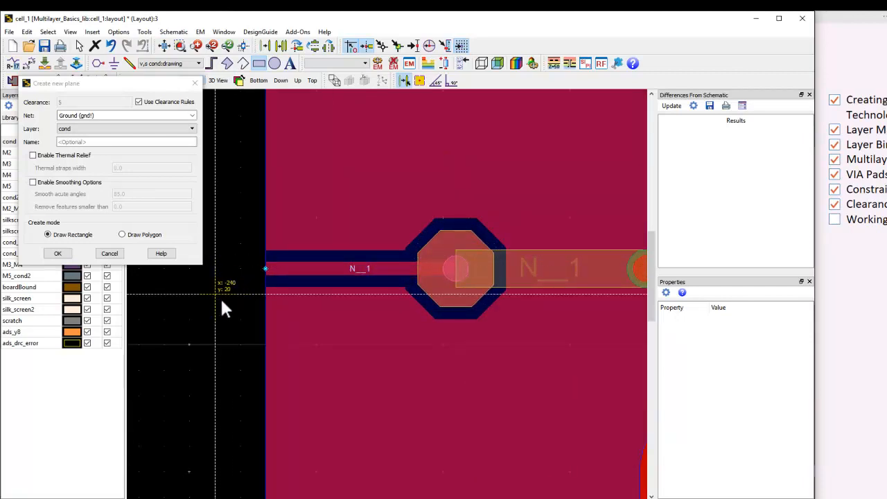
{"action": "scroll", "coordinate": [387, 298], "scroll_direction": "down", "scroll_amount": 2}
{"action": "scroll", "coordinate": [387, 295], "scroll_direction": "down", "scroll_amount": 2}
{"action": "scroll", "coordinate": [407, 302], "scroll_direction": "up", "scroll_amount": 1}
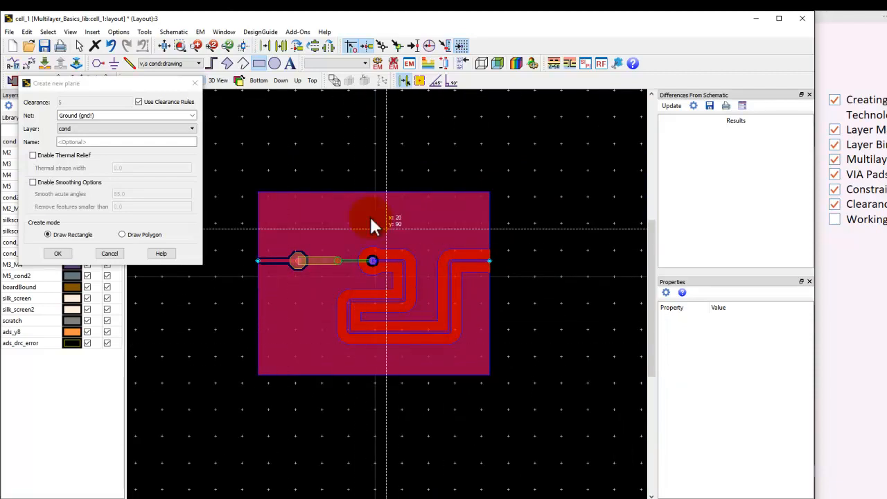
Step: Add a third rectangular ground plane on layer M3 over the same area as the other planes
{"action": "left_click", "coordinate": [90, 129]}
{"action": "left_click", "coordinate": [78, 156]}
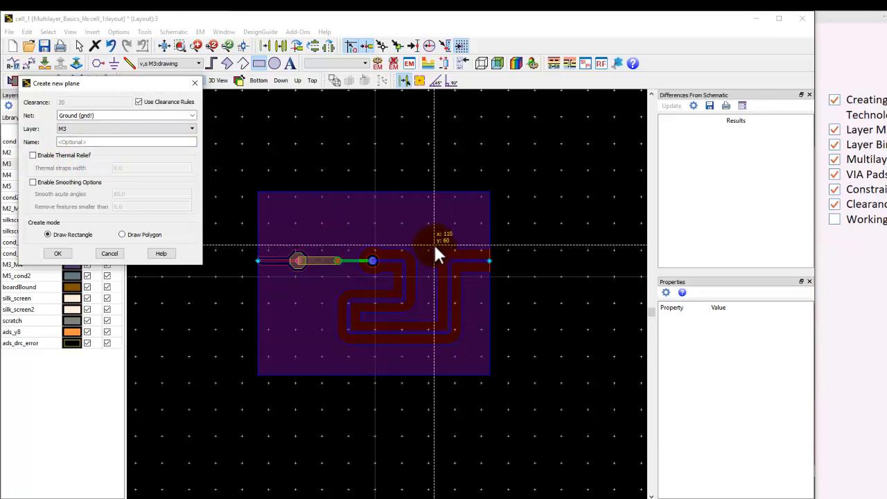
{"action": "left_click", "coordinate": [492, 372]}
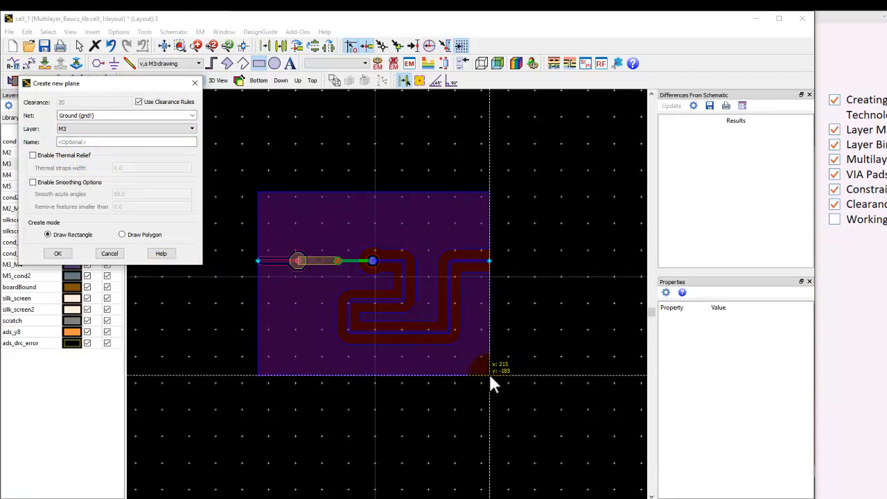
{"action": "left_click", "coordinate": [258, 190]}
{"action": "scroll", "coordinate": [388, 262], "scroll_direction": "up", "scroll_amount": 1}
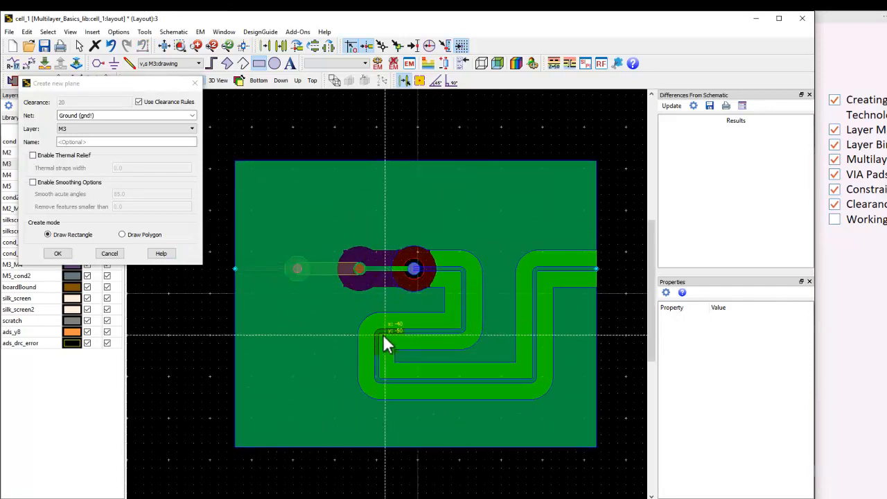
Step: Enable the plane smoothing options, set features smaller than 5 to be removed, and finish creating planes
{"action": "left_click", "coordinate": [45, 183]}
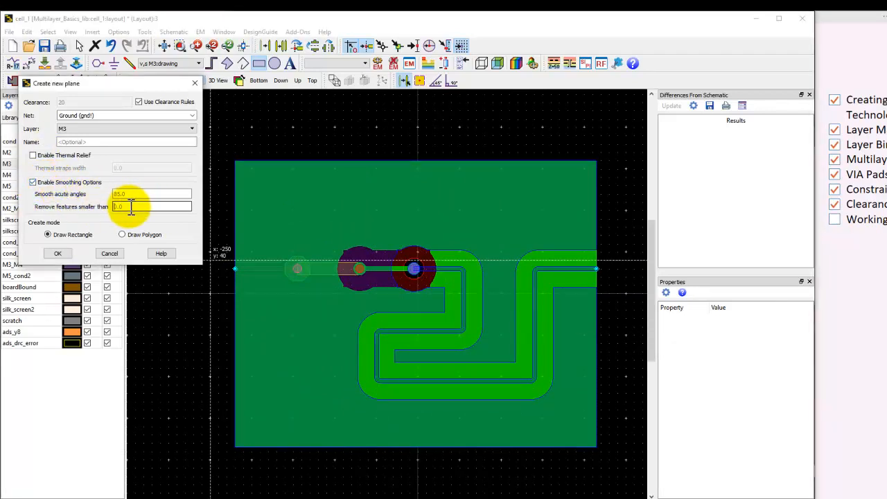
{"action": "type", "text": "5"}
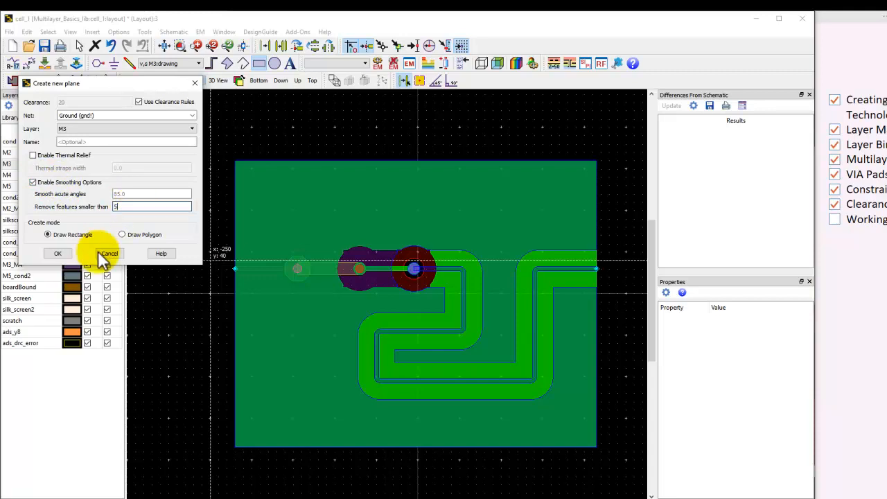
{"action": "left_click", "coordinate": [59, 254]}
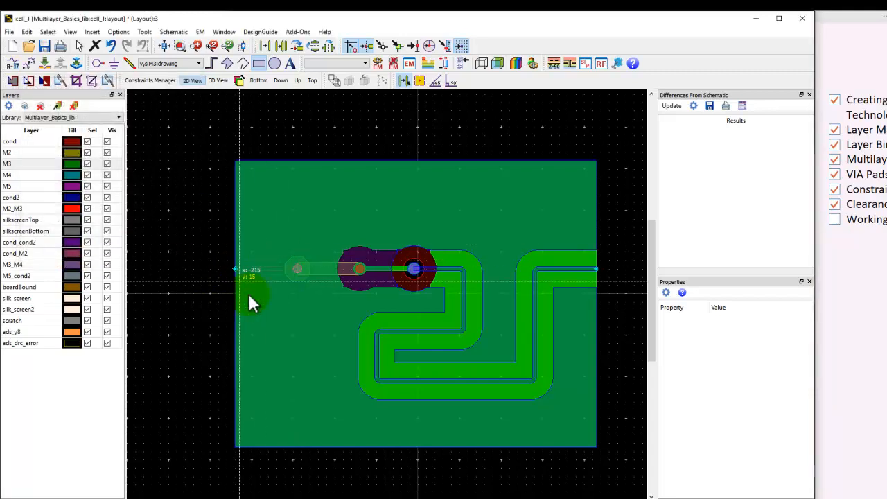
{"action": "left_click", "coordinate": [293, 314]}
{"action": "key", "text": "Escape"}
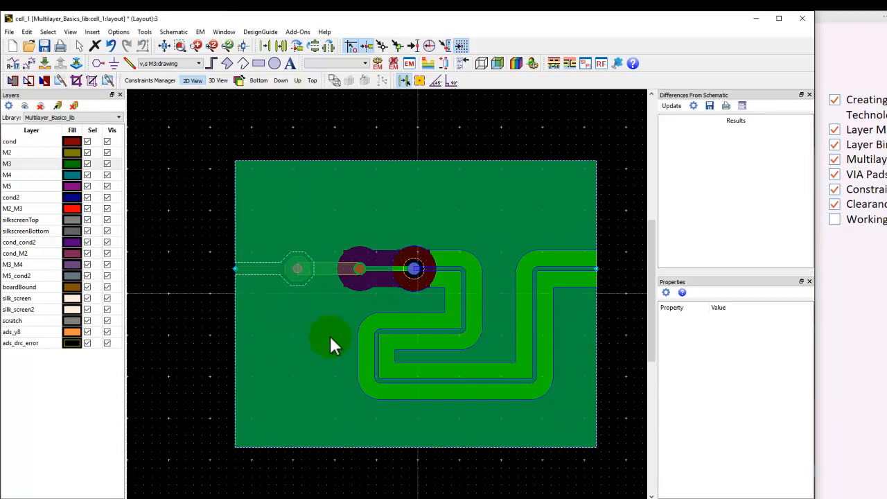
Step: Turn off Use Clearance Rules for the cond ground plane and set its clearance to 10
{"action": "scroll", "coordinate": [388, 302], "scroll_direction": "down", "scroll_amount": 3}
{"action": "scroll", "coordinate": [390, 294], "scroll_direction": "up", "scroll_amount": 2}
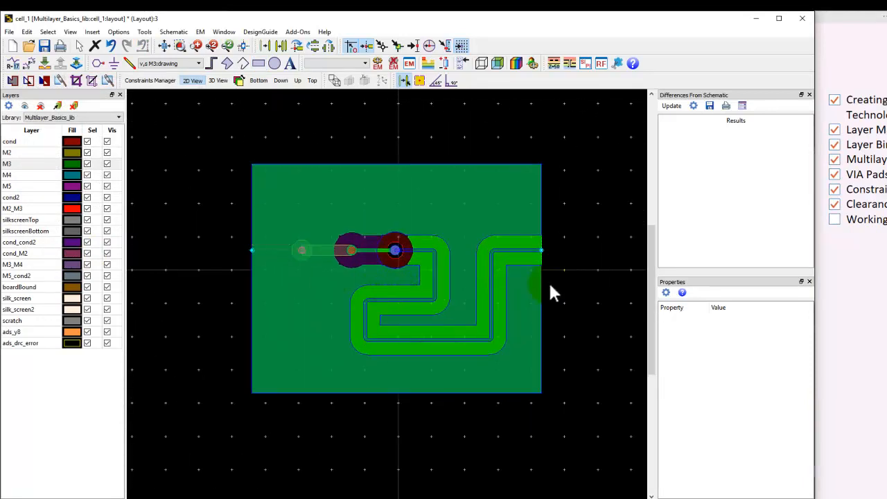
{"action": "double_click", "coordinate": [429, 218]}
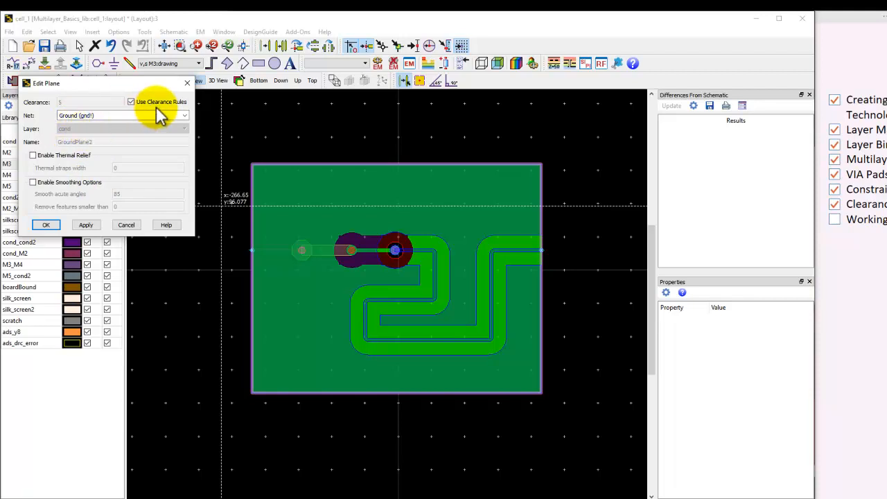
{"action": "left_click", "coordinate": [131, 102]}
{"action": "double_click", "coordinate": [67, 103]}
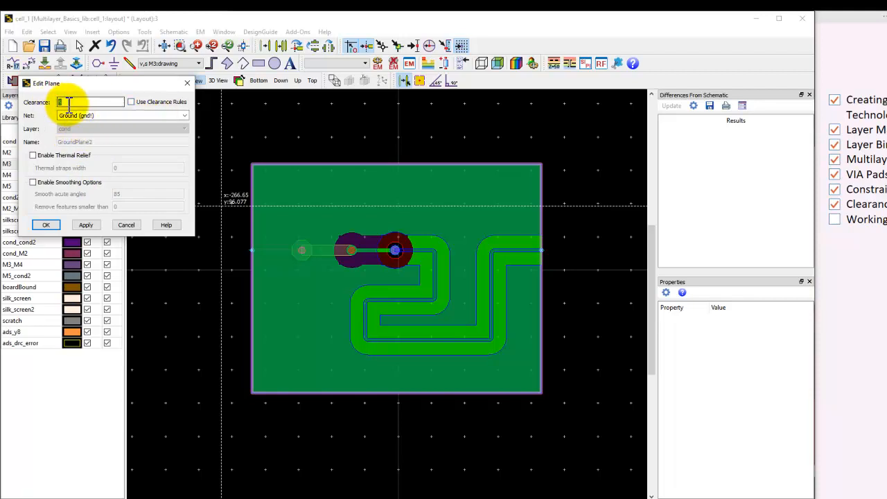
{"action": "type", "text": "10"}
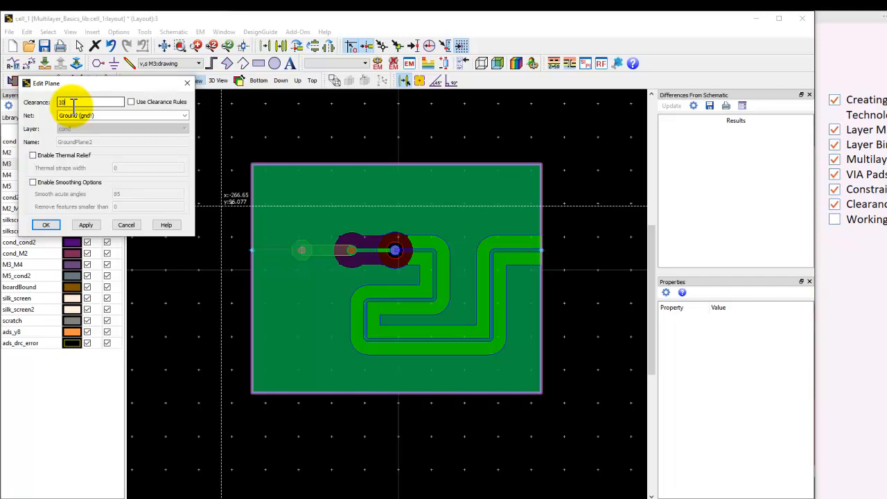
{"action": "left_click", "coordinate": [45, 226]}
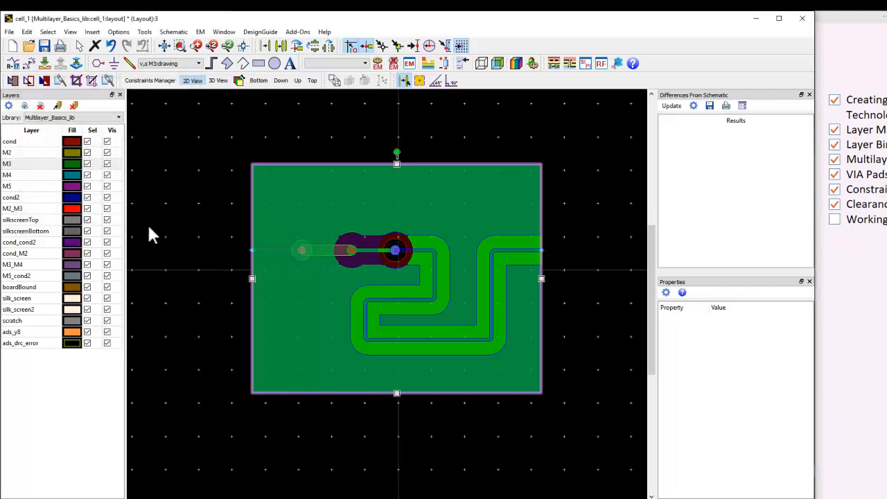
Step: Route a 5 mil trace straight across the board above the existing route, starting on cond, dropping to M2 midway and returning to cond
{"action": "left_click", "coordinate": [21, 142]}
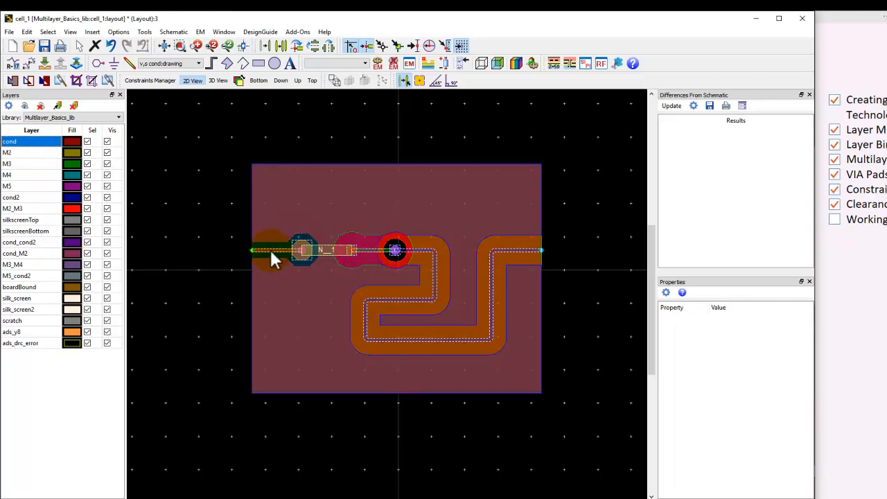
{"action": "scroll", "coordinate": [281, 260], "scroll_direction": "up", "scroll_amount": 2}
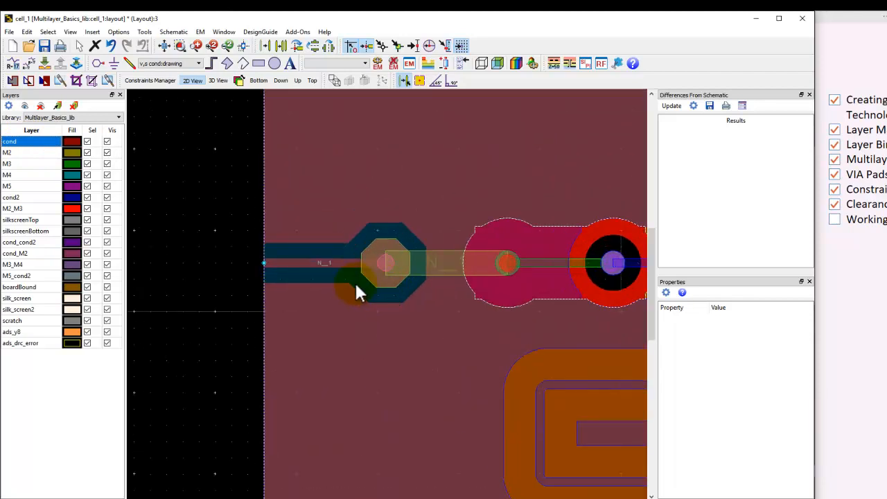
{"action": "scroll", "coordinate": [381, 286], "scroll_direction": "down", "scroll_amount": 5}
{"action": "scroll", "coordinate": [455, 296], "scroll_direction": "up", "scroll_amount": 2}
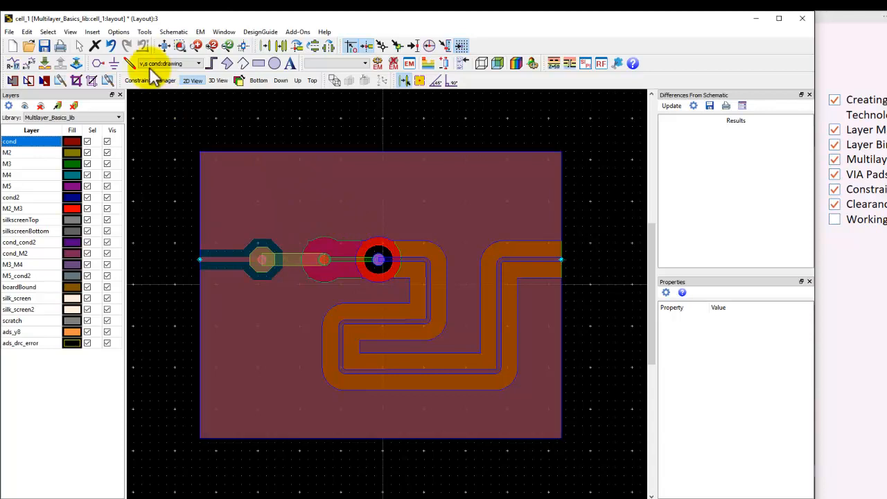
{"action": "left_click", "coordinate": [128, 62]}
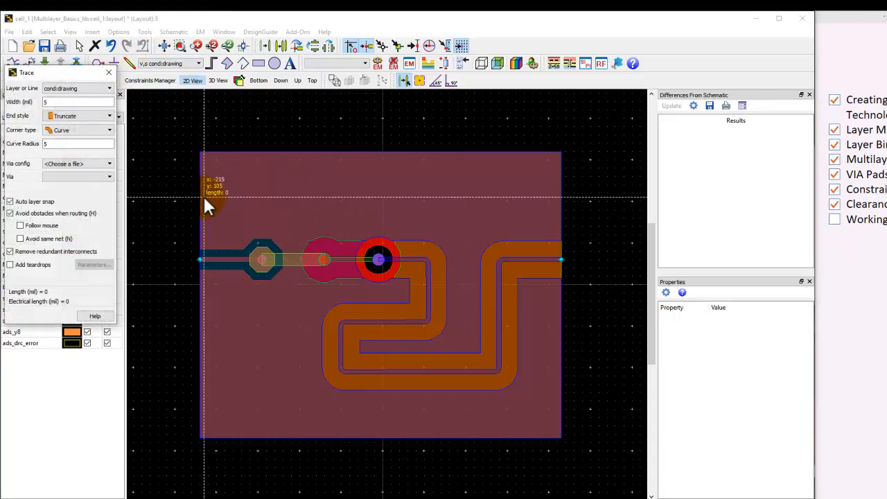
{"action": "left_click", "coordinate": [199, 198]}
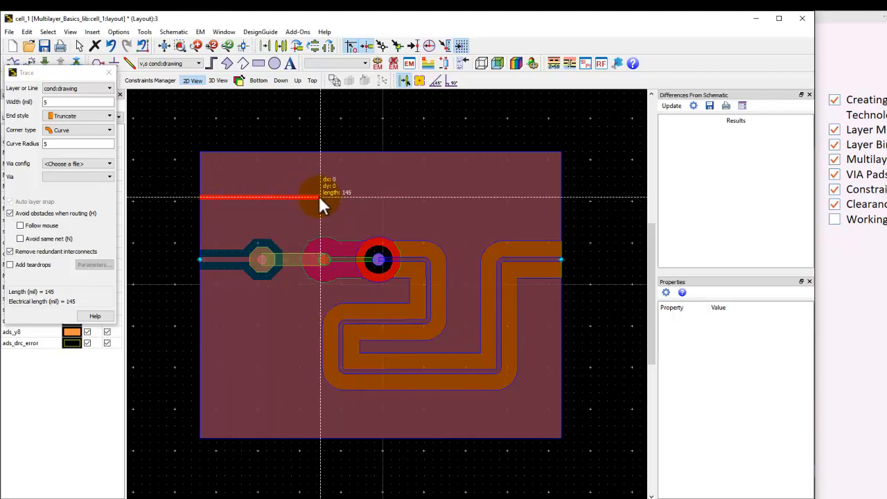
{"action": "key", "text": "Page_Down"}
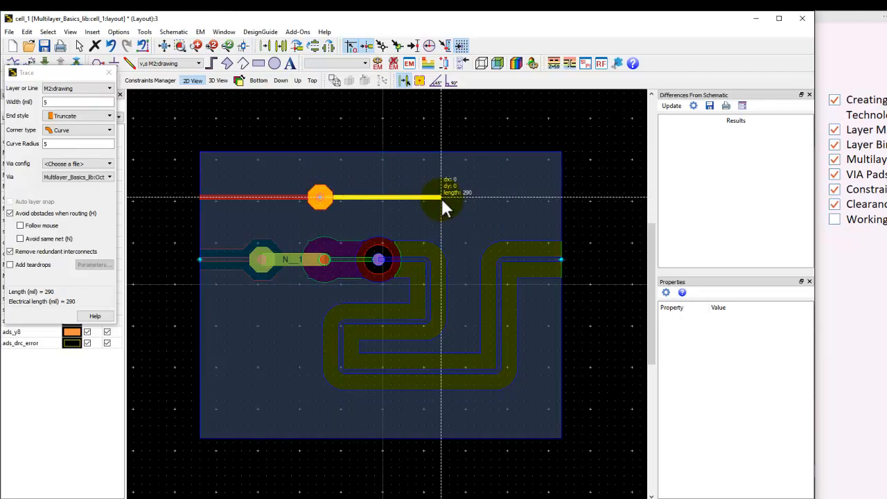
{"action": "key", "text": "Page_Up"}
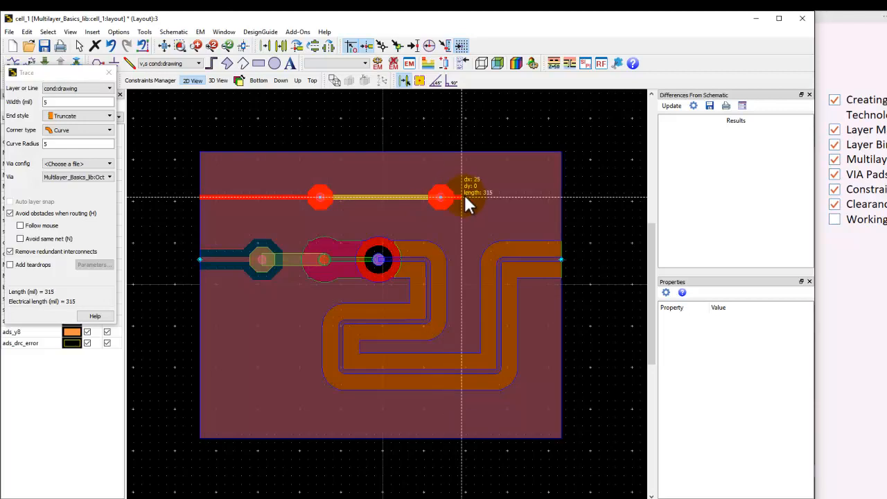
{"action": "double_click", "coordinate": [559, 196]}
{"action": "key", "text": "Escape"}
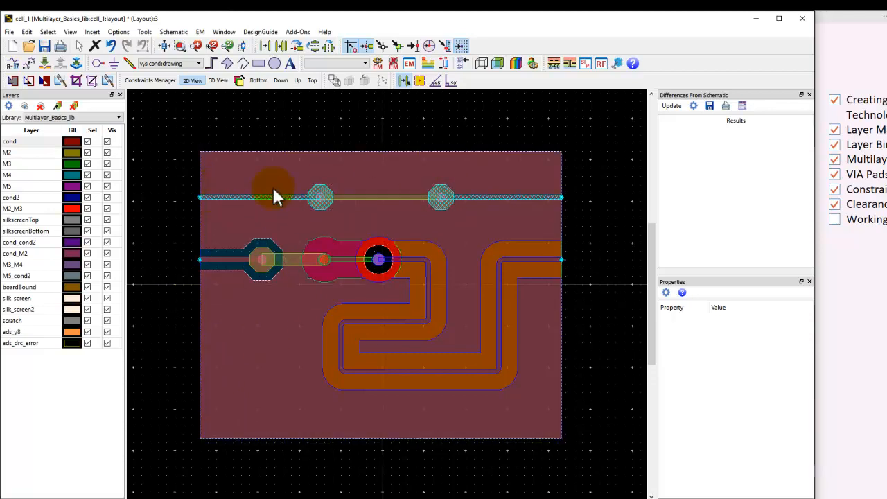
Step: Regenerate the cond ground plane to apply its clearance around the new trace and vias
{"action": "right_click", "coordinate": [230, 213]}
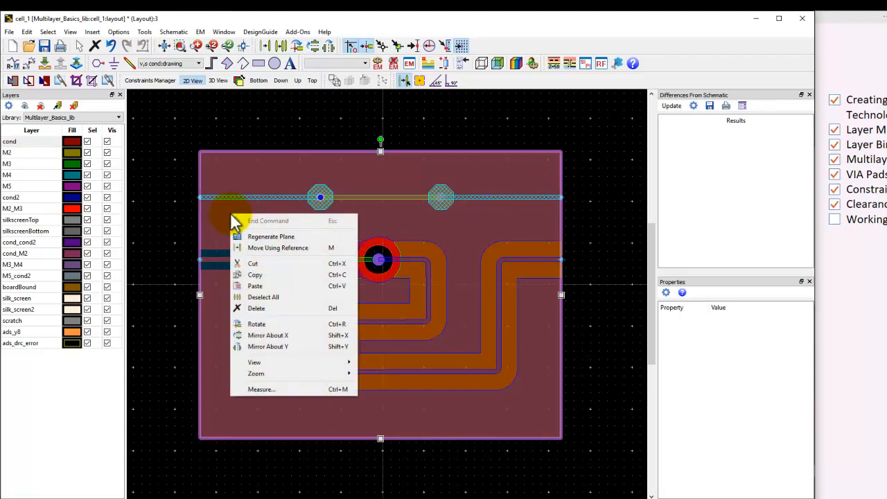
{"action": "left_click", "coordinate": [271, 238]}
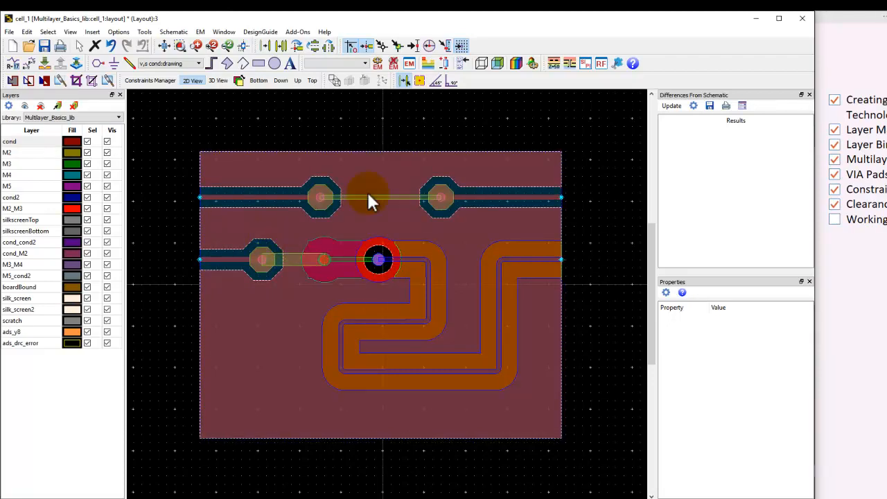
{"action": "left_click", "coordinate": [316, 168]}
{"action": "left_click", "coordinate": [506, 410]}
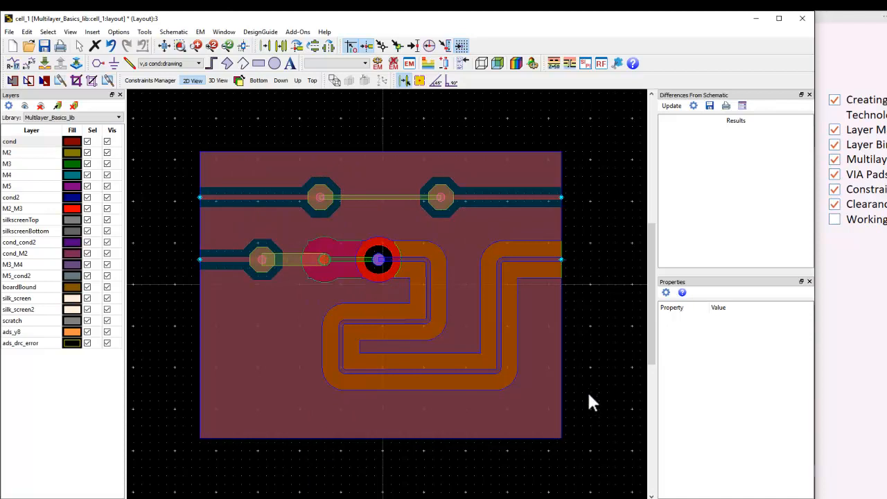
Step: Show the layout in 3D from a tilted angle and tick off the last topic in the checklist
{"action": "key", "text": "3"}
{"action": "mouse_move", "coordinate": [584, 379]}
{"action": "left_mouse_down"}
{"action": "mouse_move", "coordinate": [461, 446]}
{"action": "mouse_move", "coordinate": [446, 410]}
{"action": "mouse_move", "coordinate": [424, 412]}
{"action": "mouse_move", "coordinate": [360, 298]}
{"action": "mouse_move", "coordinate": [362, 273]}
{"action": "mouse_move", "coordinate": [429, 272]}
{"action": "mouse_move", "coordinate": [505, 283]}
{"action": "mouse_move", "coordinate": [530, 297]}
{"action": "mouse_move", "coordinate": [400, 453]}
{"action": "mouse_move", "coordinate": [396, 417]}
{"action": "mouse_move", "coordinate": [275, 421]}
{"action": "mouse_move", "coordinate": [210, 350]}
{"action": "mouse_move", "coordinate": [520, 346]}
{"action": "mouse_move", "coordinate": [545, 409]}
{"action": "mouse_move", "coordinate": [588, 394]}
{"action": "mouse_move", "coordinate": [581, 361]}
{"action": "mouse_move", "coordinate": [366, 445]}
{"action": "left_mouse_up"}
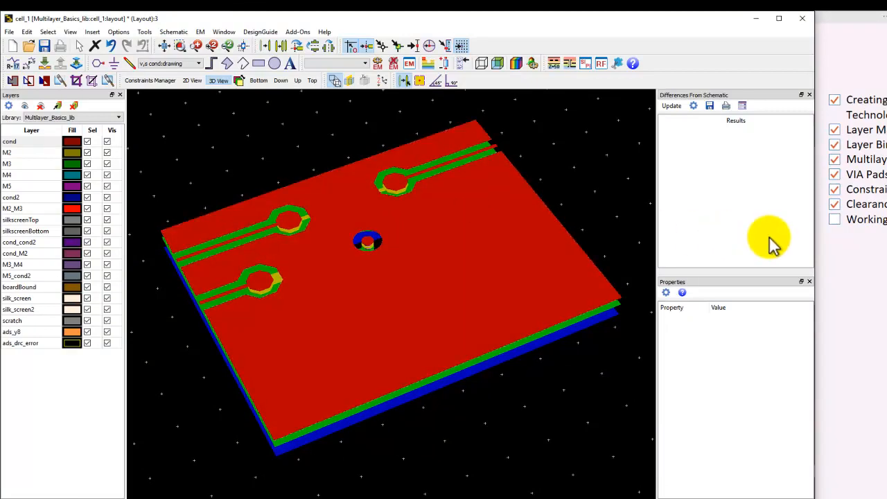
{"action": "left_click", "coordinate": [834, 219]}
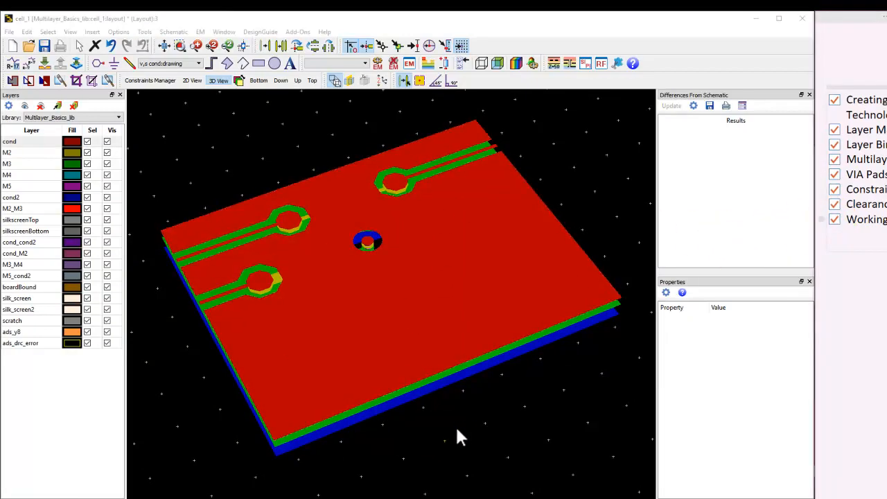